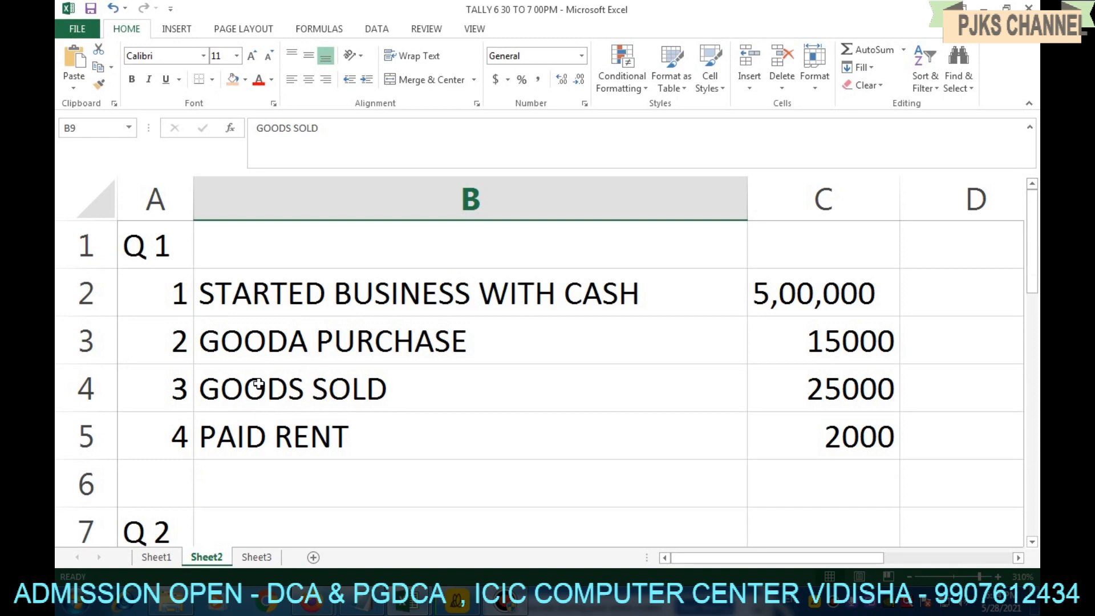
- Select and copy the Q 2 block in A7:C11
scroll(257, 382, "down", 3)
scroll(257, 382, "up", 1)
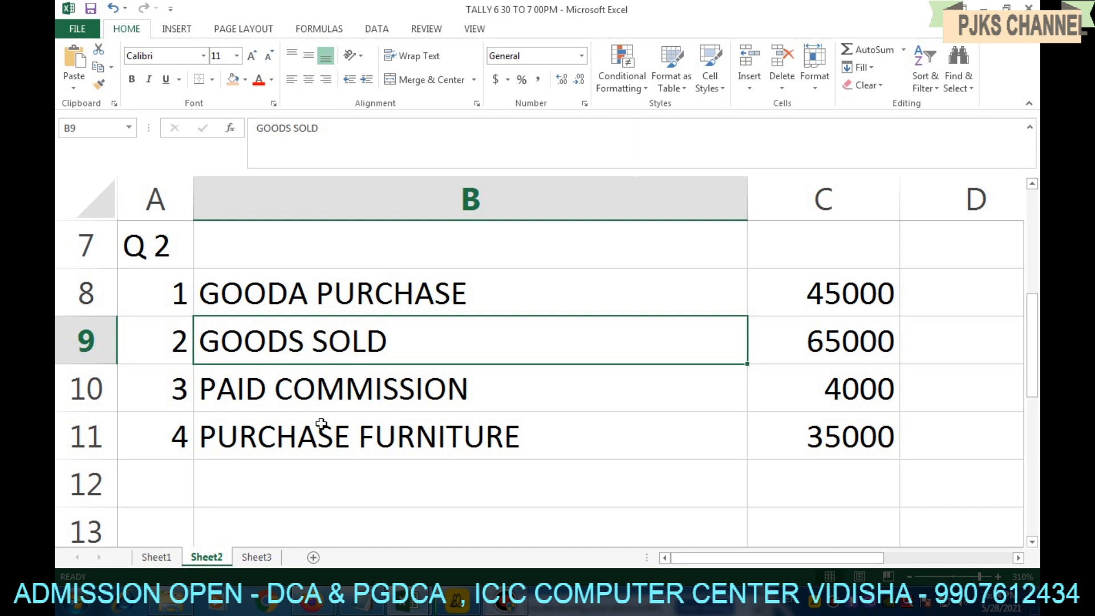
left_click_drag(149, 248, 845, 434)
left_click(845, 435, "ctrl")
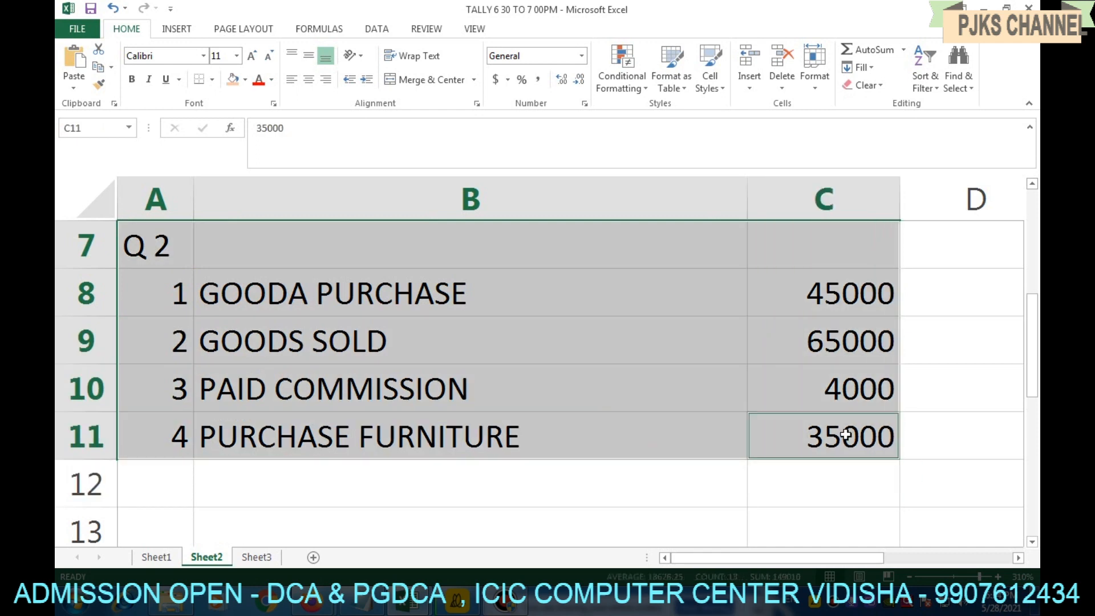
key("ctrl+c")
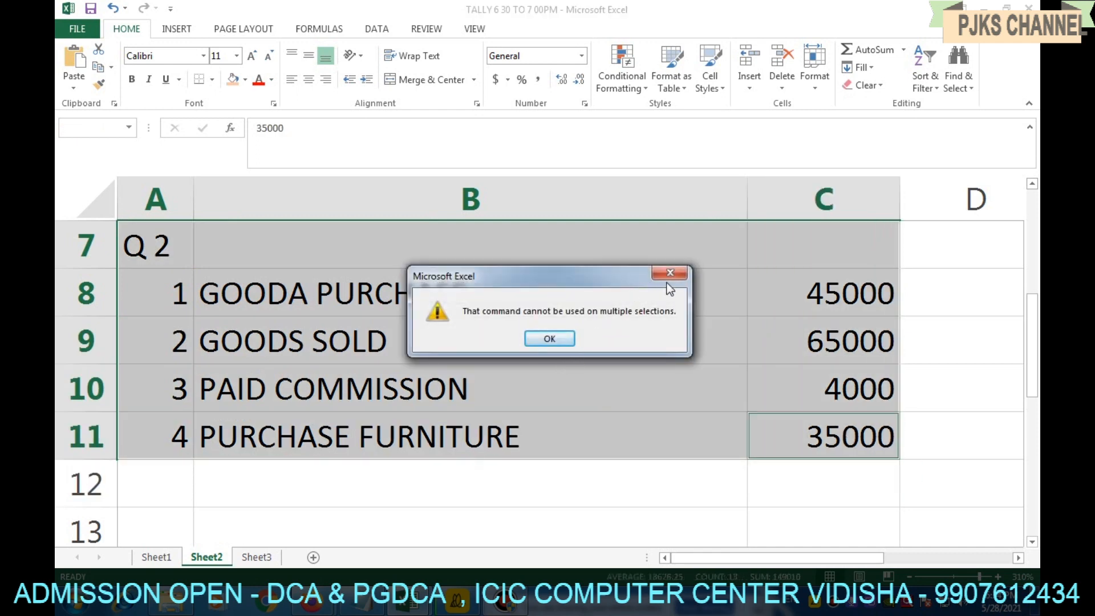
left_click(669, 274)
left_click(373, 358)
left_click(165, 244)
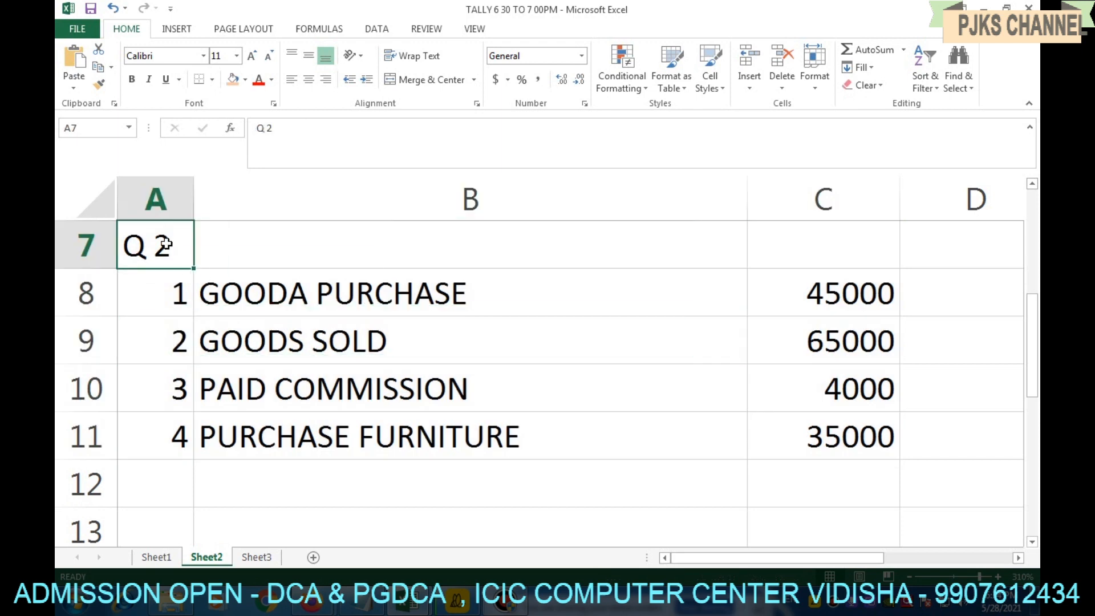
key("shift+Right")
key("shift+Right")
key("shift+Down")
key("shift+Down")
key("shift+Down")
key("shift+Down")
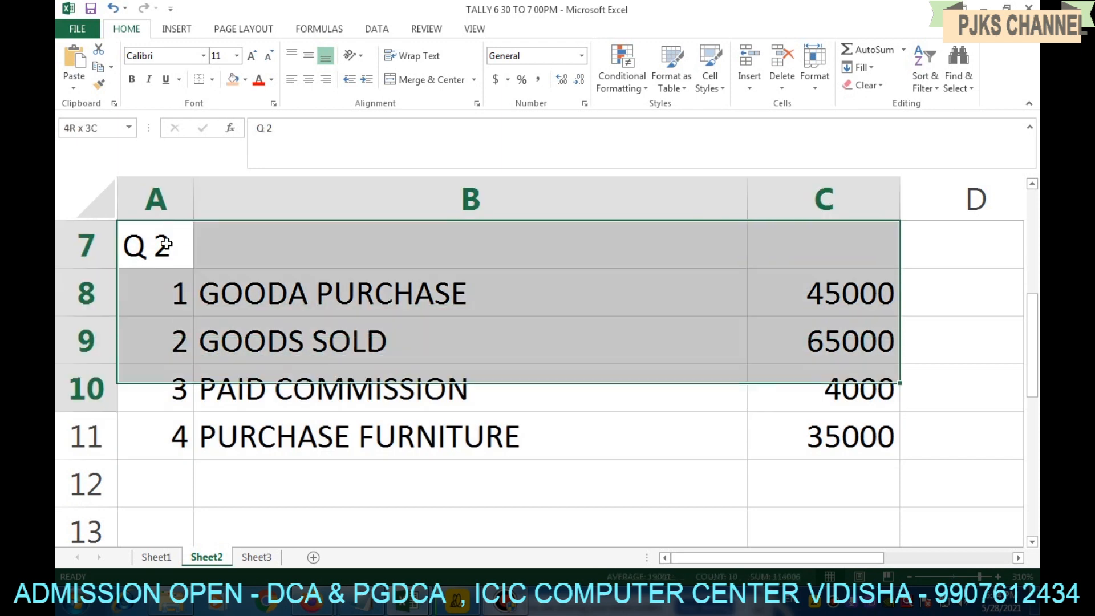
key("ctrl+c")
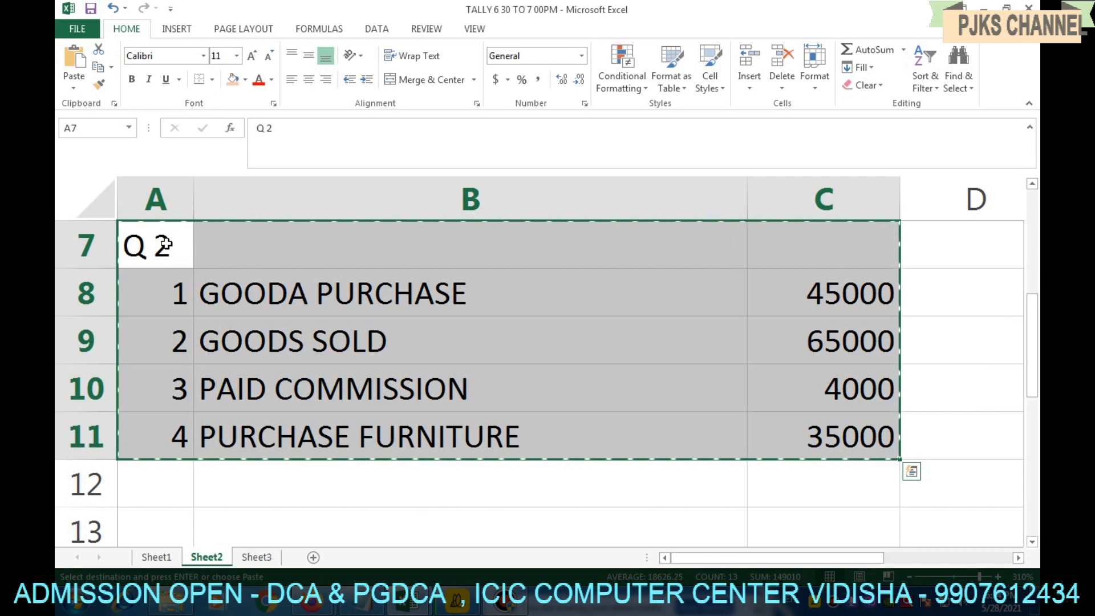
- Paste the block at A14 and begin changing its heading from Q 2
scroll(207, 443, "down", 2)
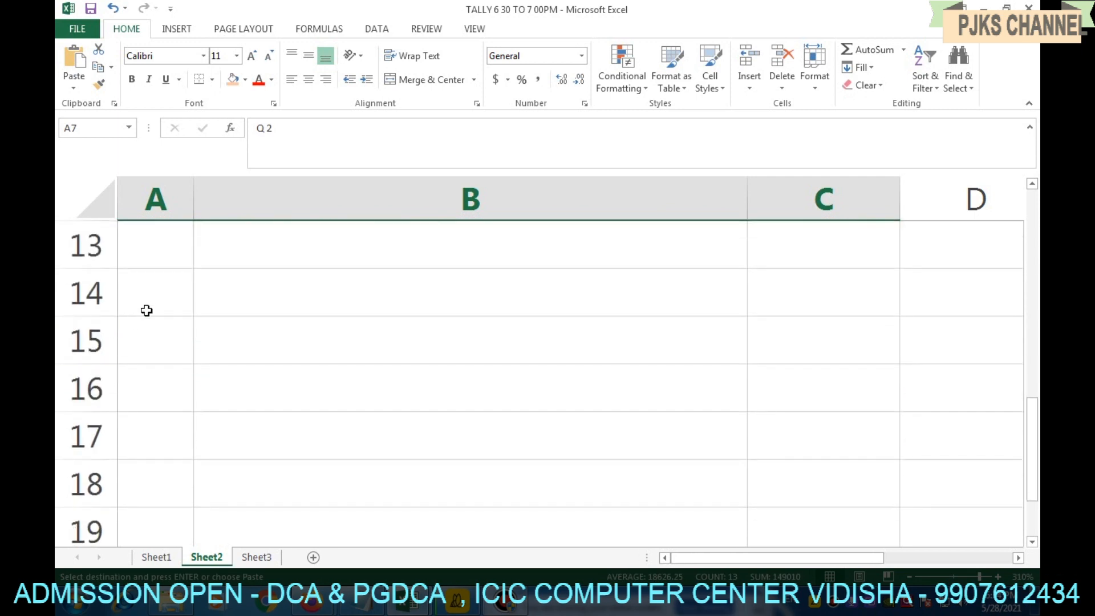
left_click(149, 309)
key("ctrl+v")
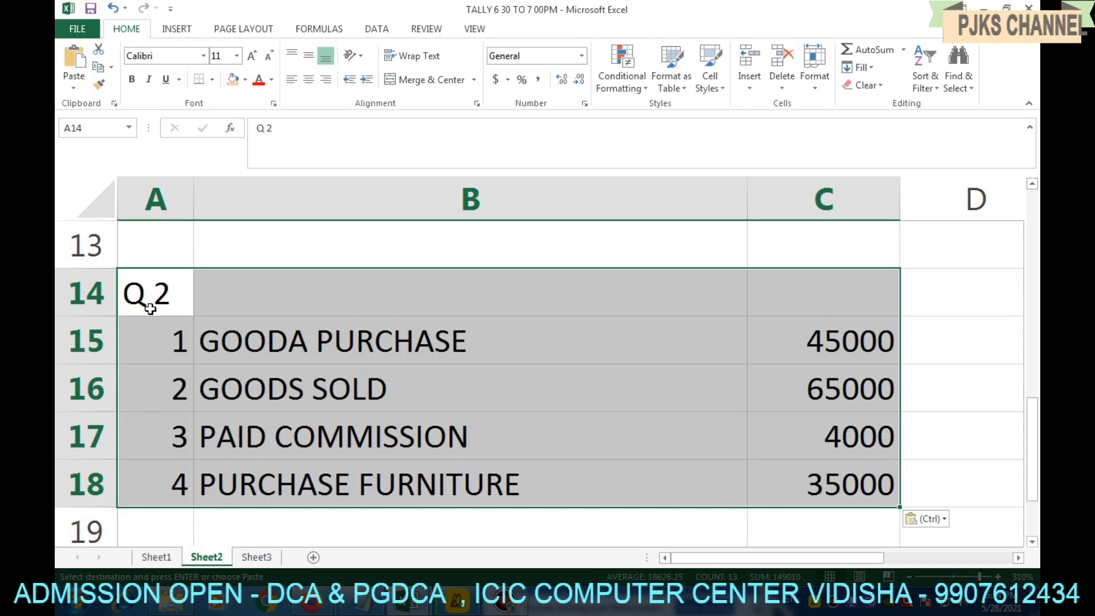
left_click(471, 393)
double_click(174, 302)
key("BackSpace")
- Finish the Q 3 heading, then delete the copied contents of B15:C18
type("3")
left_click(354, 385)
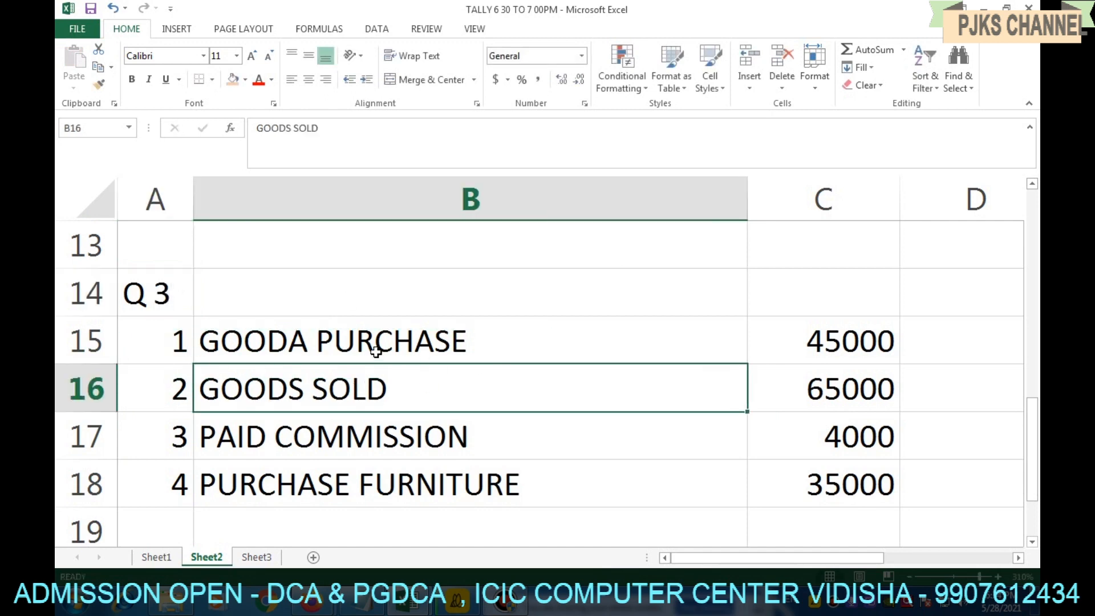
left_click_drag(477, 342, 474, 468)
left_click(475, 467)
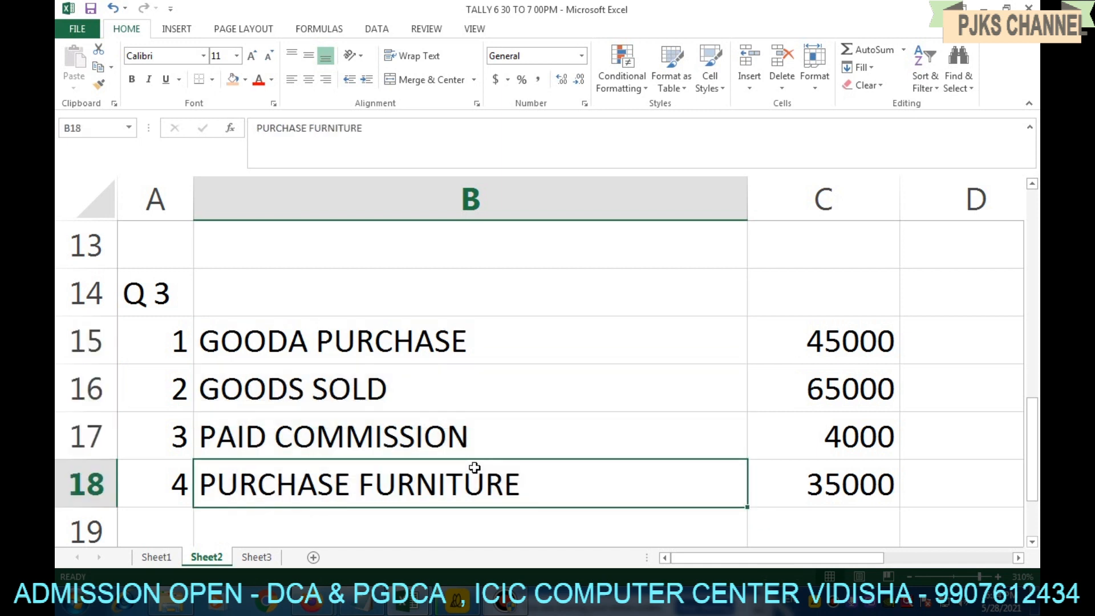
left_click_drag(537, 341, 808, 477)
key("Delete")
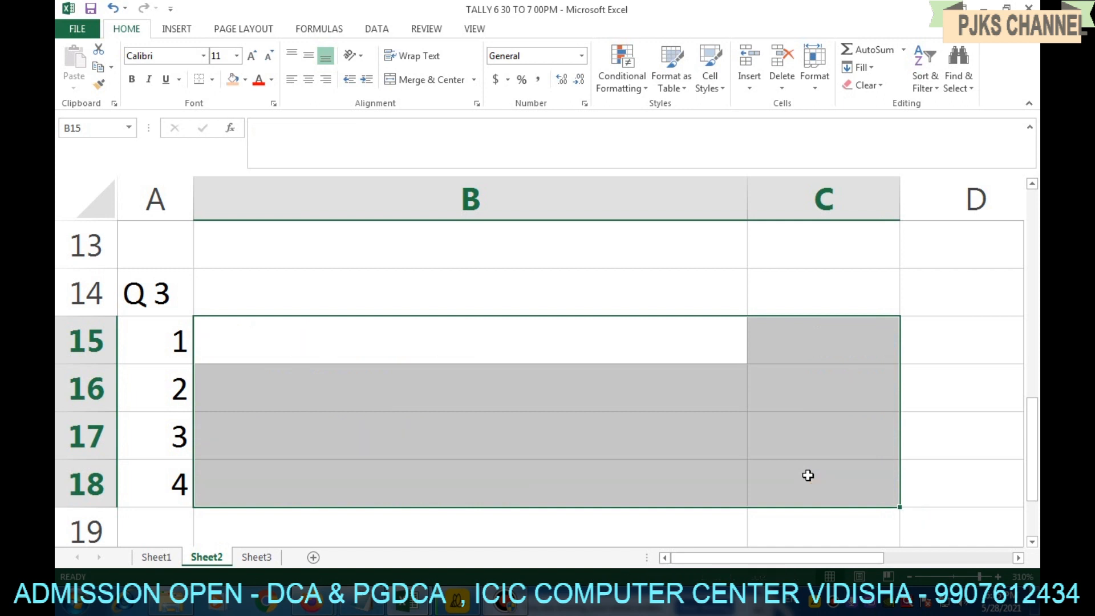
left_click(259, 361)
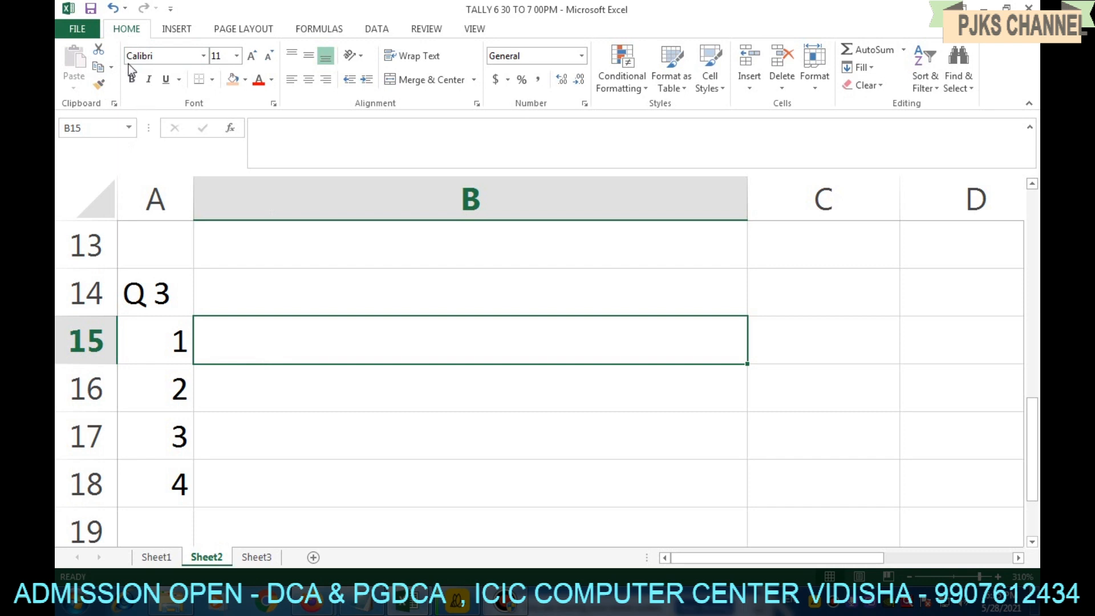
- Change cell B15's font to DevLys 010
left_click(203, 60)
scroll(209, 339, "down", 10)
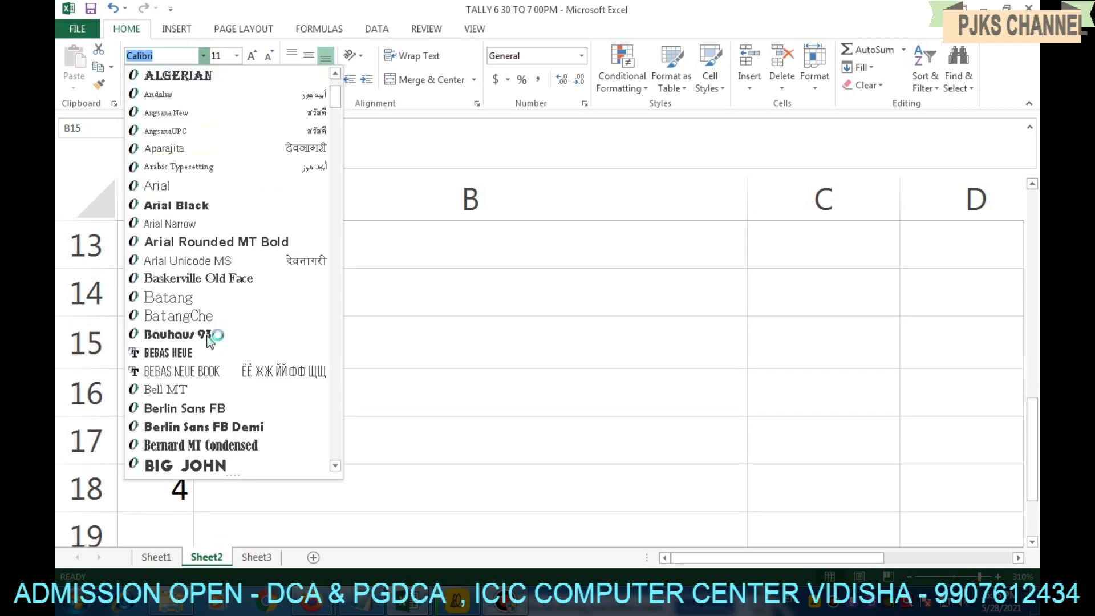
scroll(210, 339, "down", 7)
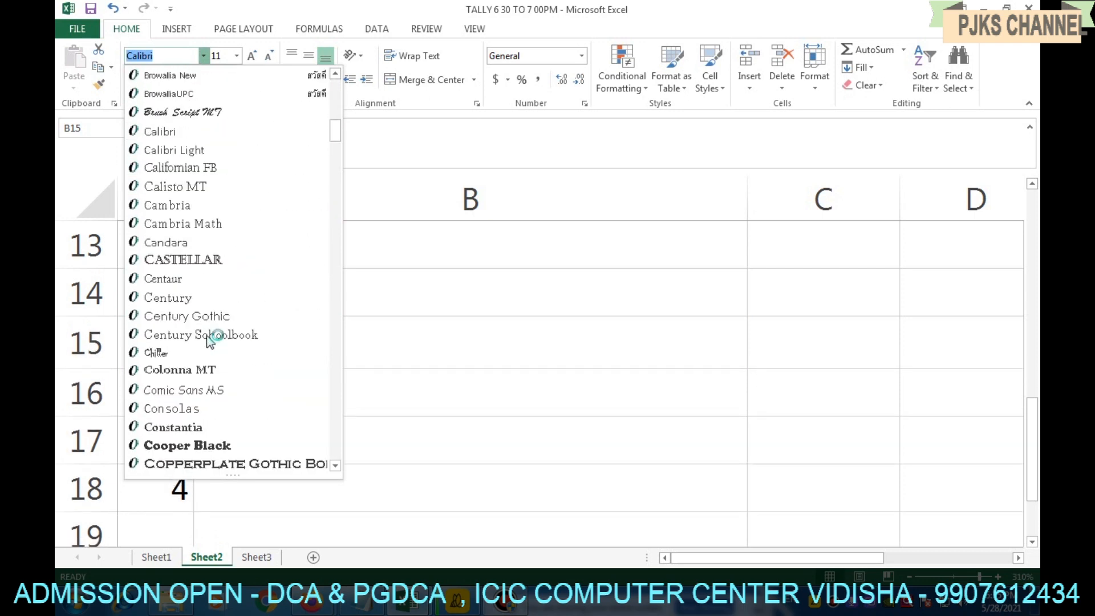
scroll(211, 340, "down", 2)
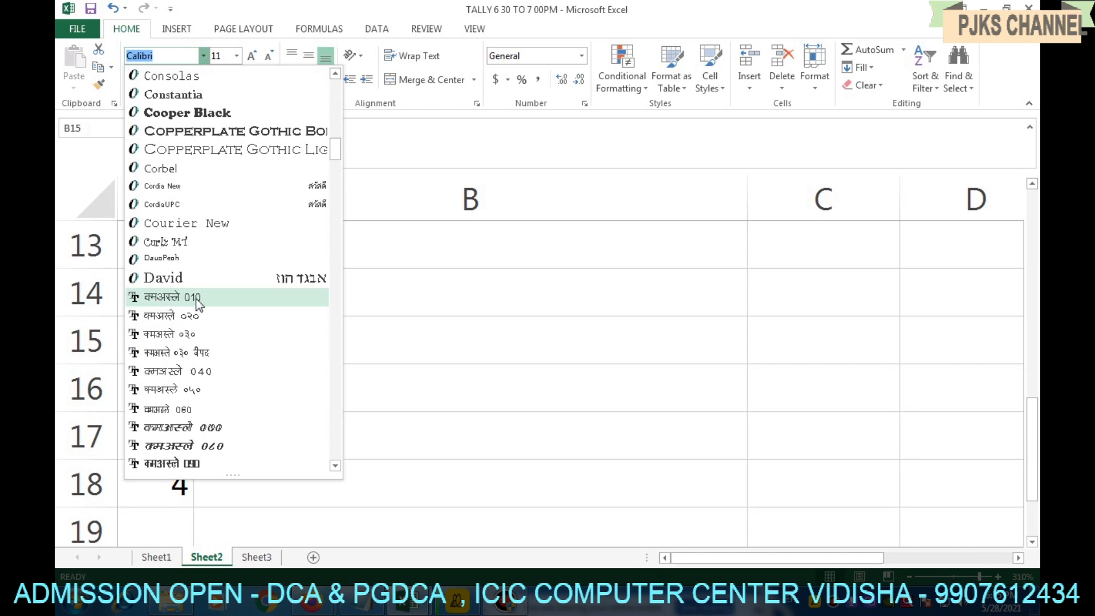
left_click(197, 299)
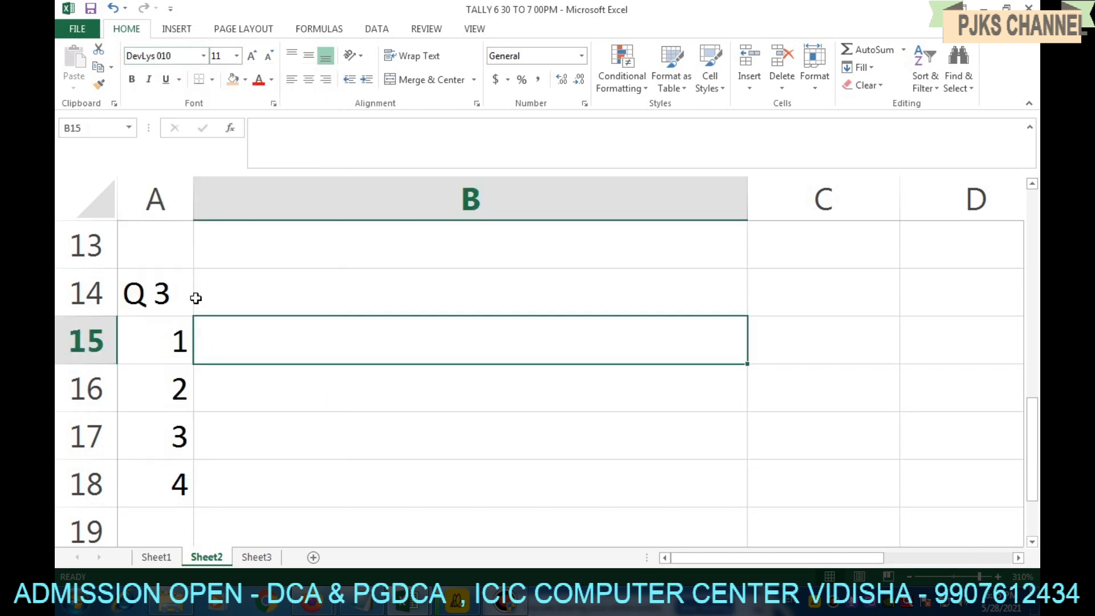
double_click(325, 341)
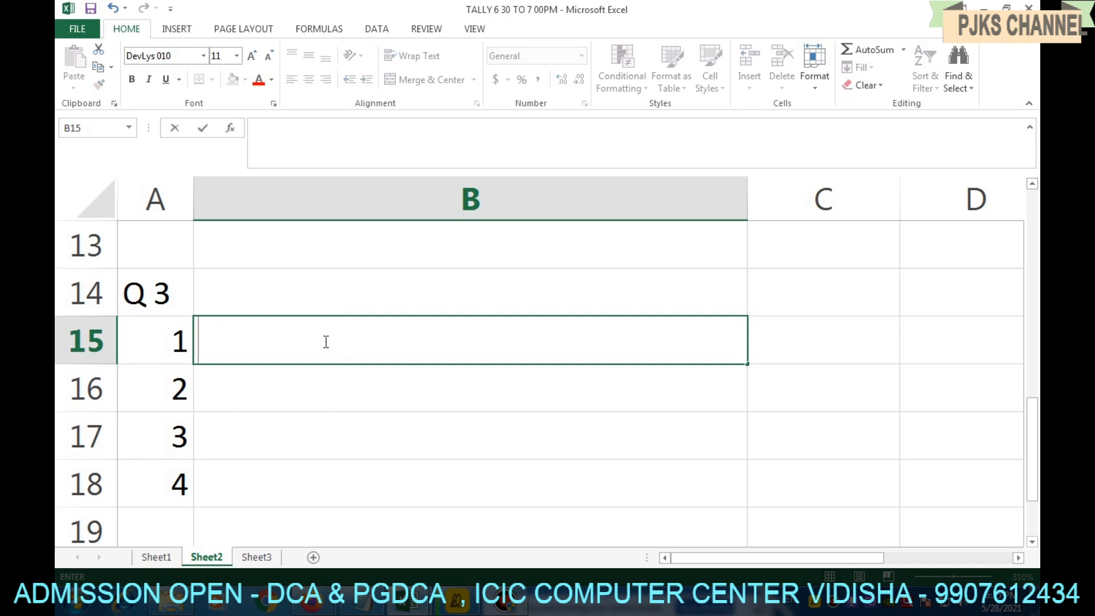
- Type 'किराया चेक द्वारा दिया' into B15 using DevLys keystrokes
type("fdjk;k psd")
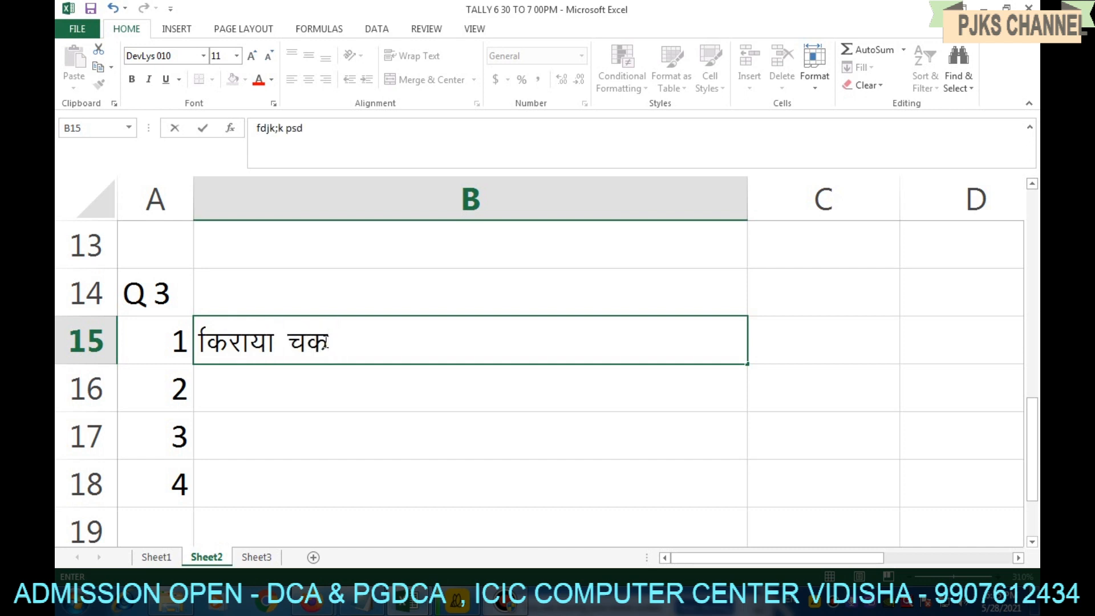
type(" n")
key("BackSpace")
key("BackSpace")
type("{")
key("BackSpace")
type("}kjk fn;k")
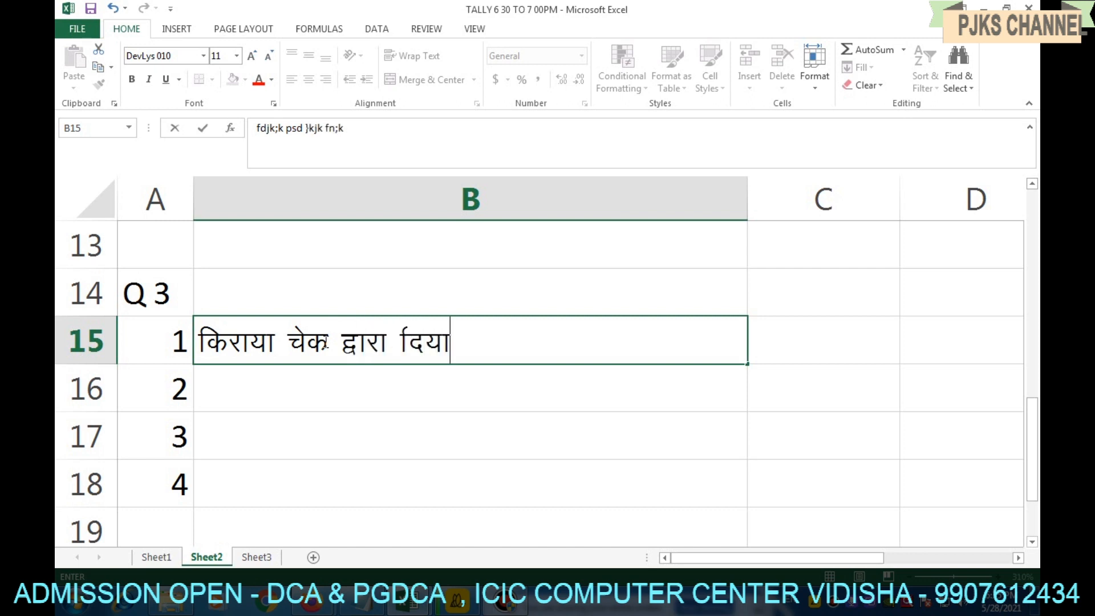
key("Return")
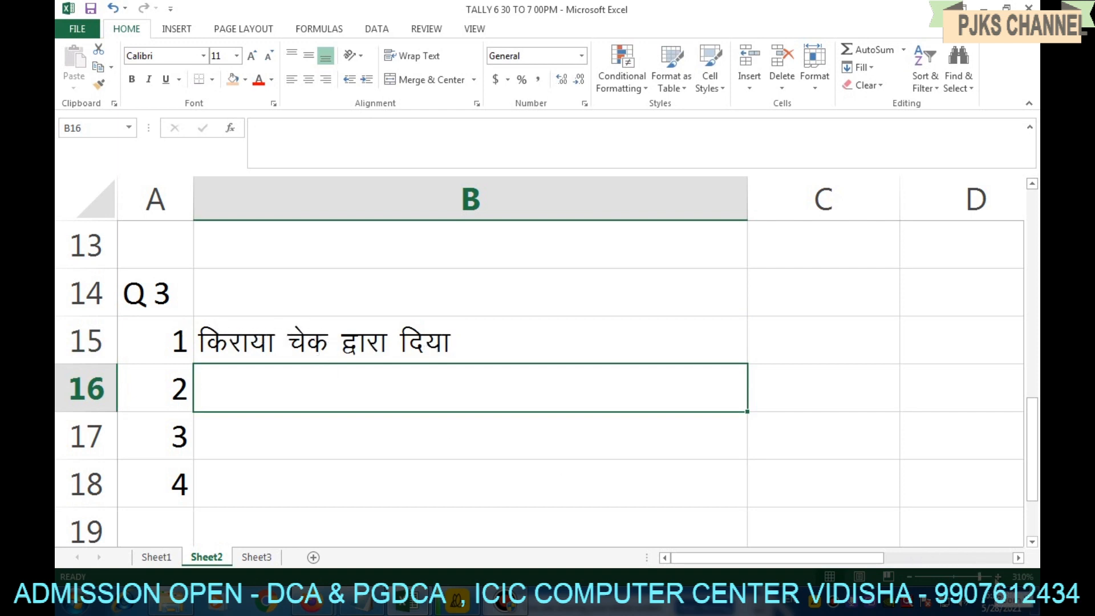
- Zoom in on the sheet and make the B15 text bold
left_click(998, 576)
left_click(997, 576)
left_click(997, 577)
left_click(998, 576)
left_click(998, 576)
left_click(997, 577)
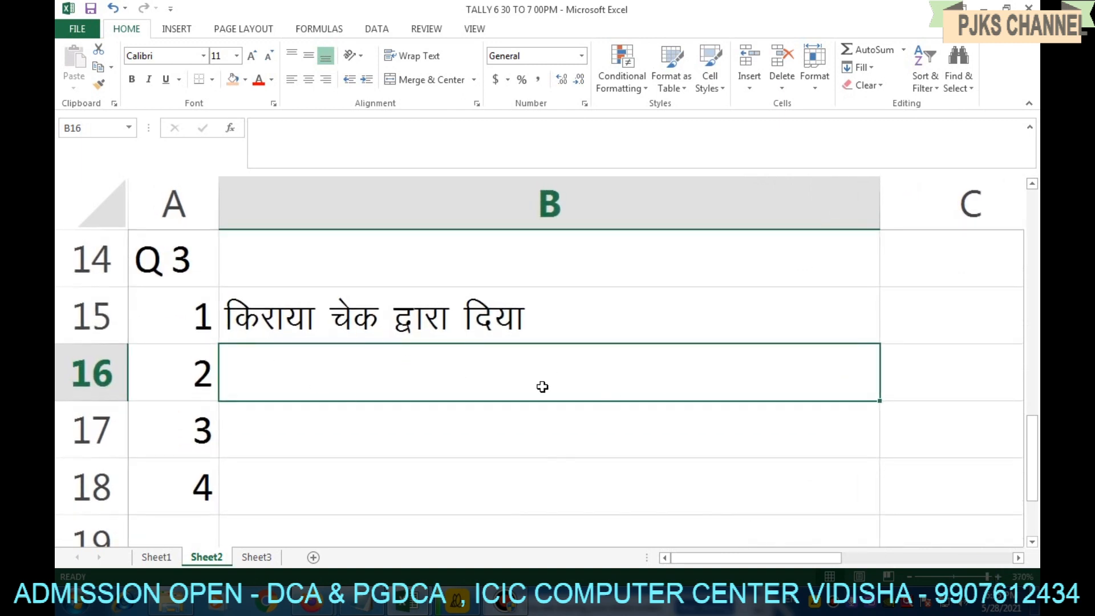
left_click(318, 321)
left_click(132, 79)
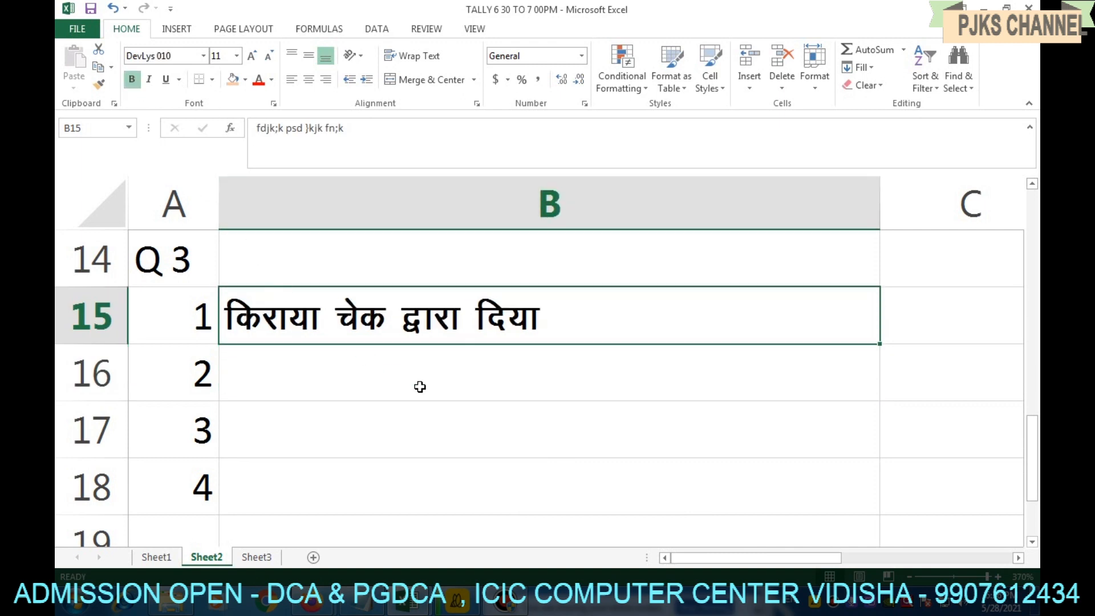
left_click(420, 387)
- Narrow column B and enter 3000 in C15
left_click(928, 305)
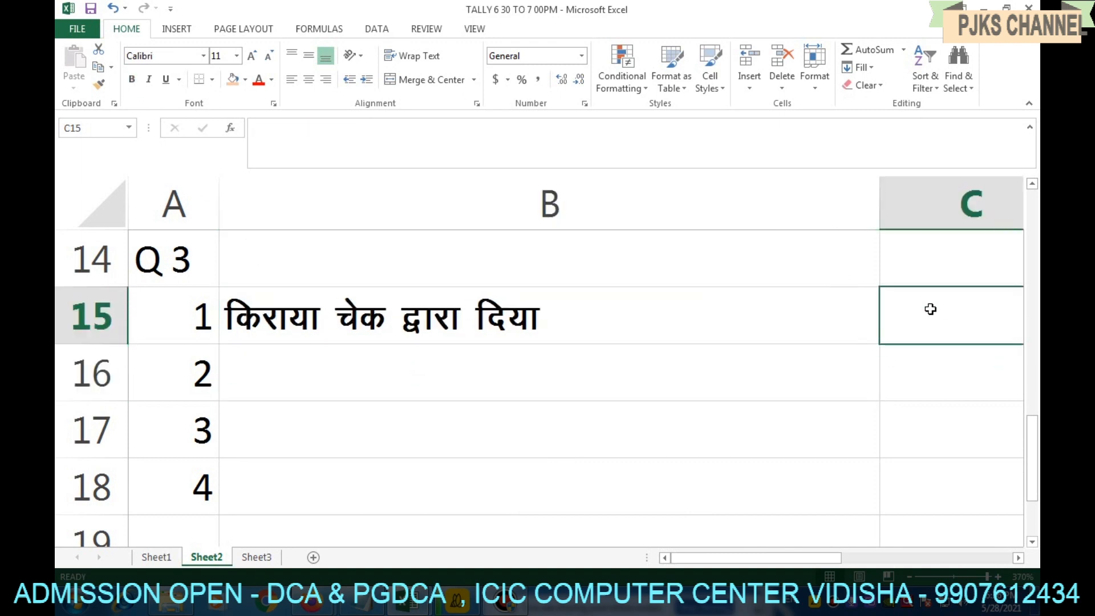
left_click_drag(879, 196, 649, 205)
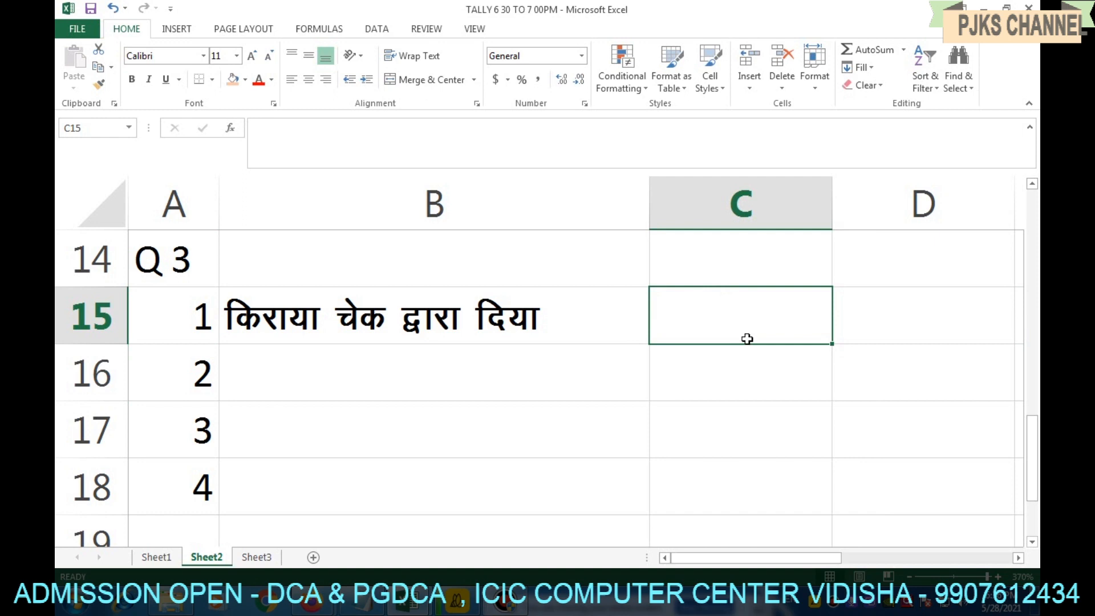
type("3000")
key("Return")
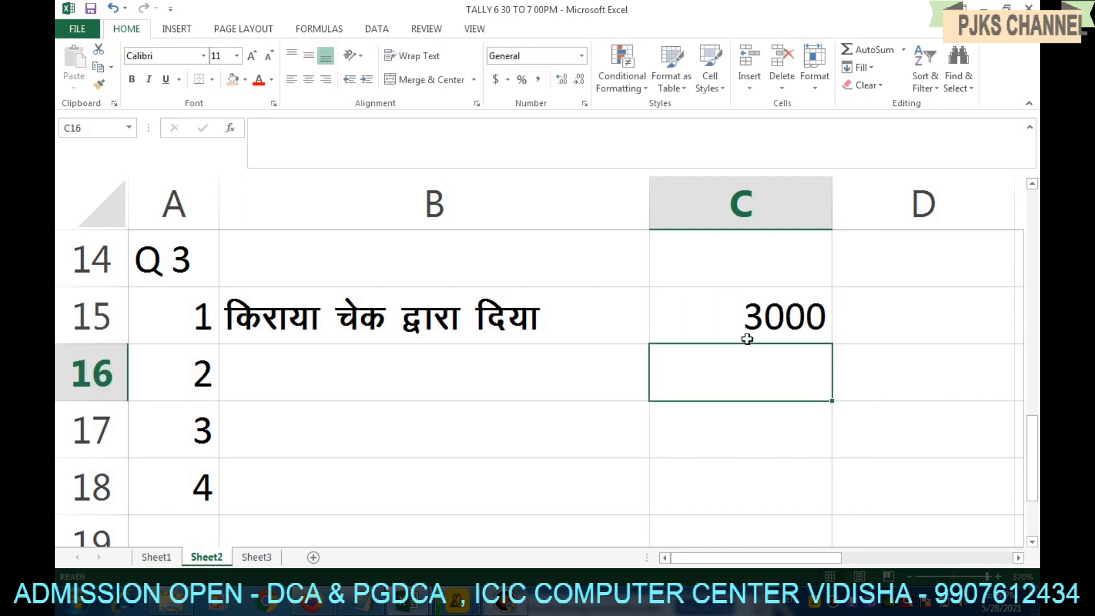
- Remove a stray character from B16 and recheck the B15 text
left_click(439, 372)
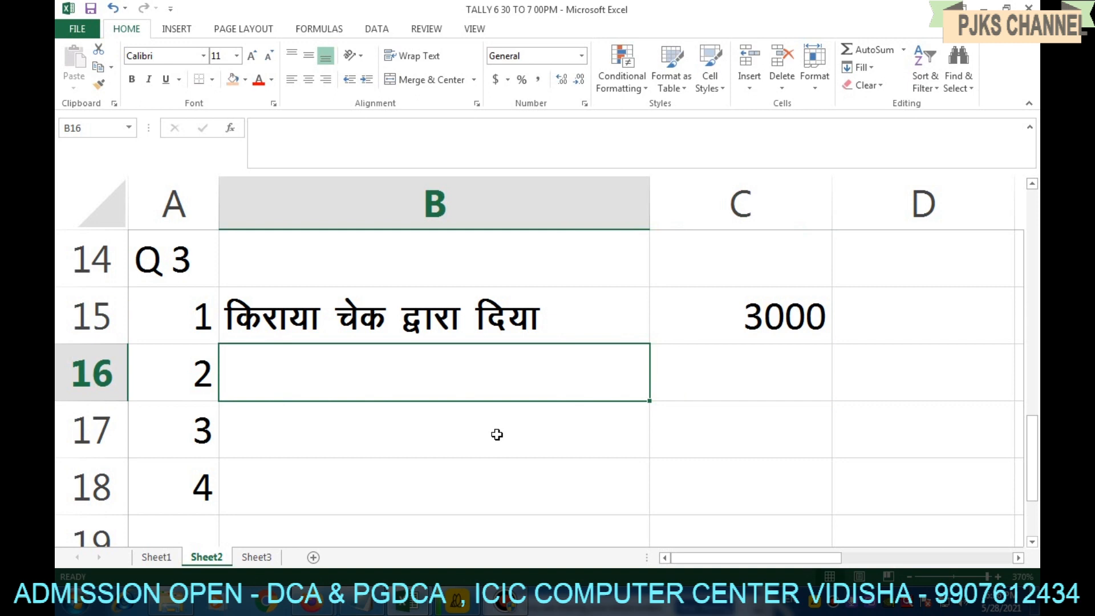
type("l")
key("BackSpace")
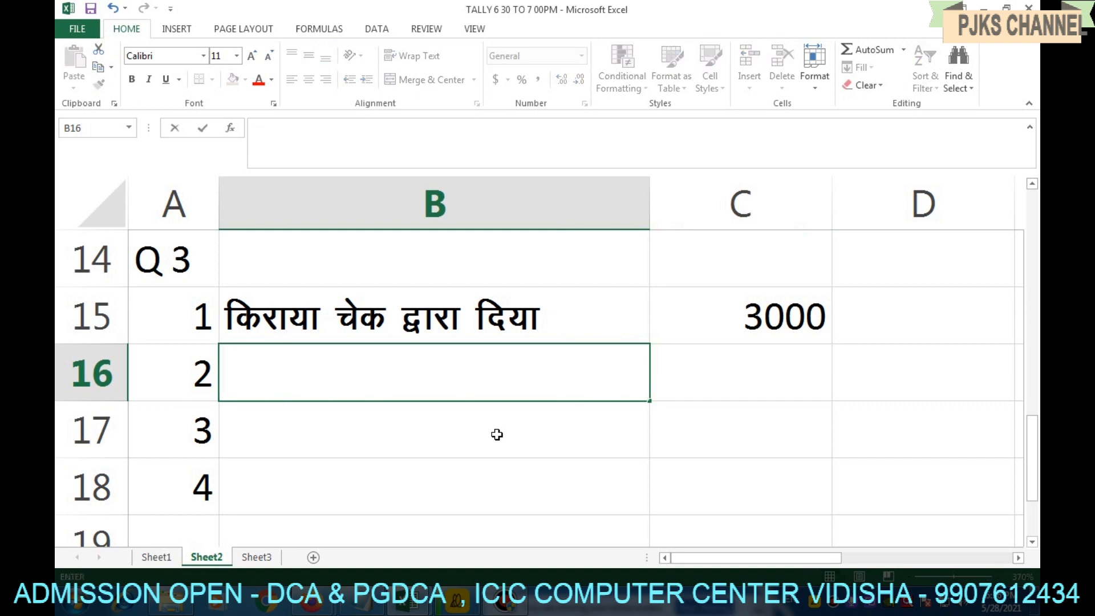
left_click(262, 470)
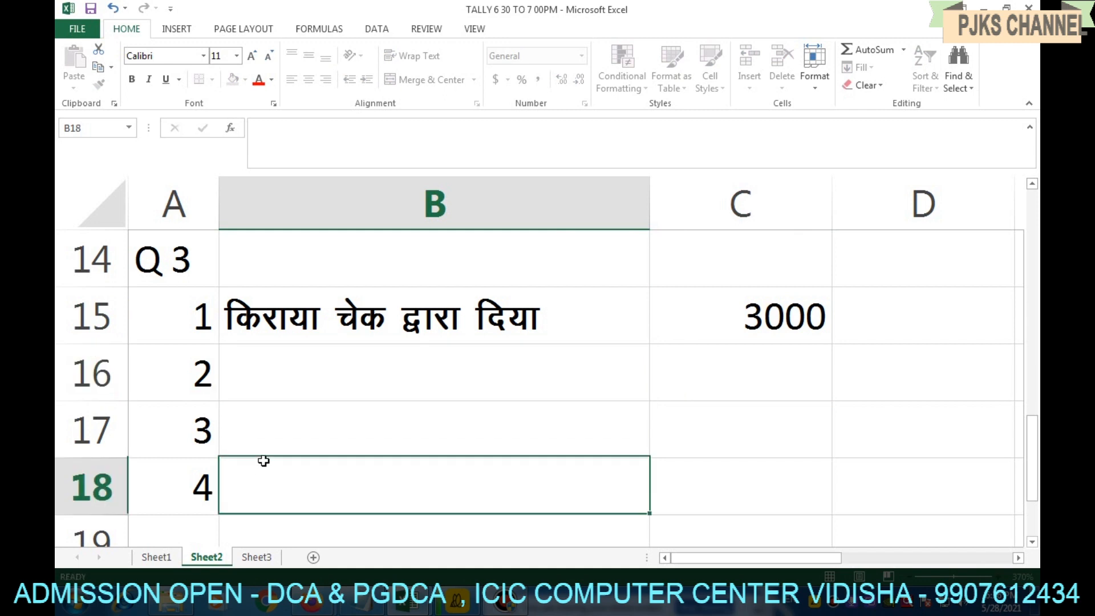
left_click(290, 319)
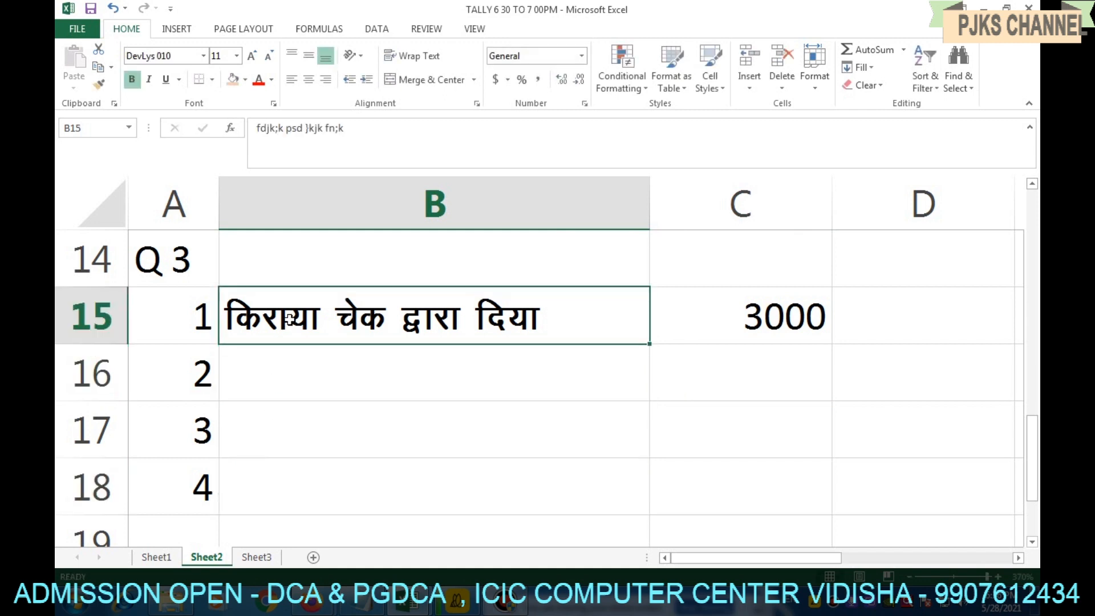
left_click(284, 380)
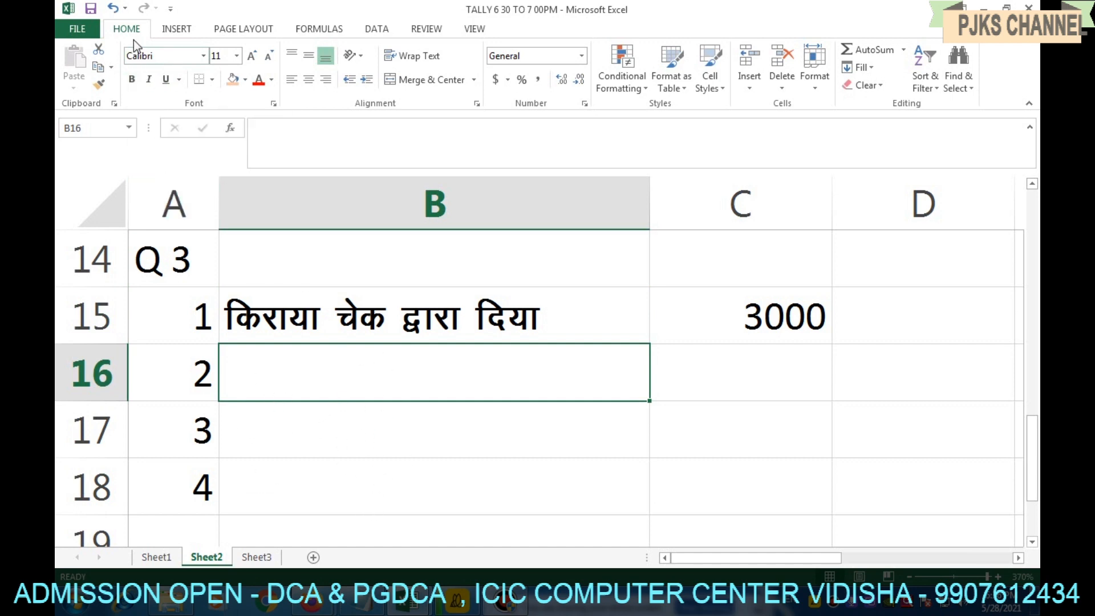
left_click(291, 494)
- Apply the DevLys 010 font to cells B16:B18
left_click_drag(315, 374, 319, 487)
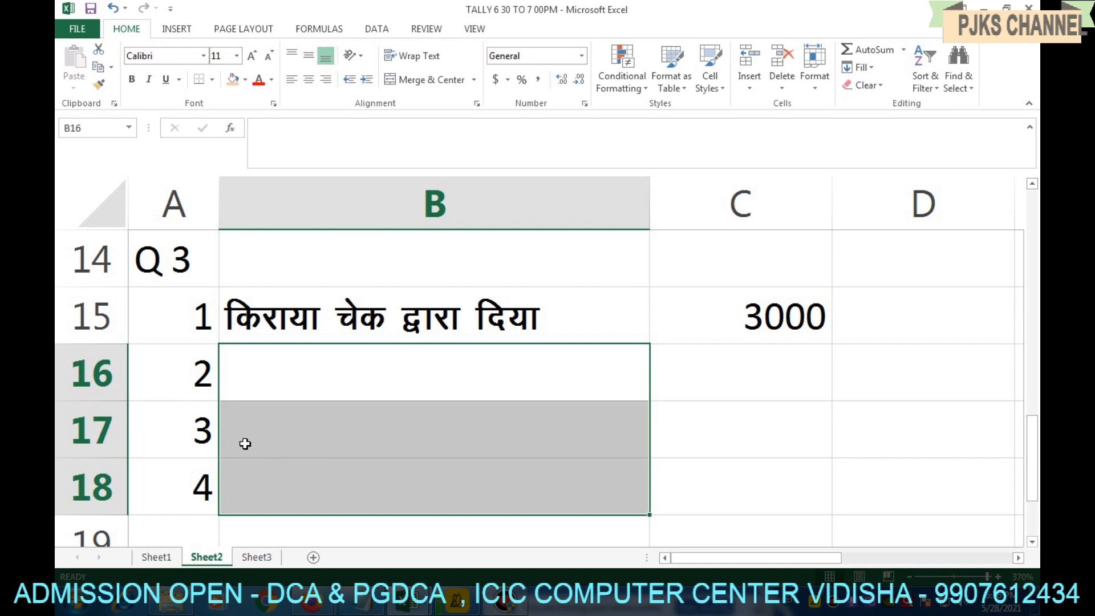
left_click(203, 57)
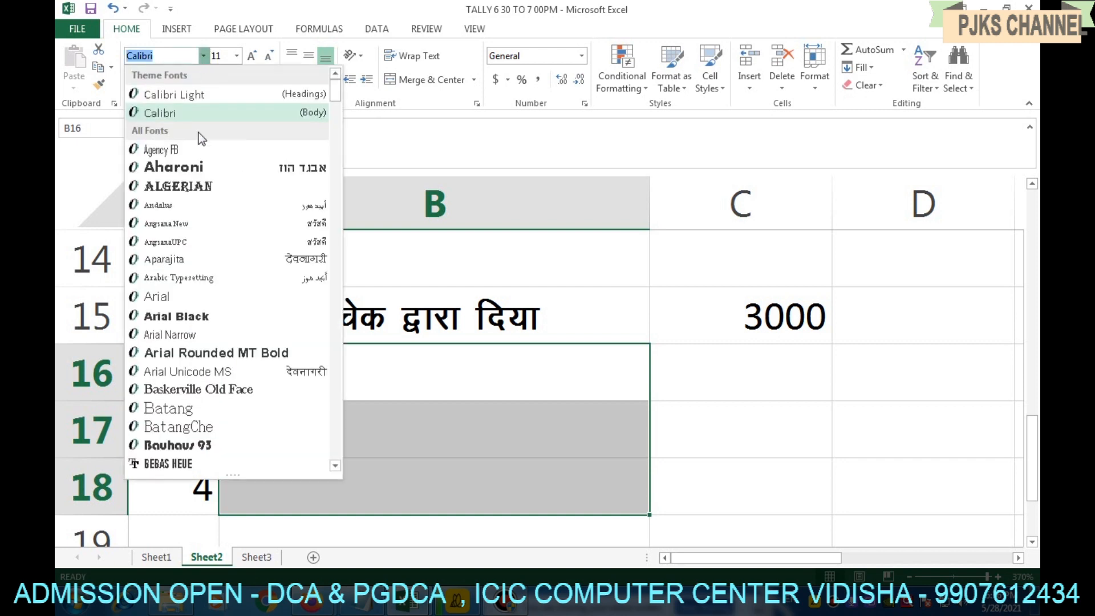
scroll(191, 408, "down", 10)
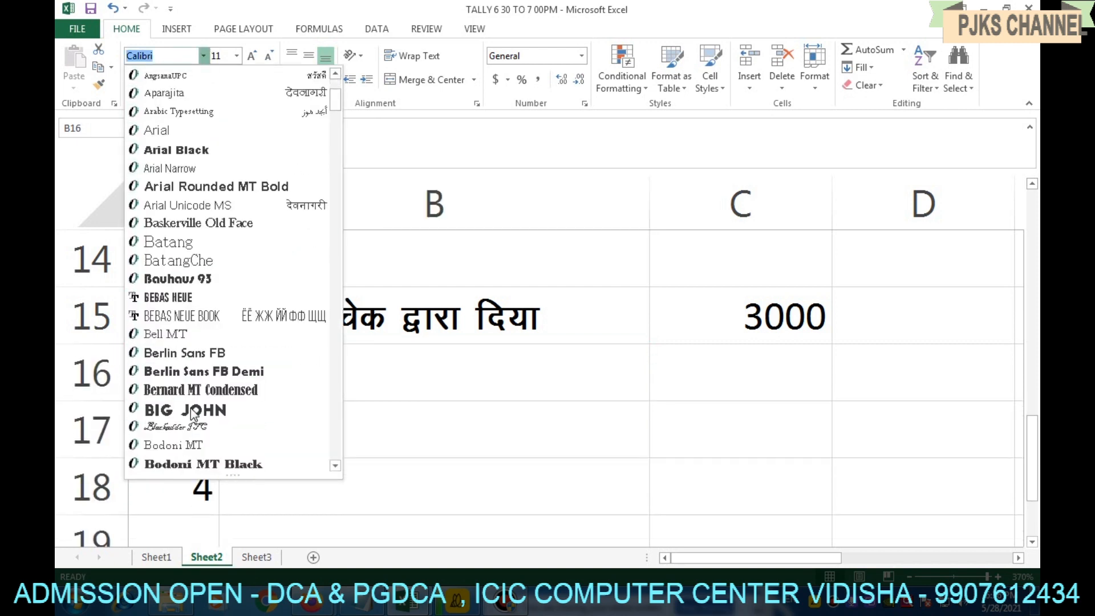
scroll(191, 408, "down", 9)
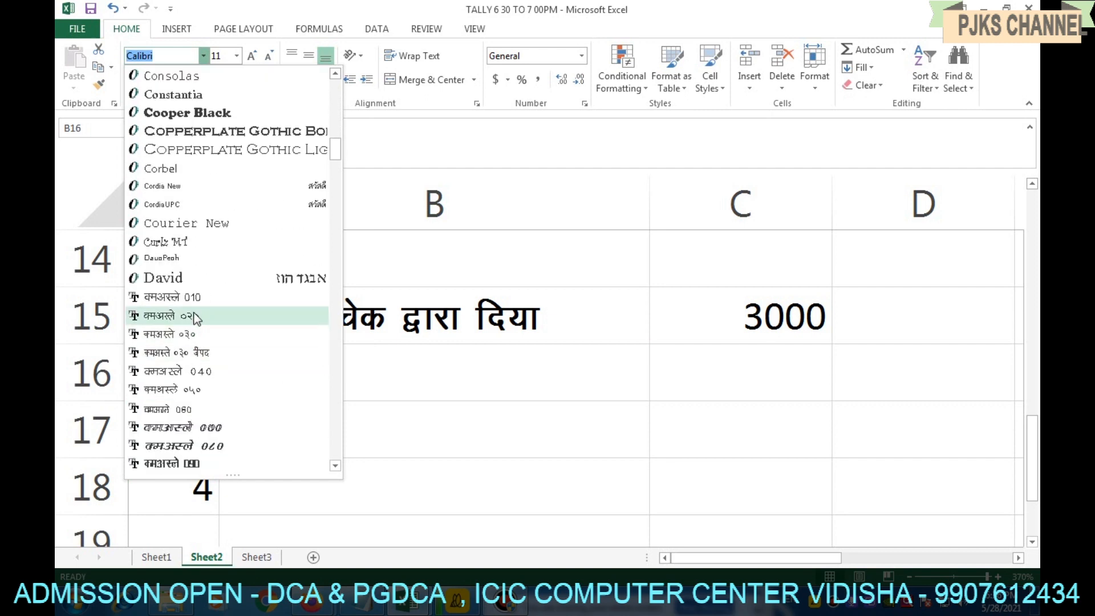
left_click(171, 297)
left_click(323, 378)
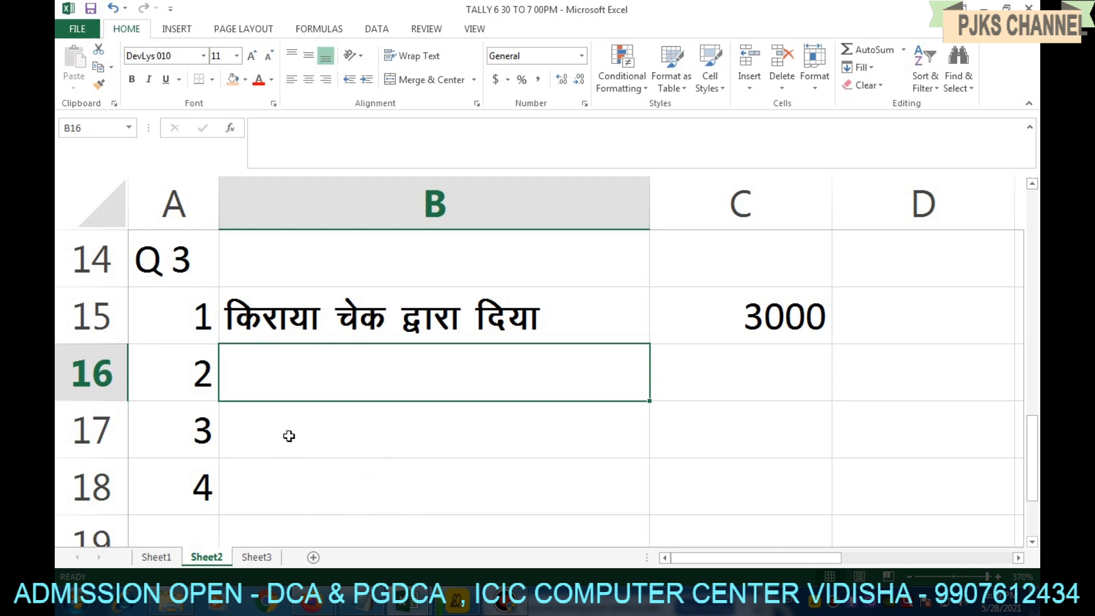
- Type 'व्यापारी ने निजी उपयोंग के लिये 5000रू निकाले' into B16
type("I")
key("BackSpace")
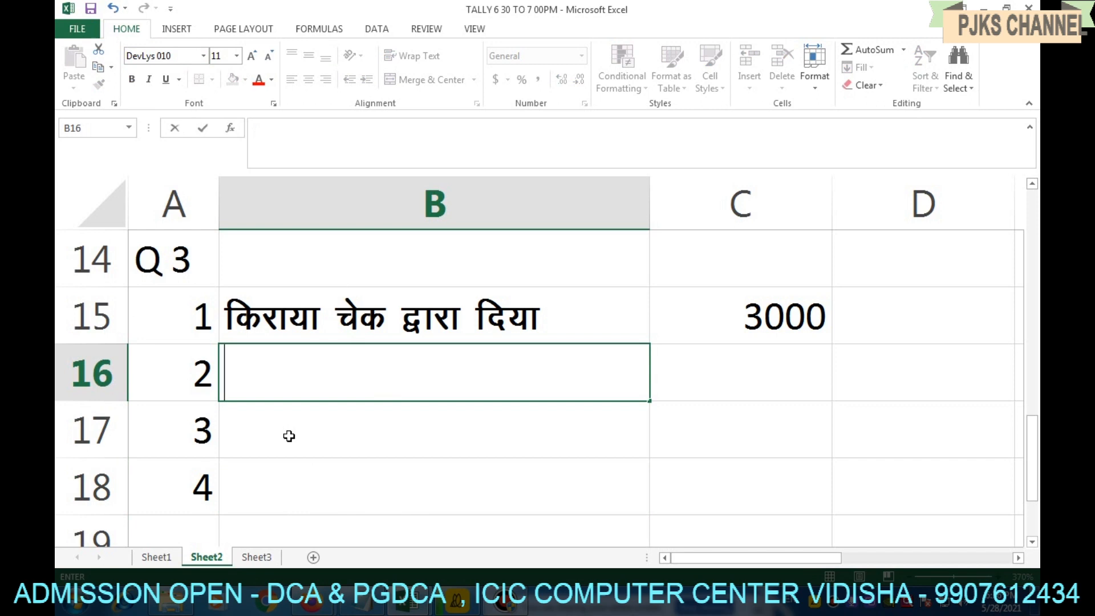
type("O;kii")
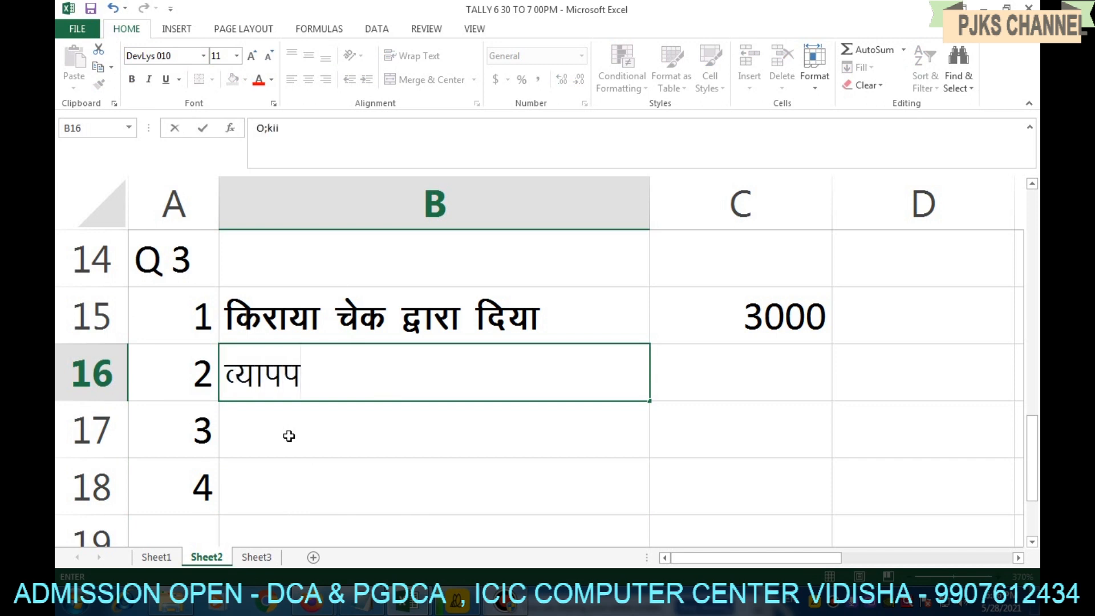
key("BackSpace")
type("kjh us futh")
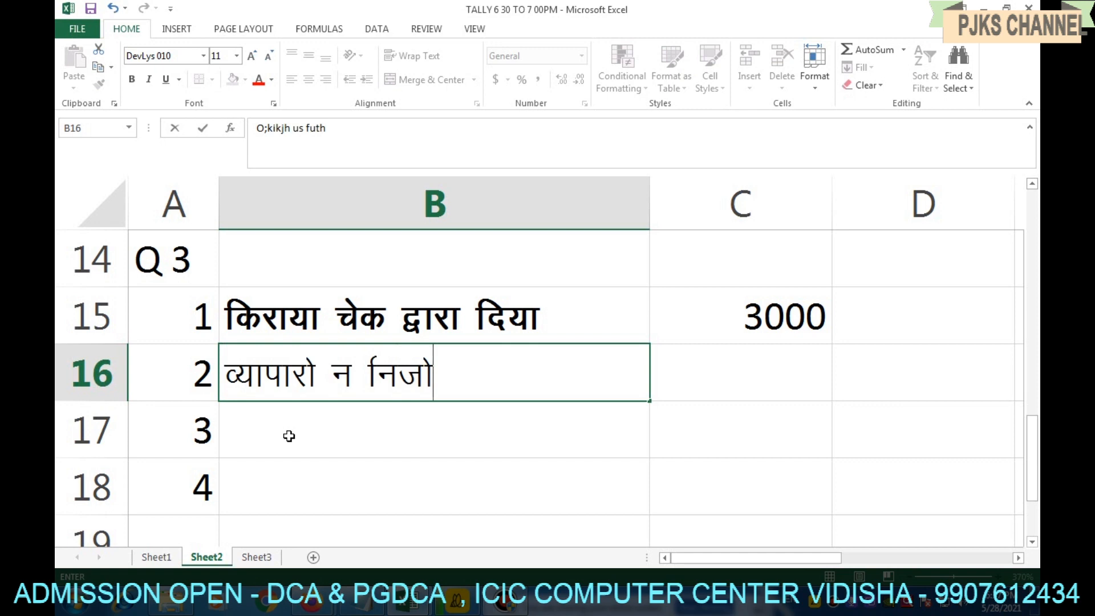
type(" c")
key("BackSpace")
type("v")
key("BackSpace")
type("mi;ksa")
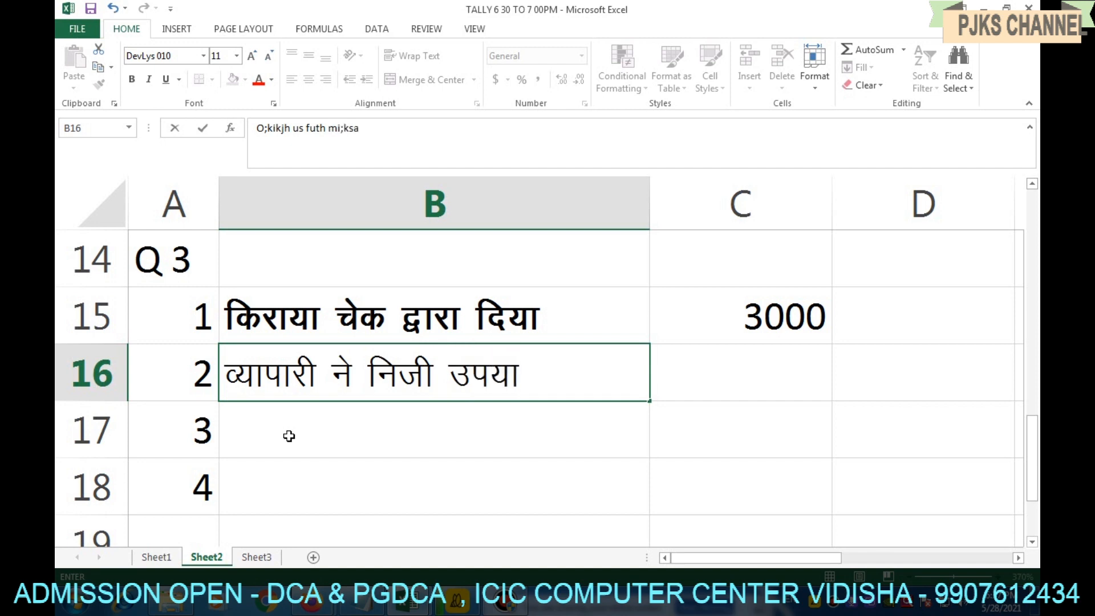
type("x ds fy;s")
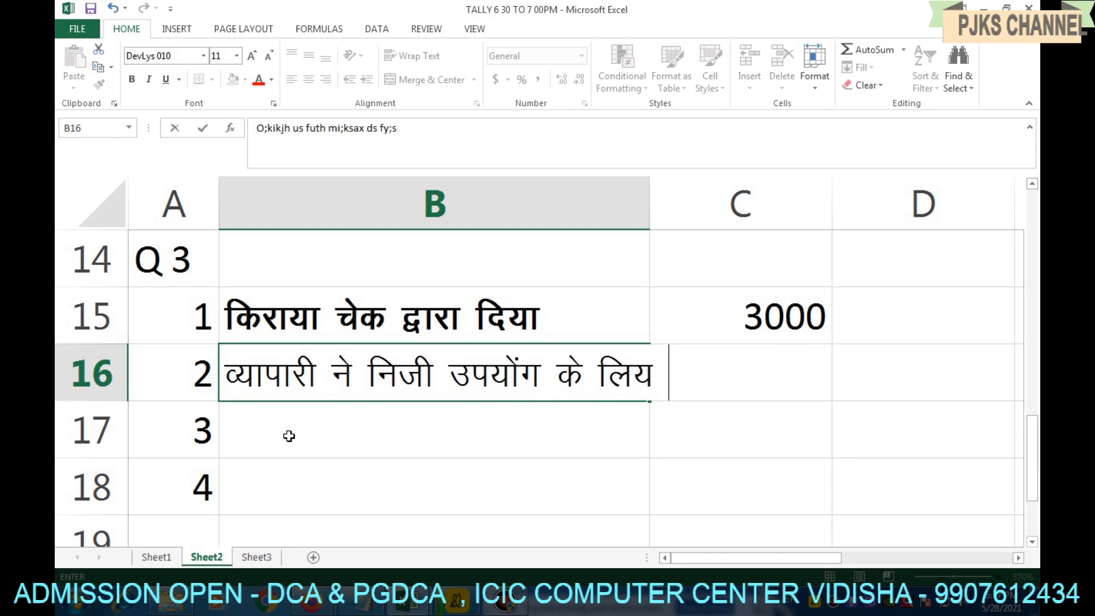
type(" 5000:")
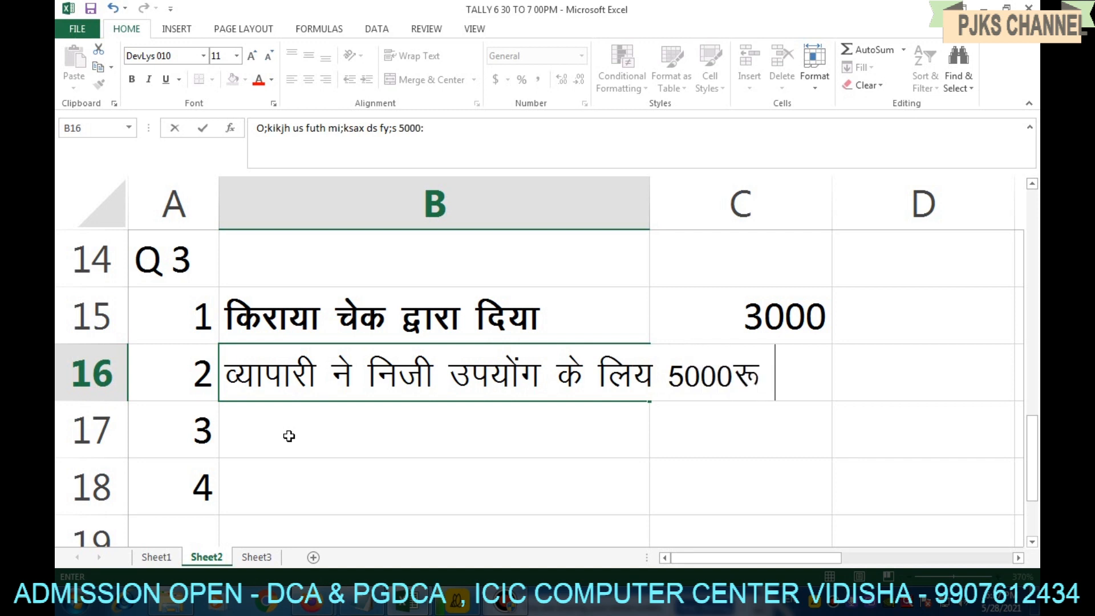
type(" fudk")
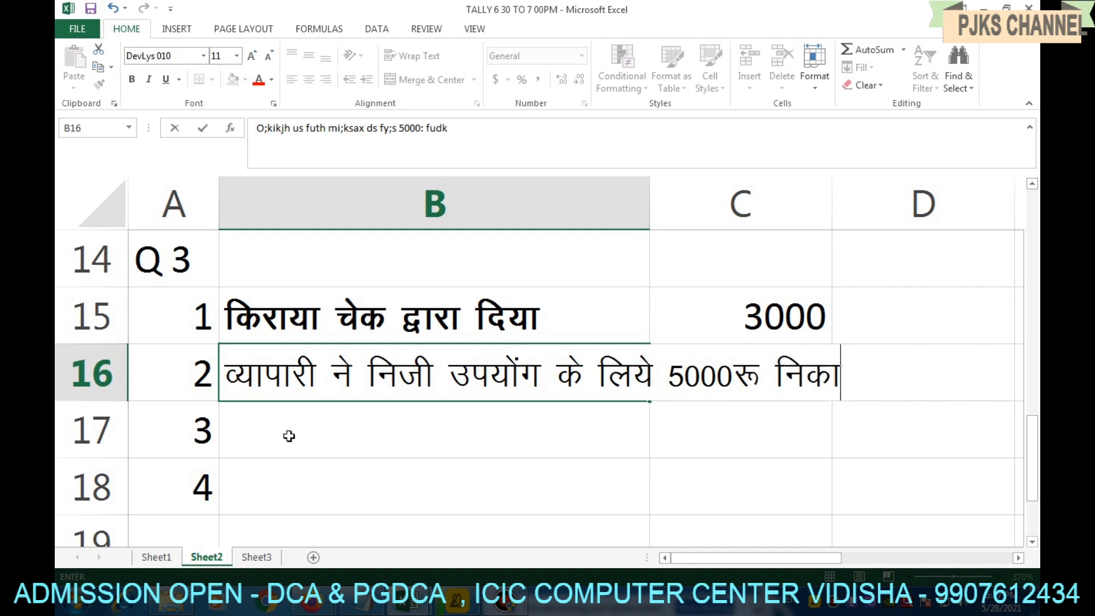
type("ys")
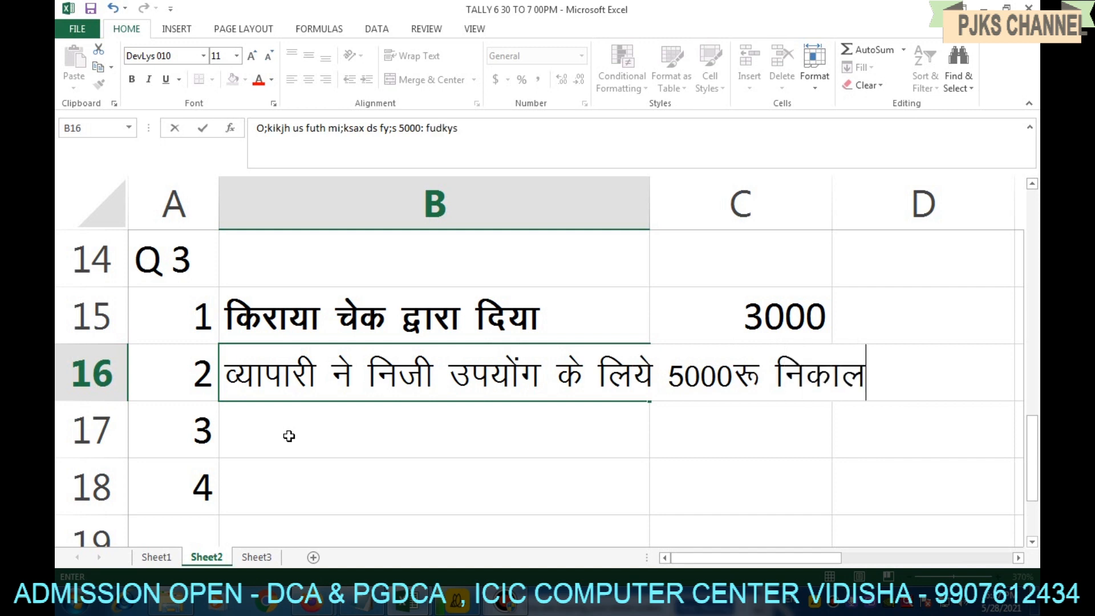
- Wrap and bold the B16 description, and enter 5000 in C16
left_click(399, 379)
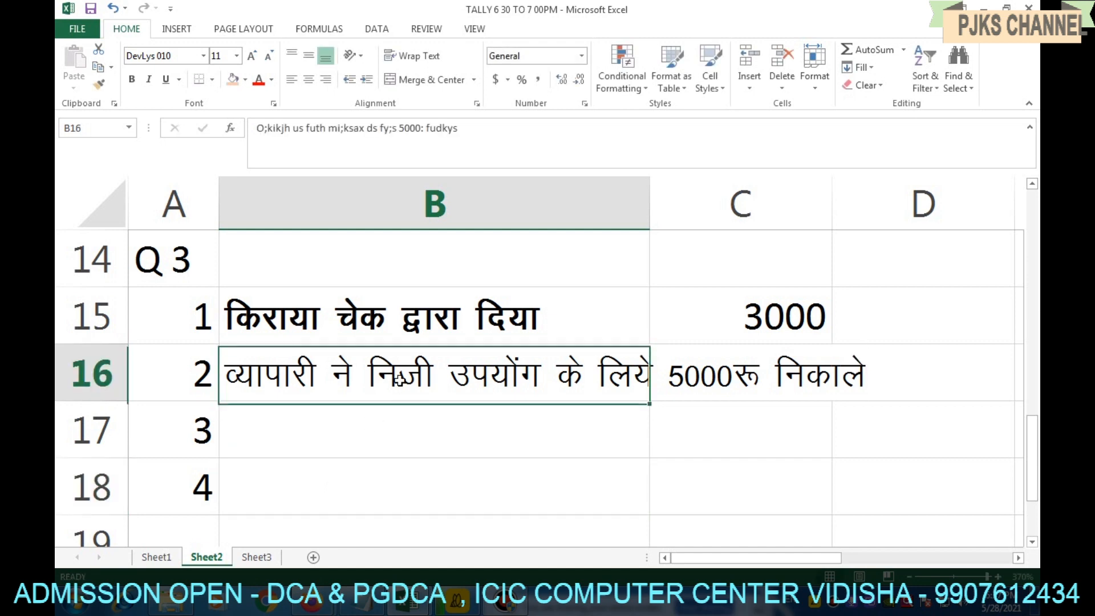
left_click(406, 56)
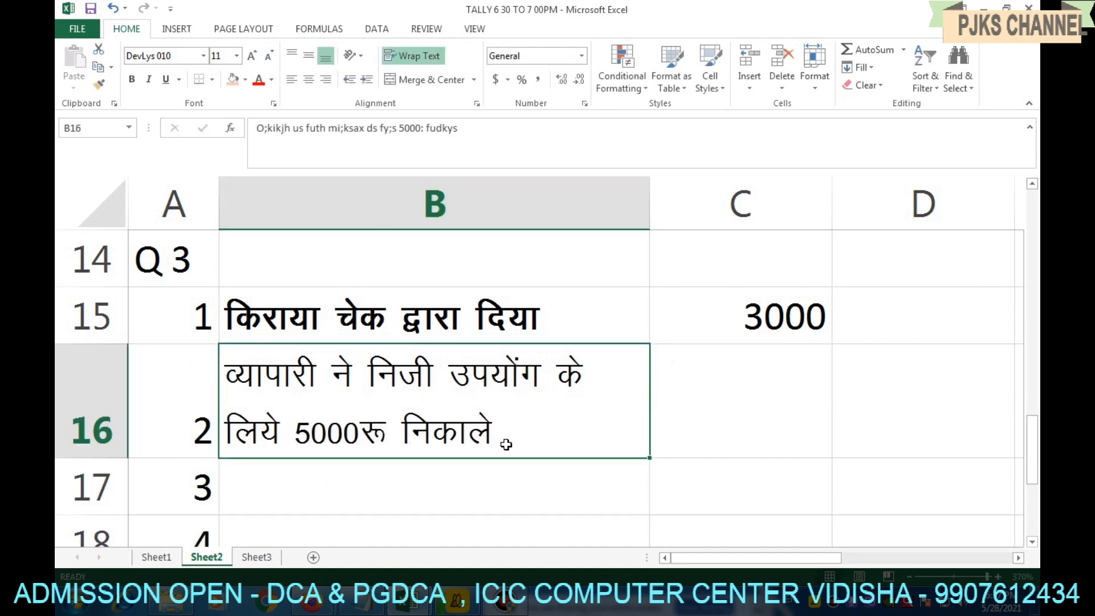
left_click(132, 80)
left_click(766, 378)
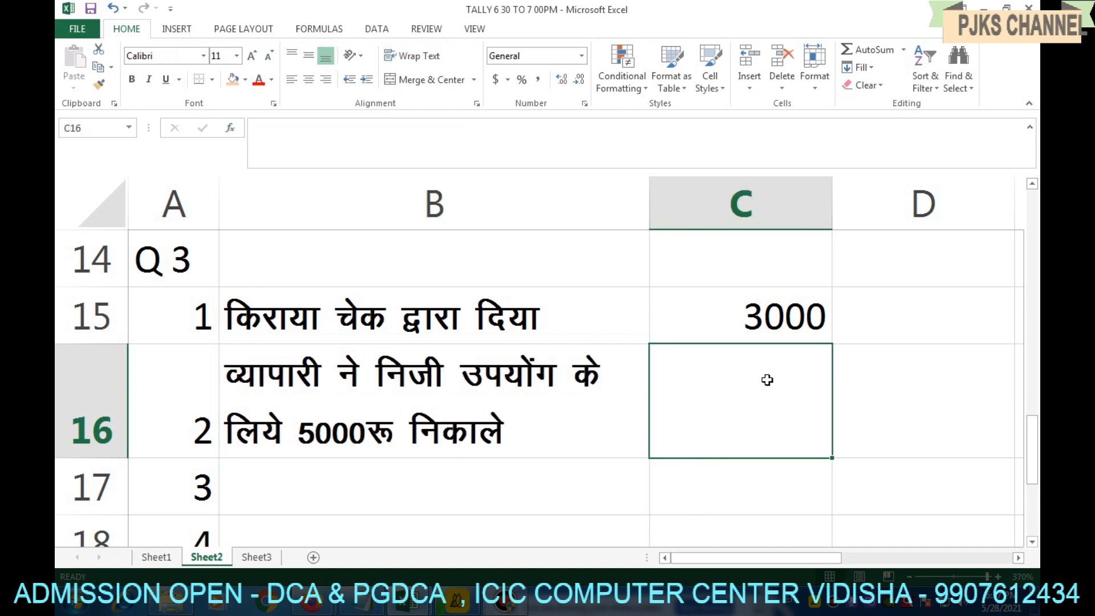
type("5000")
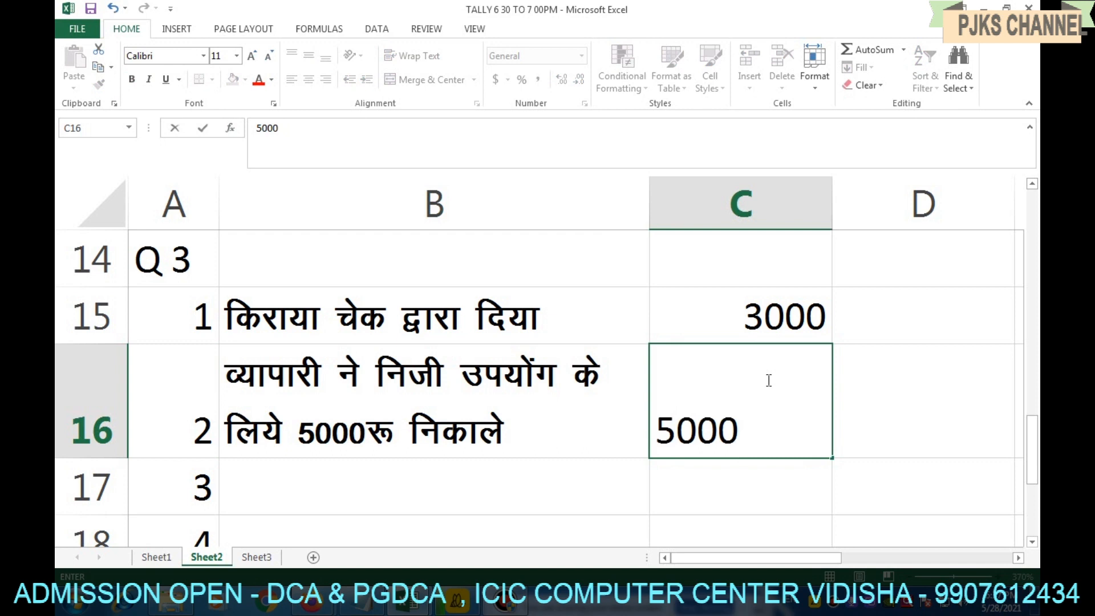
left_click(300, 432)
- Delete '5000रू' from the B16 description and fix the spacing before निकाले
double_click(300, 431)
left_click_drag(301, 432, 393, 438)
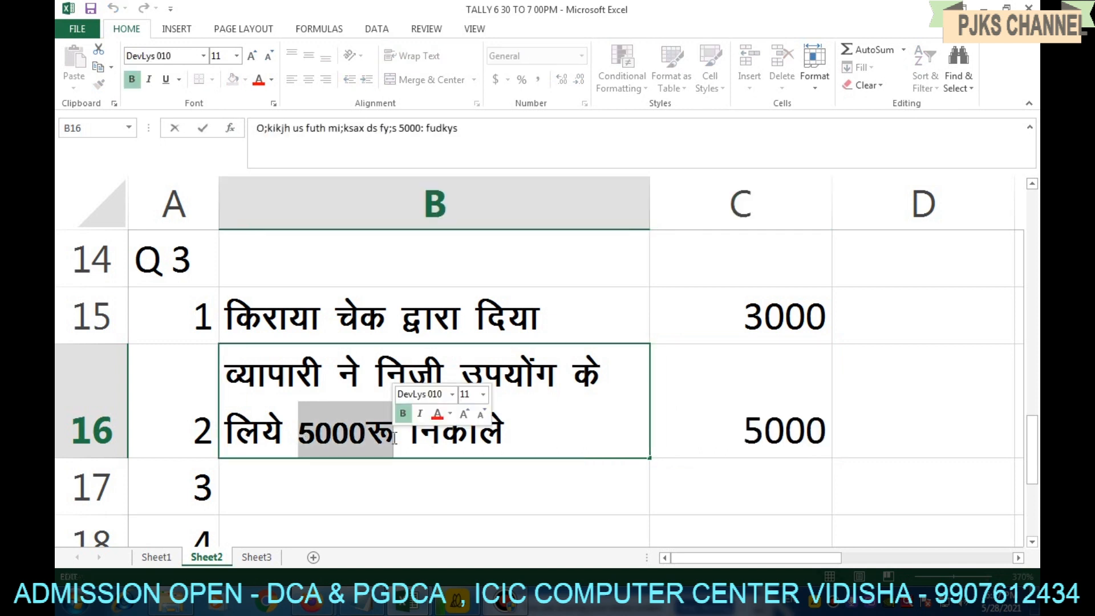
key("Delete")
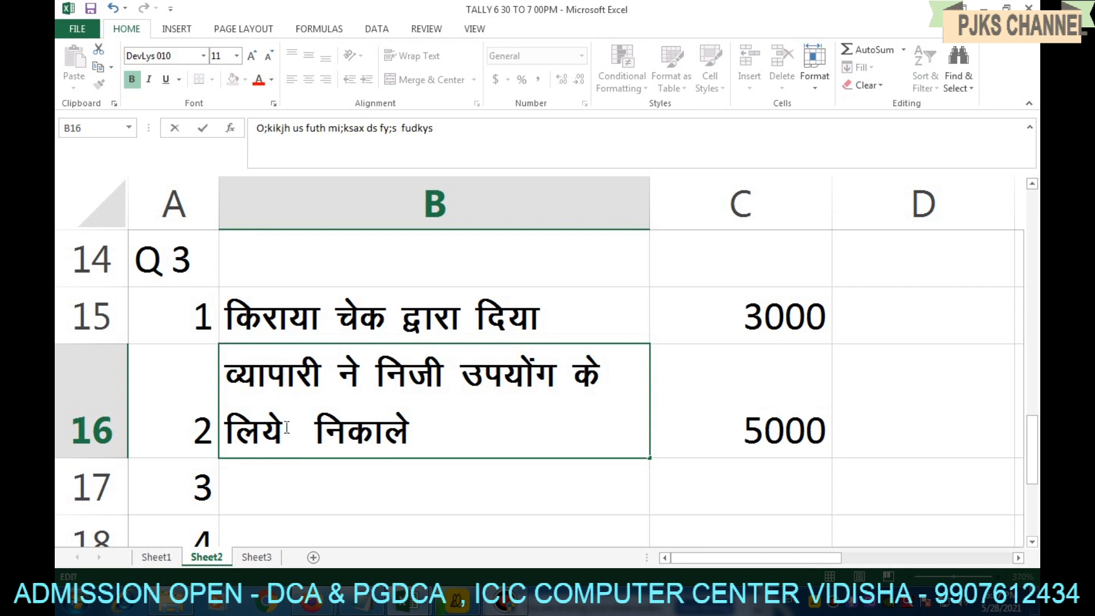
left_click(790, 423)
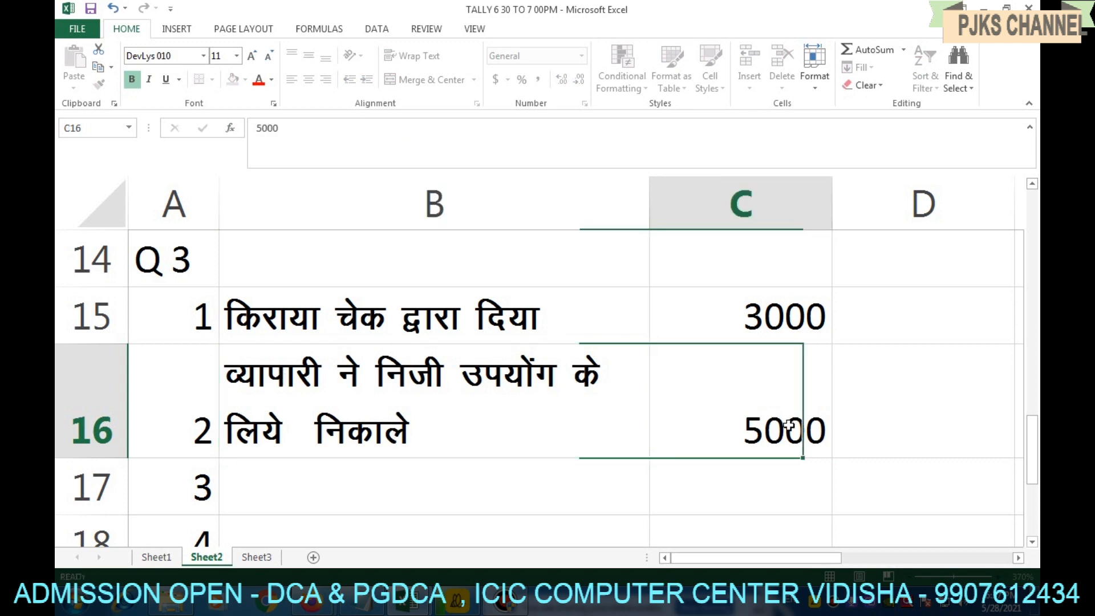
double_click(323, 421)
key("BackSpace")
key("BackSpace")
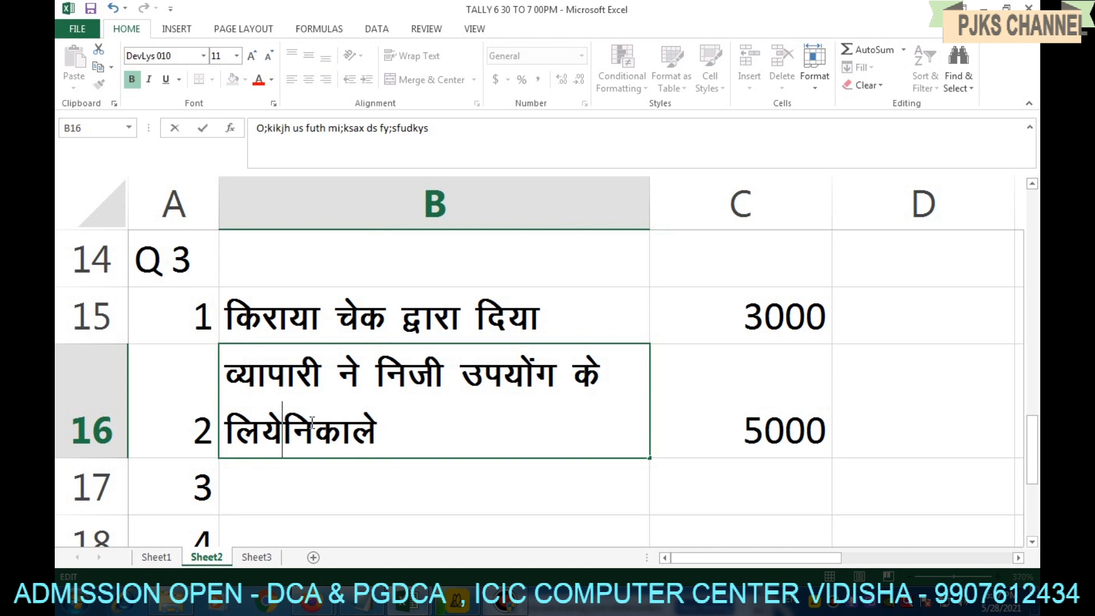
left_click(432, 493)
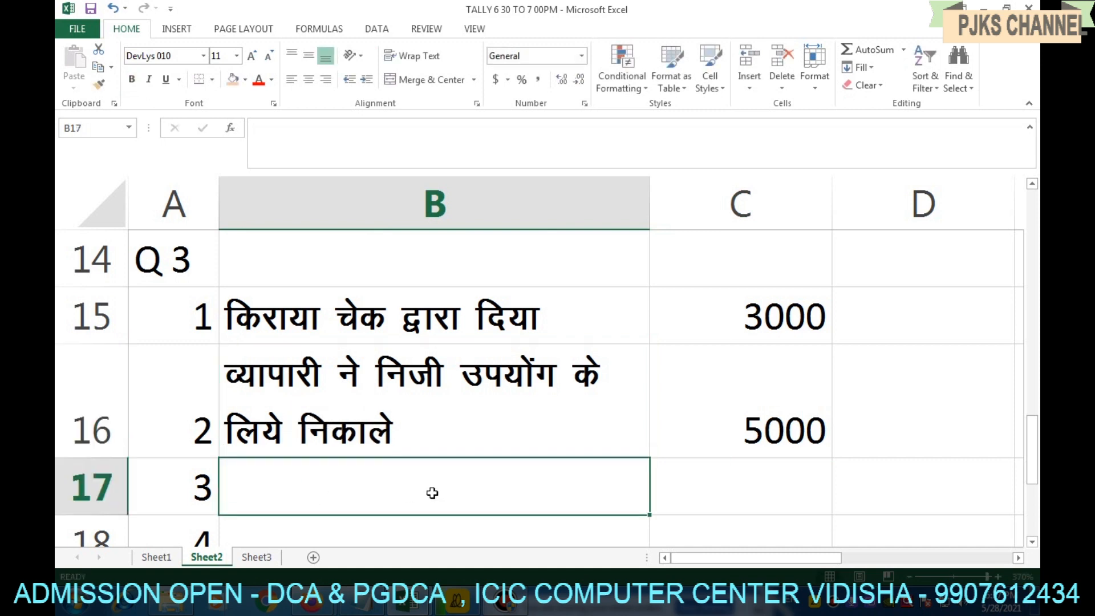
double_click(298, 317)
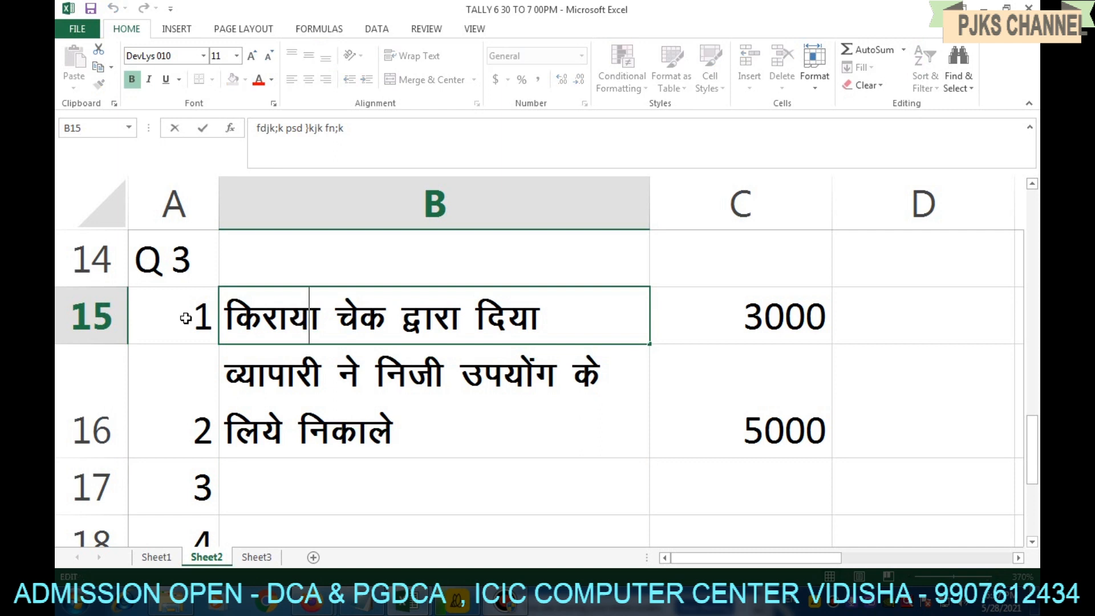
- Enter 'कमीशन दिया' in B17 with amount 500 in C17
left_click(303, 477)
type("d")
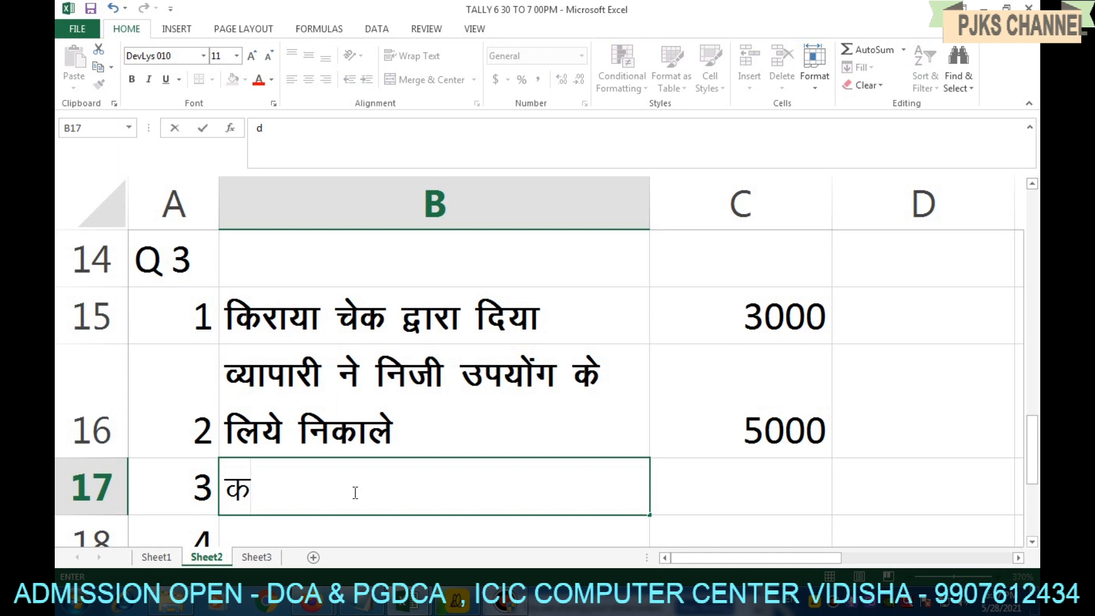
type("eh'ku fn;k")
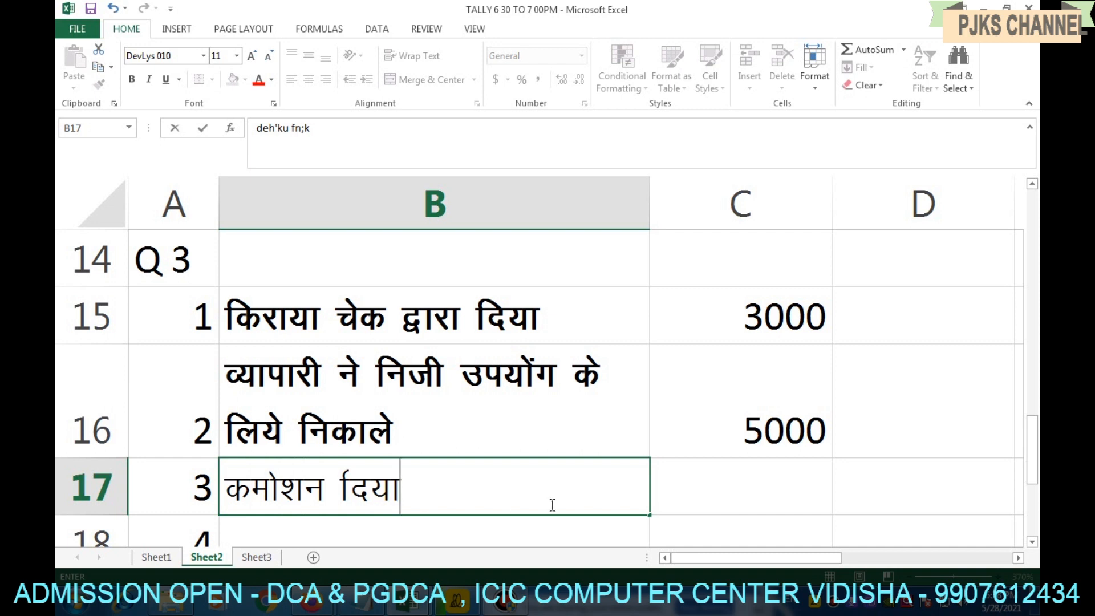
left_click(734, 494)
type("500")
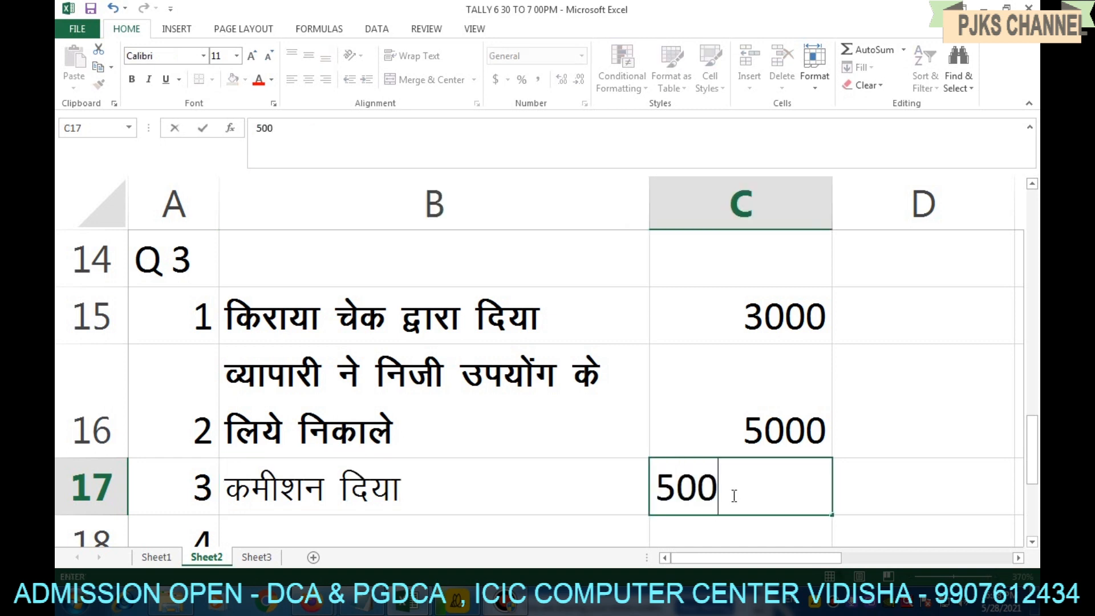
scroll(598, 498, "down", 1)
- Enter 'बैंक में रू जमा कराये' in B18 with amount 1500 in C18
left_click(319, 314)
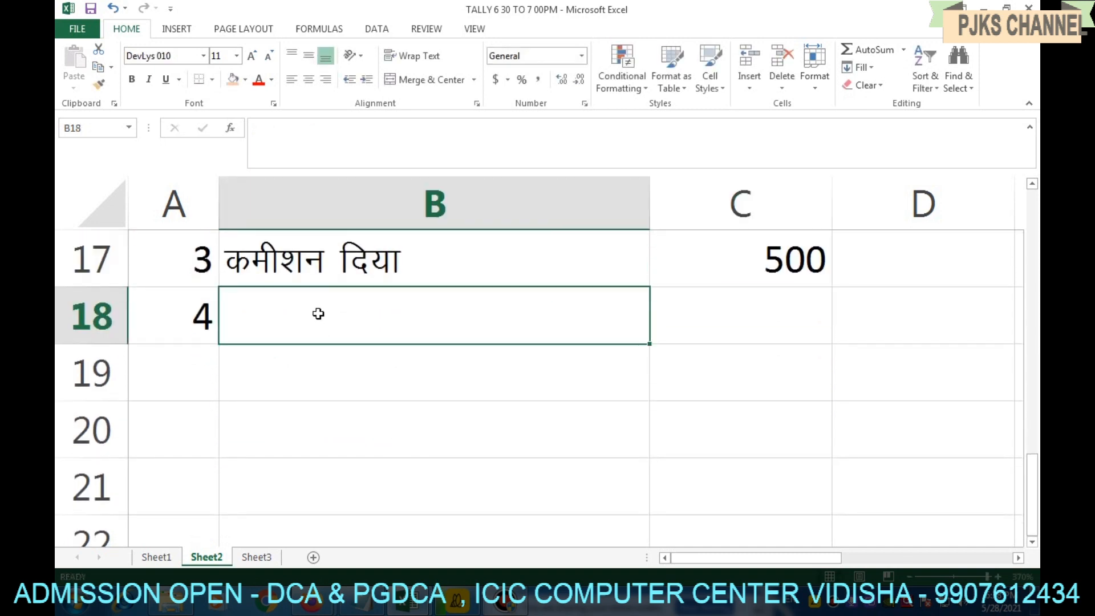
type("x")
key("BackSpace")
type("cSd esa :")
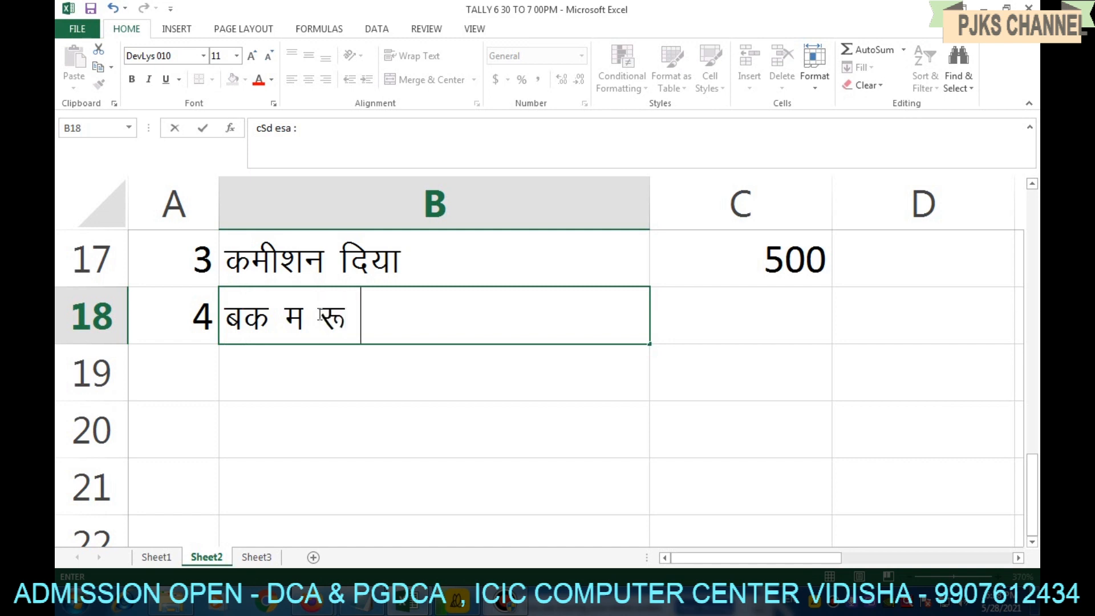
type(" tek djk;s")
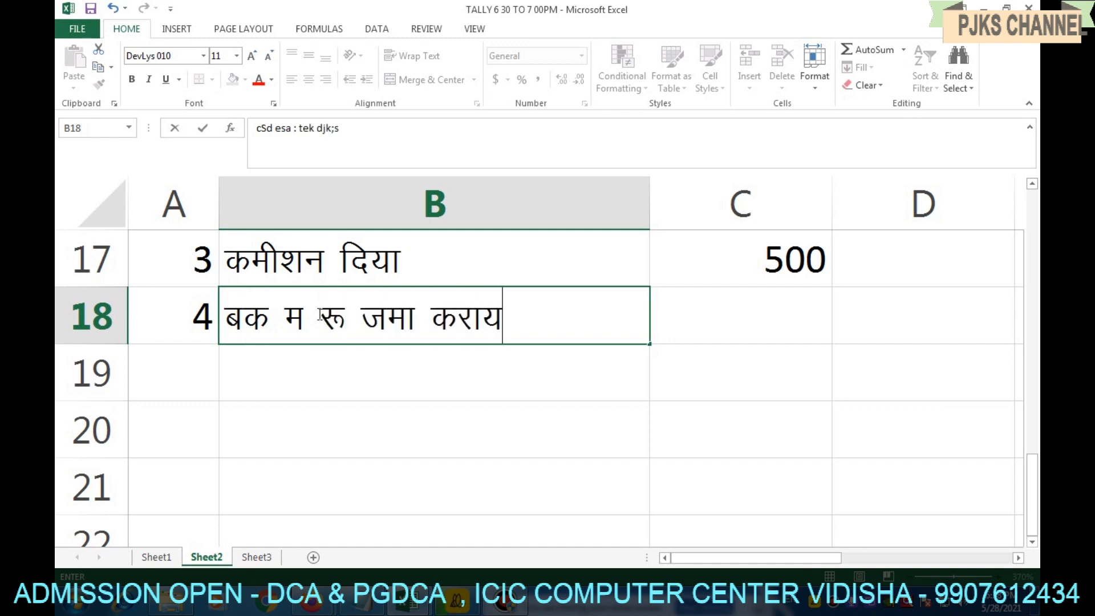
left_click(741, 310)
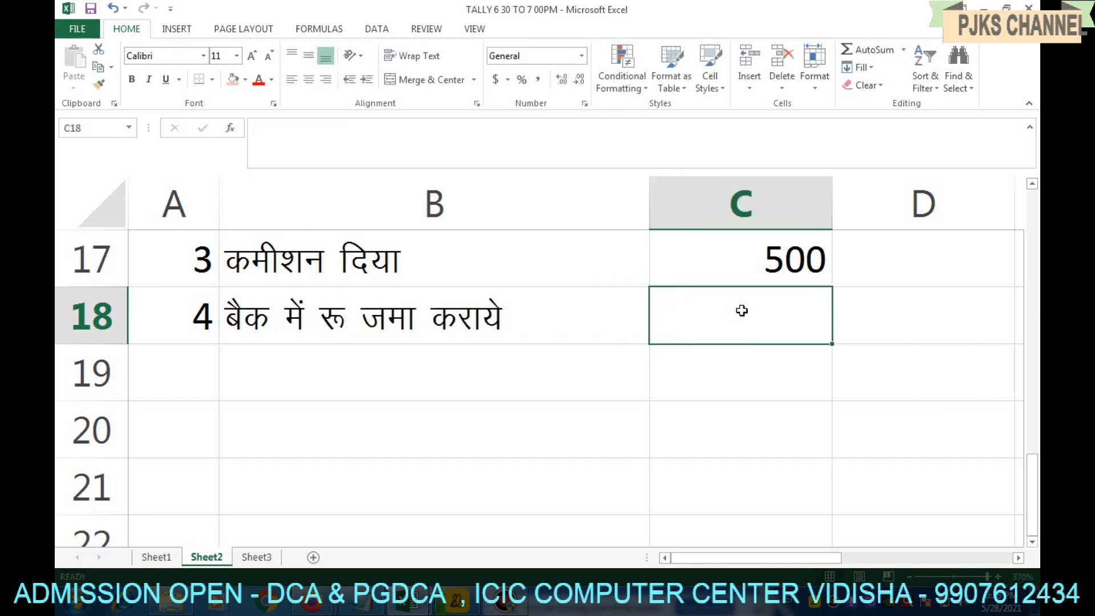
type("1500")
key("Return")
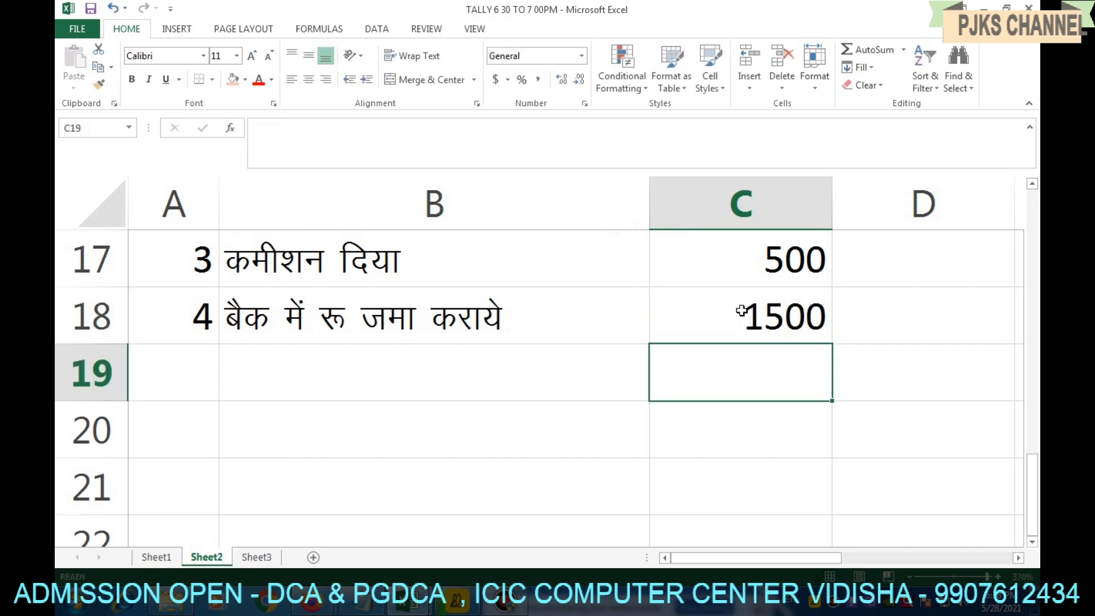
scroll(678, 317, "up", 1)
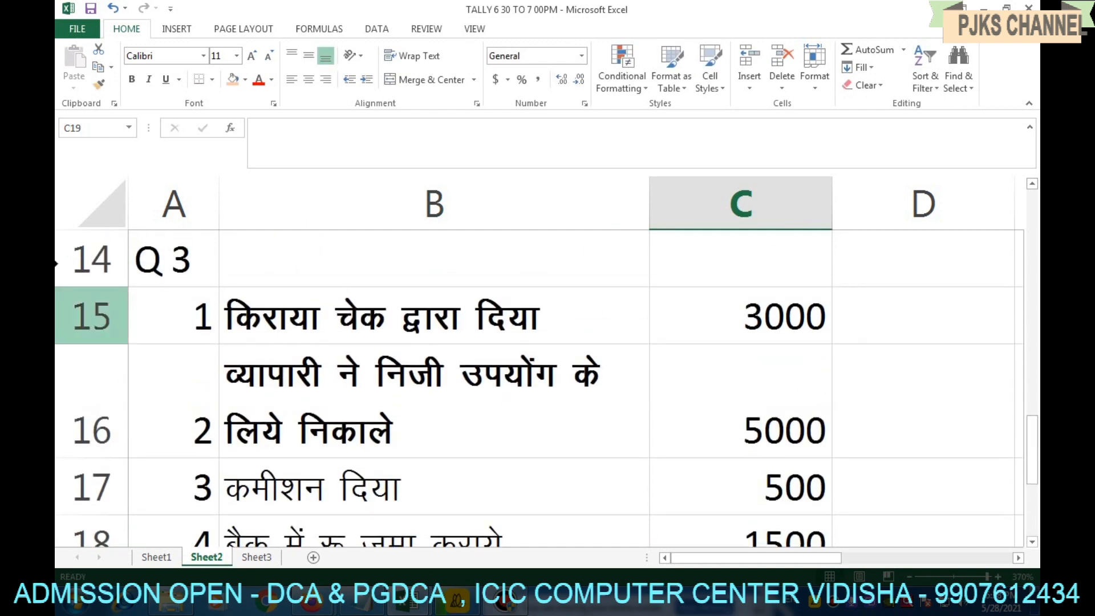
- Bold the entire Sheet2 and zoom out slightly
left_click(79, 193)
left_click(132, 85)
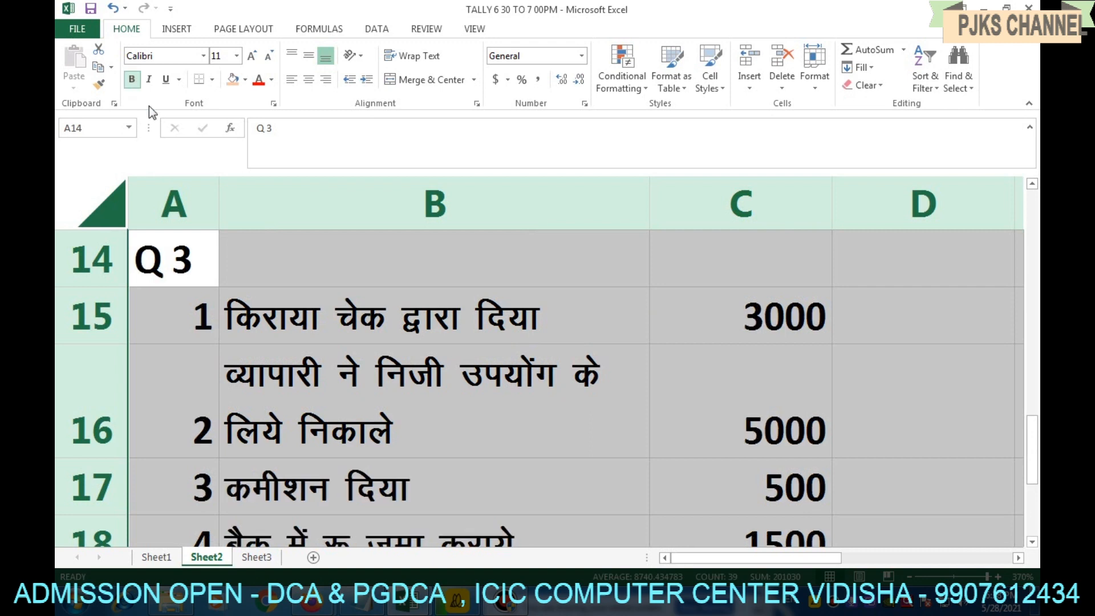
left_click(496, 375)
scroll(594, 430, "down", 1)
scroll(595, 431, "up", 1)
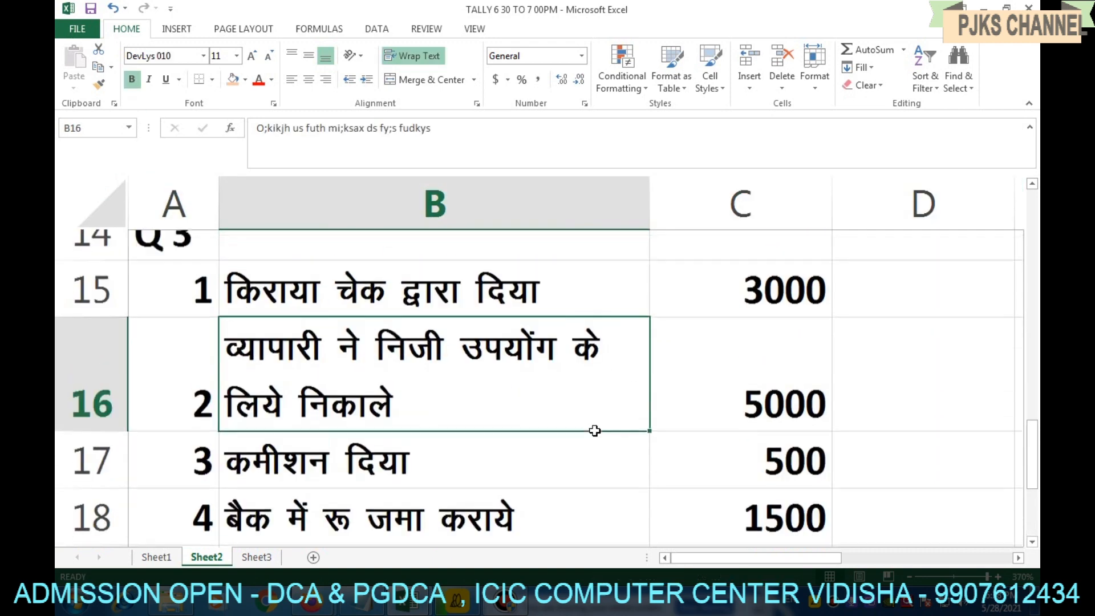
left_click(915, 576)
left_click(915, 576)
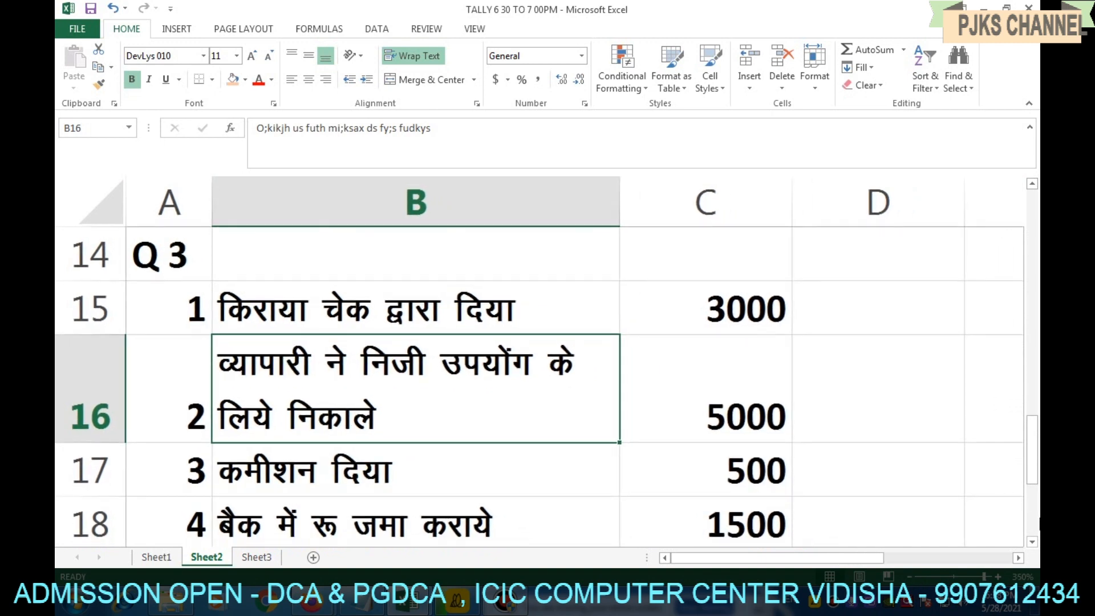
left_click(1032, 542)
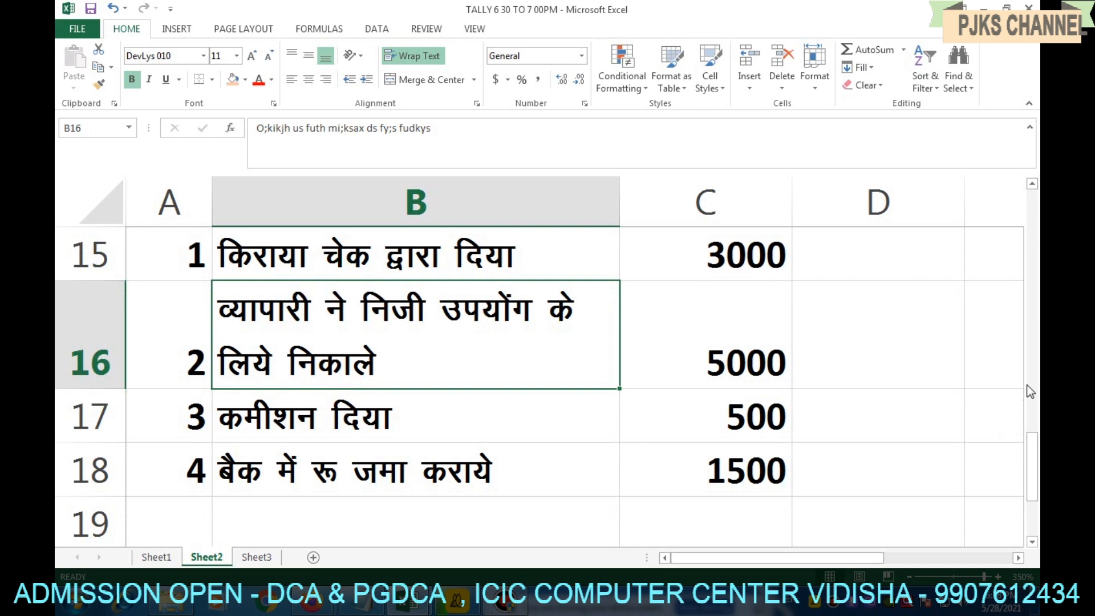
left_click_drag(1035, 456, 1036, 441)
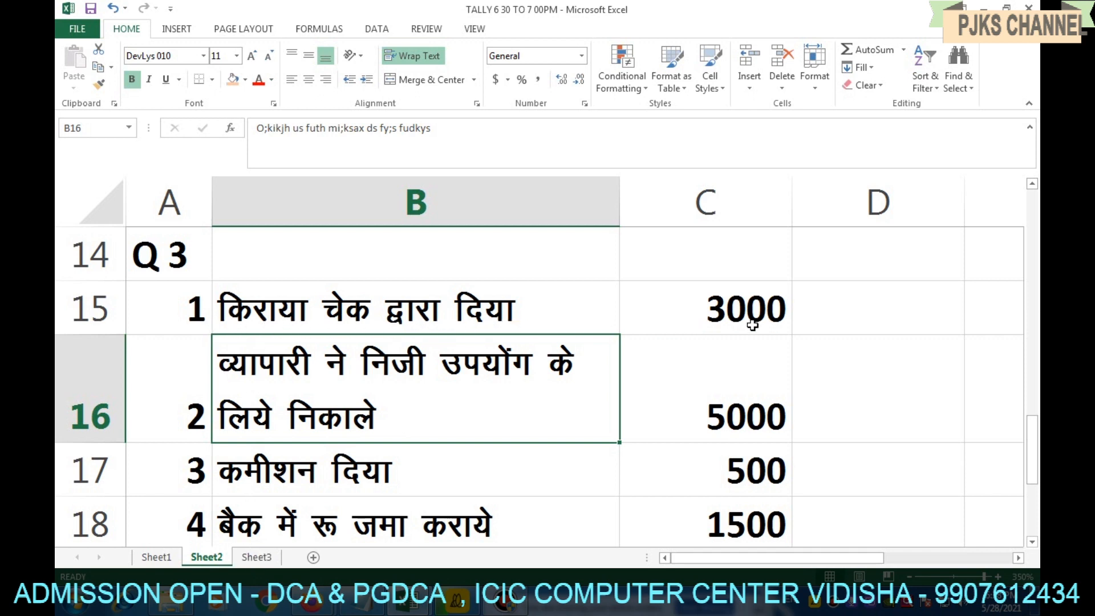
- Open Sheet3 and scroll to rows 22–33, ending at Furniture A/C 35000
left_click(257, 557)
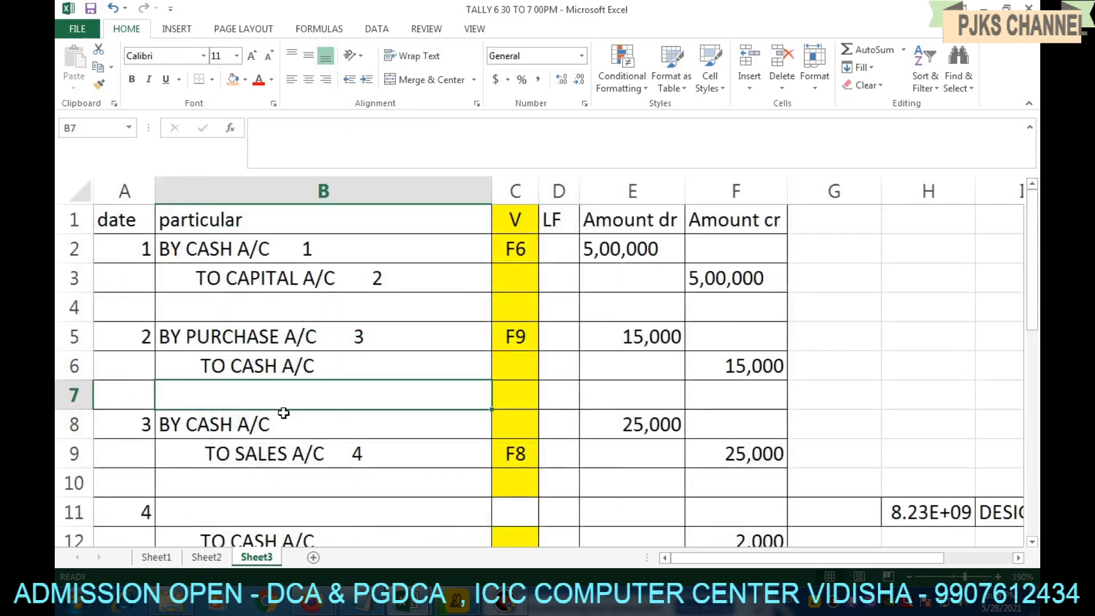
scroll(284, 413, "down", 7)
scroll(283, 413, "up", 3)
scroll(284, 412, "down", 3)
scroll(284, 412, "down", 1)
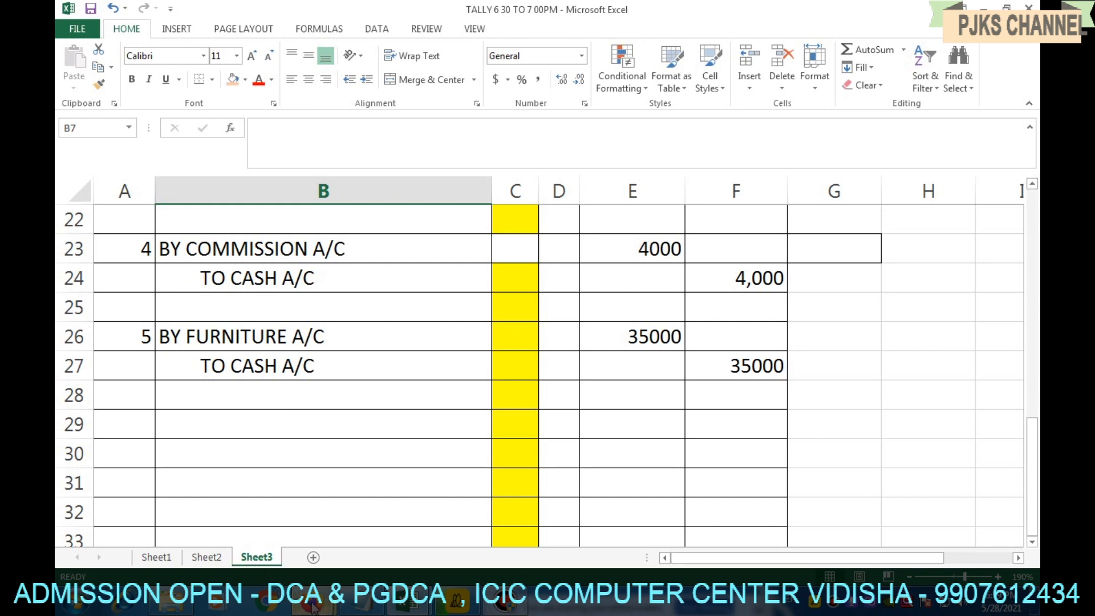
- Switch from Excel to the Google Meet call window via its Firefox taskbar preview
mouse_move(322, 605)
left_click(247, 510)
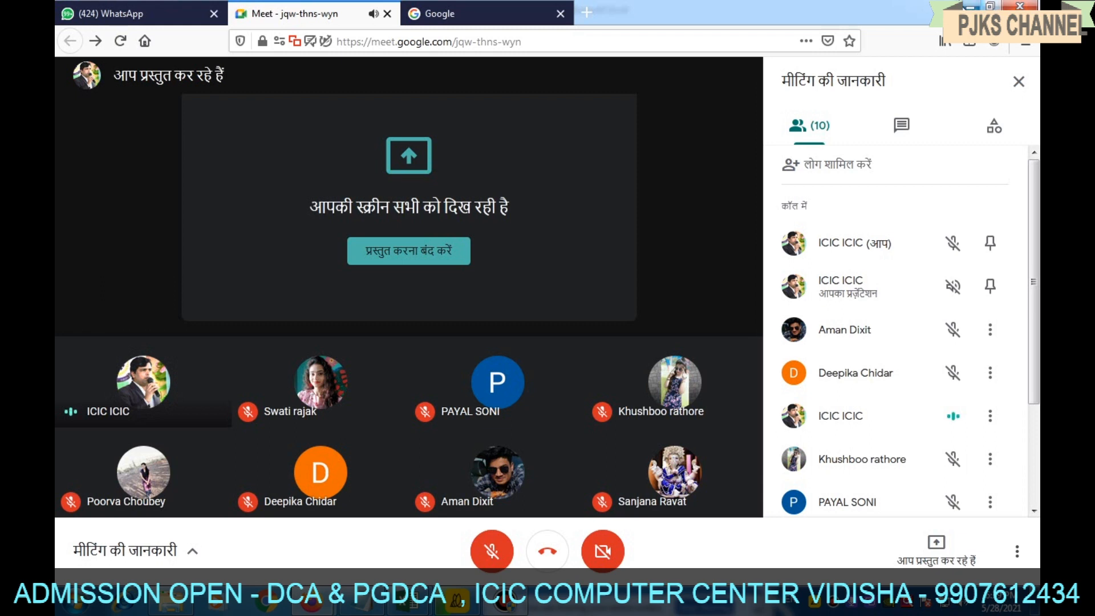
- Minimize Meet and start entry 1 on Sheet3: 1 in A31, BY RENT A/C and TO BANK A/C in B31–B32
left_click(971, 6)
scroll(205, 402, "up", 2)
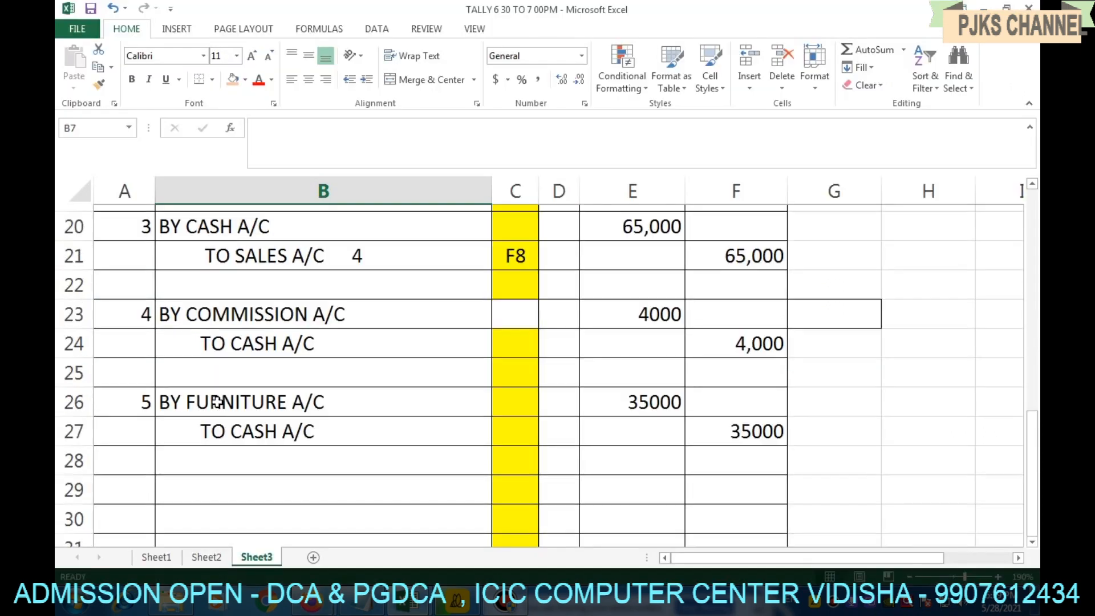
scroll(216, 403, "down", 2)
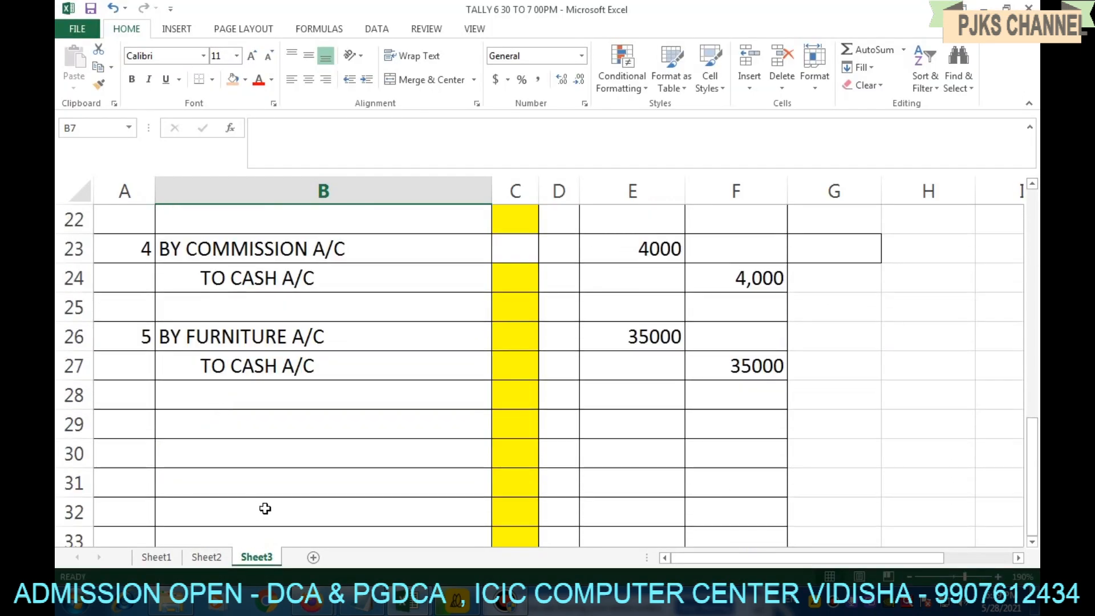
scroll(200, 457, "down", 1)
left_click(122, 389)
type("1")
key("Tab")
type("by")
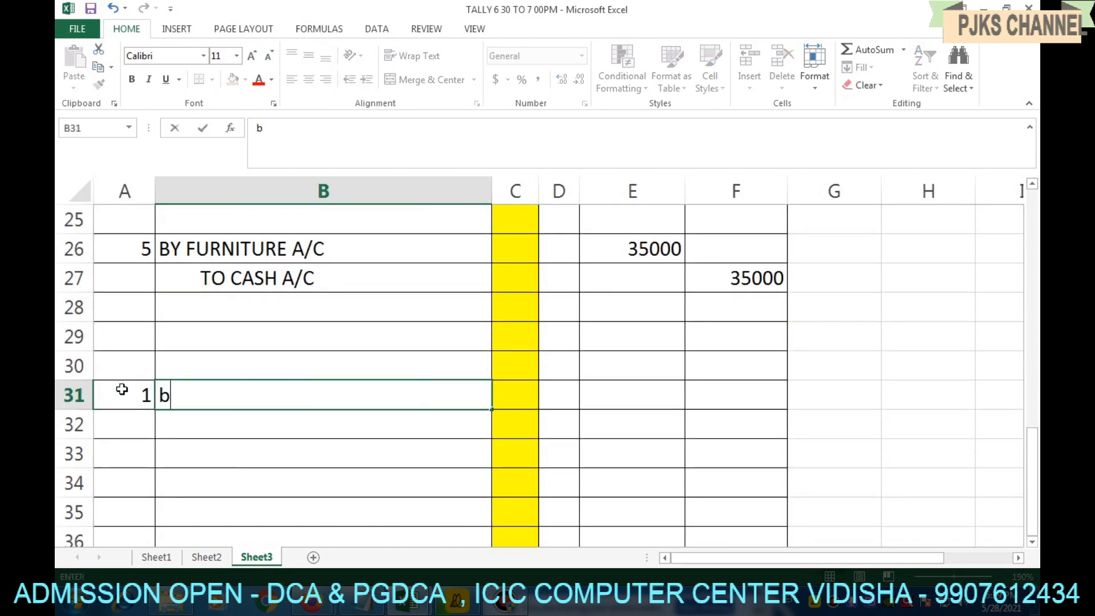
key("BackSpace")
key("BackSpace")
key("BackSpace")
type("BY RE")
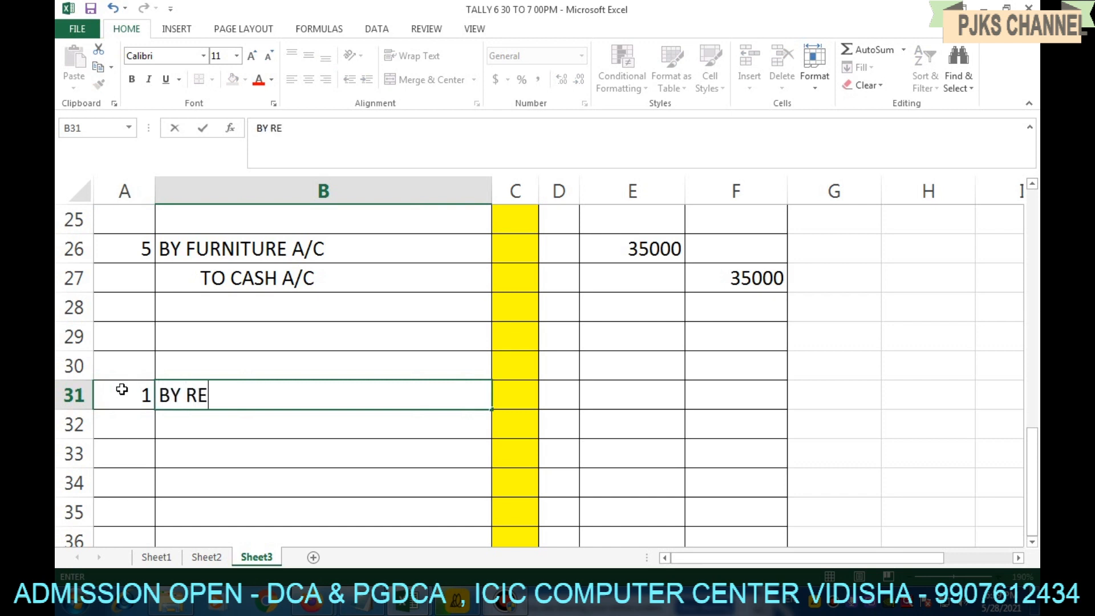
type("NT A/C")
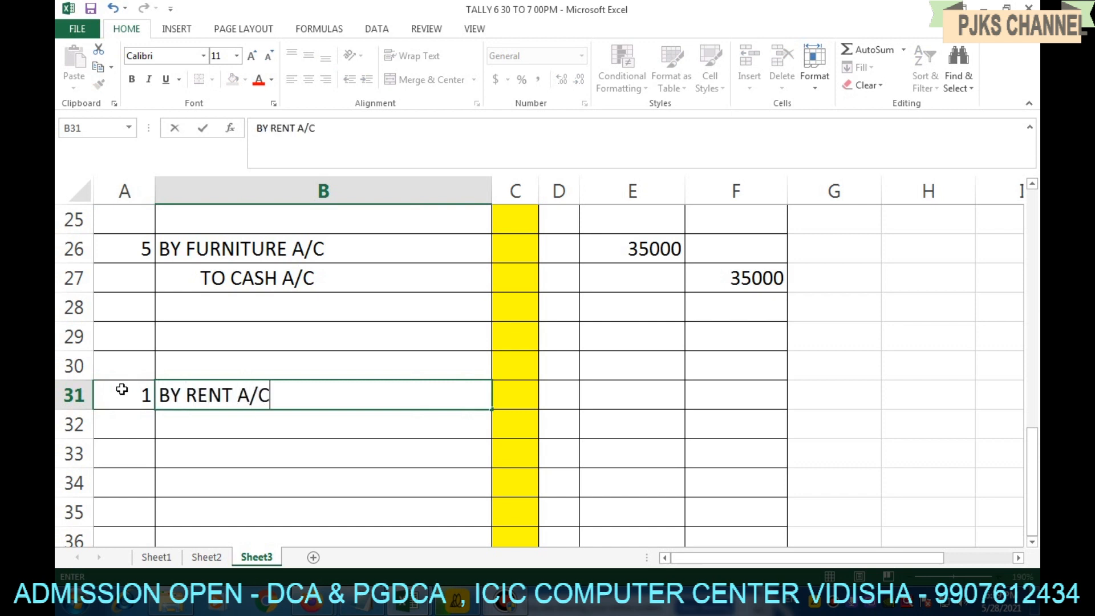
left_click(236, 426)
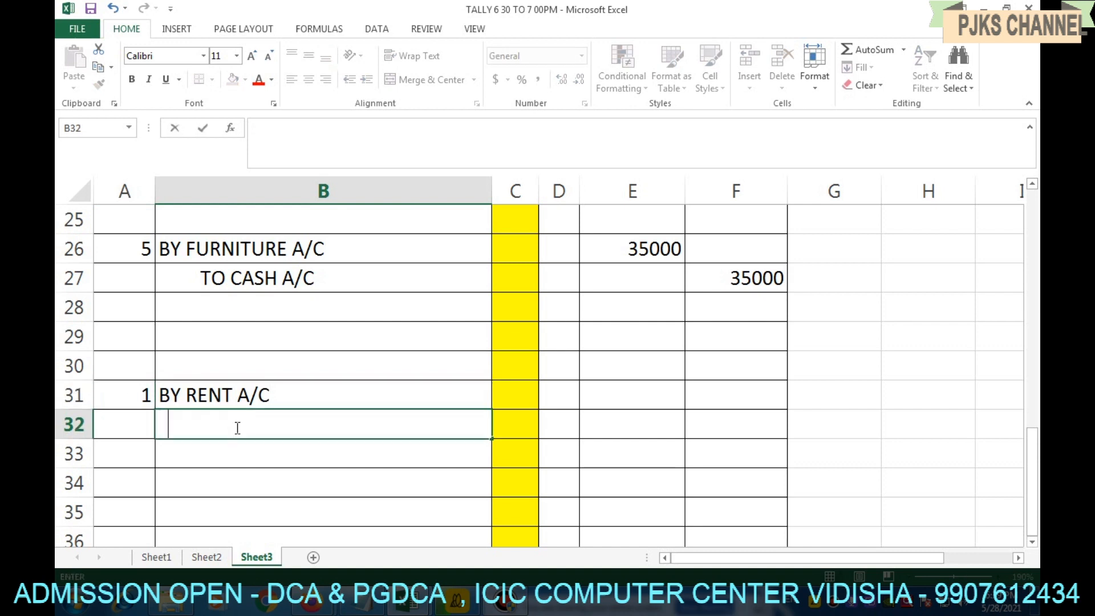
type("TO BANK A/C")
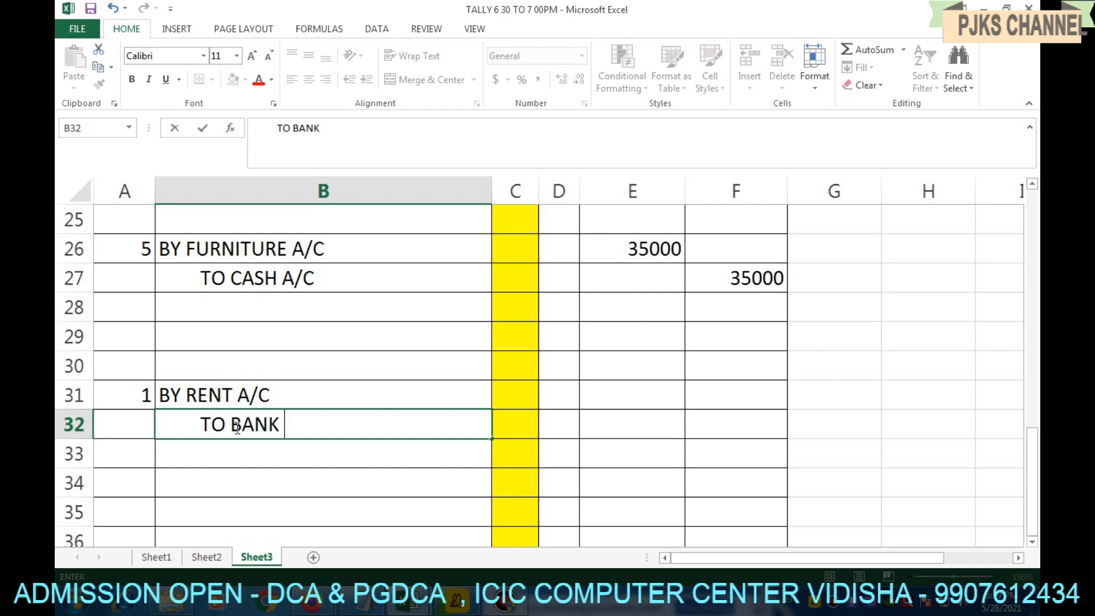
- Enter 3000 as the debit in E31 and the credit in F32, then view Sheet2's questions
left_click(651, 387)
type("3000")
key("Tab")
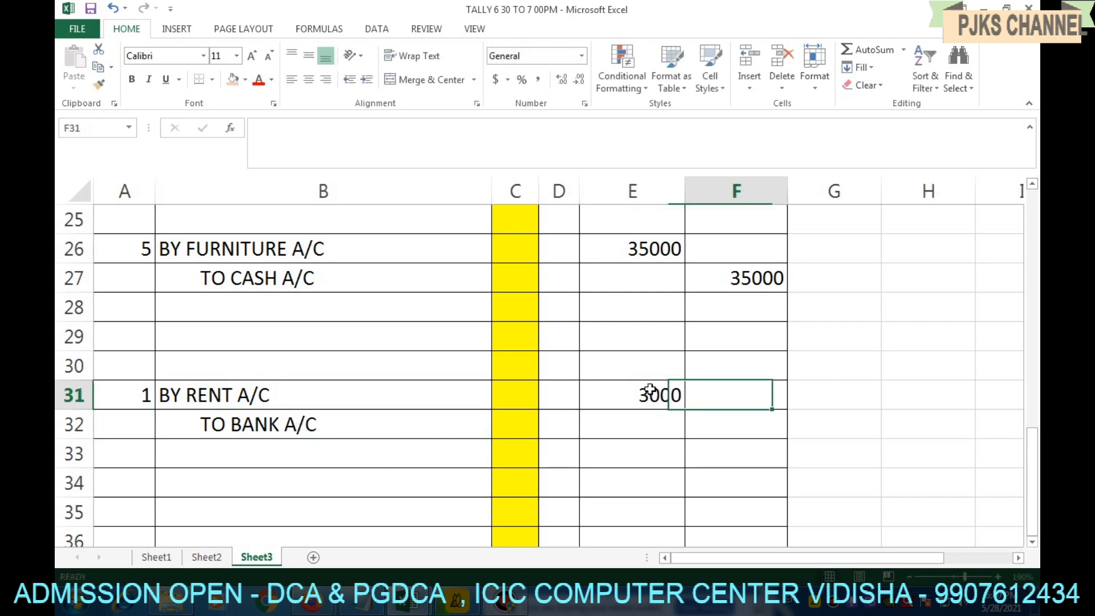
key("Down")
type("3000")
key("Return")
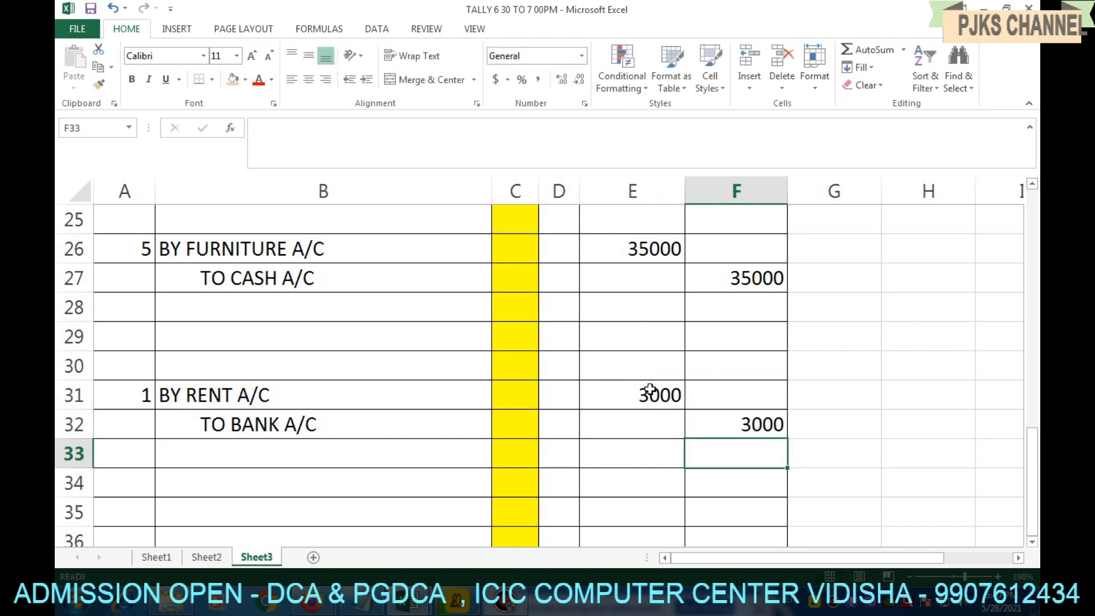
left_click(224, 557)
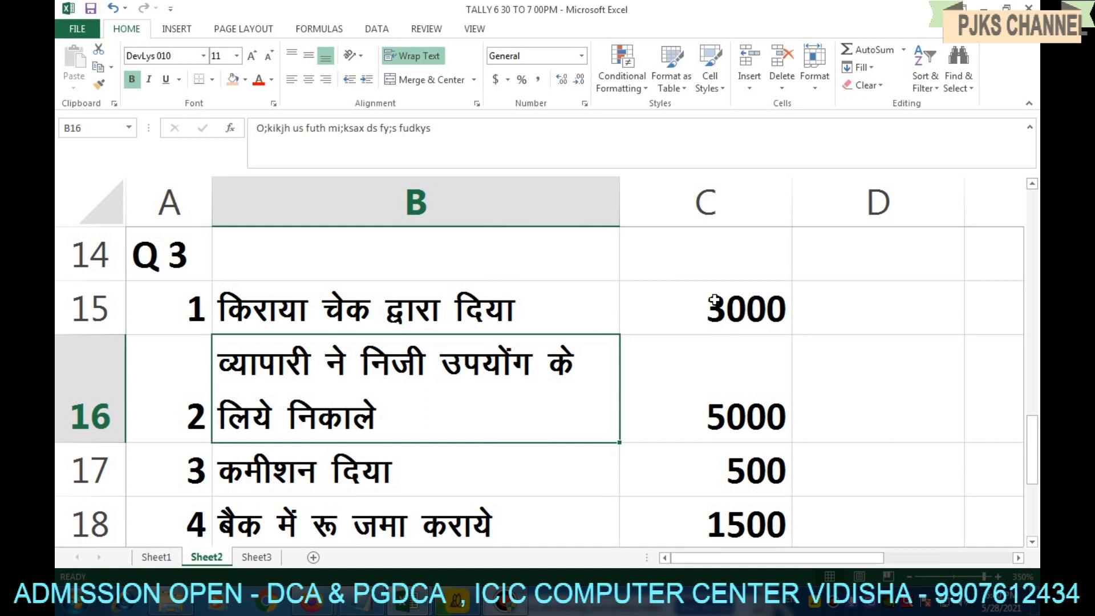
- Select all of Sheet3 and make its journal entries bold
left_click(260, 557)
left_click(349, 463)
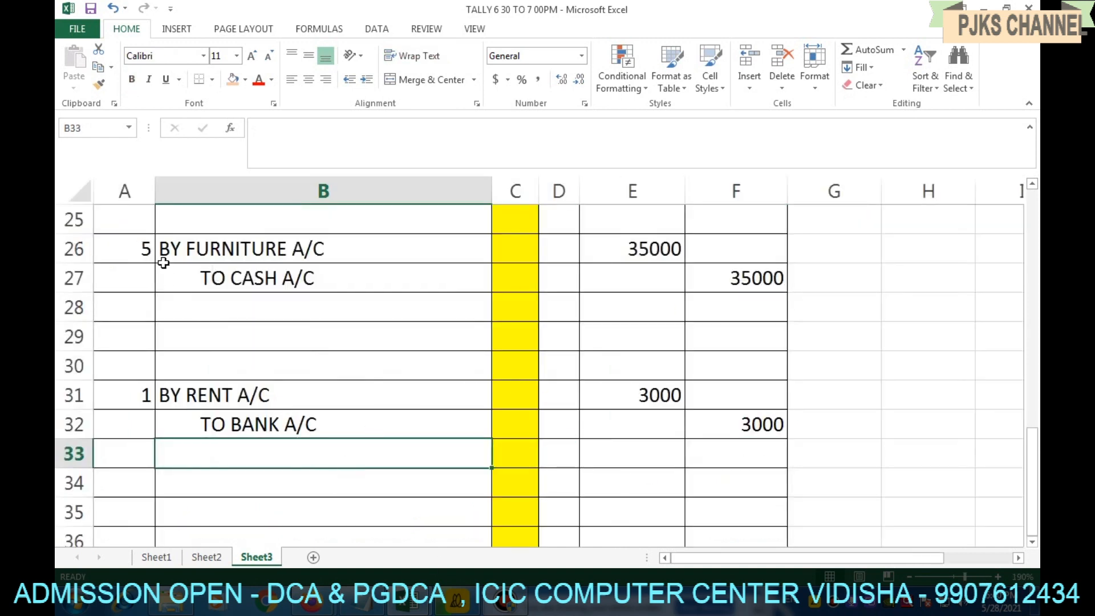
left_click(80, 191)
left_click(132, 79)
left_click(312, 337)
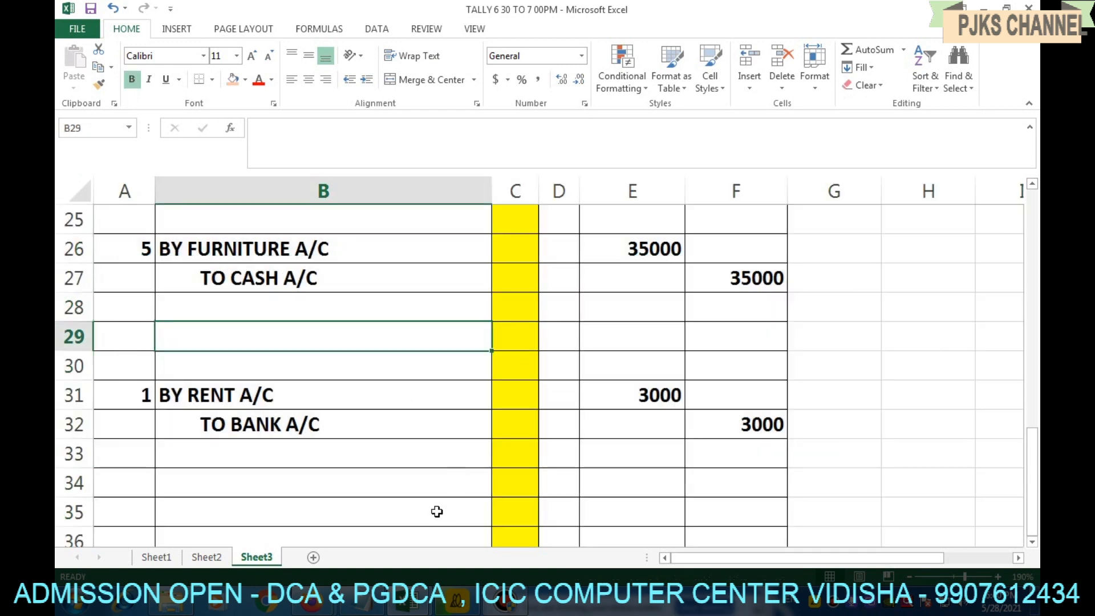
- On Sheet2, top-align the item number 2 in A16 and review its 5000 withdrawal row
left_click(212, 557)
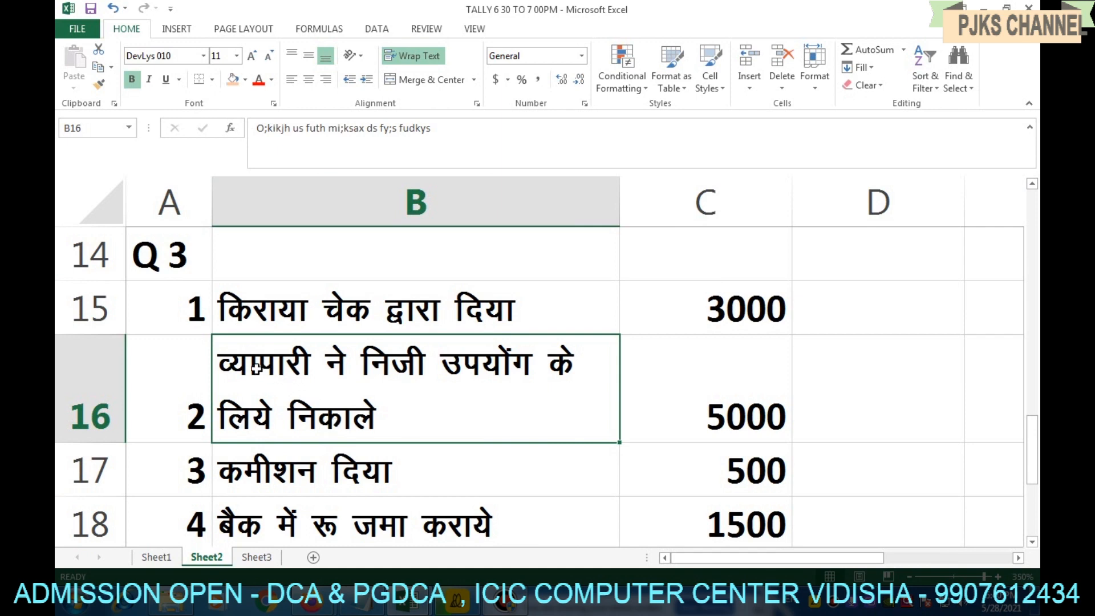
left_click(193, 383)
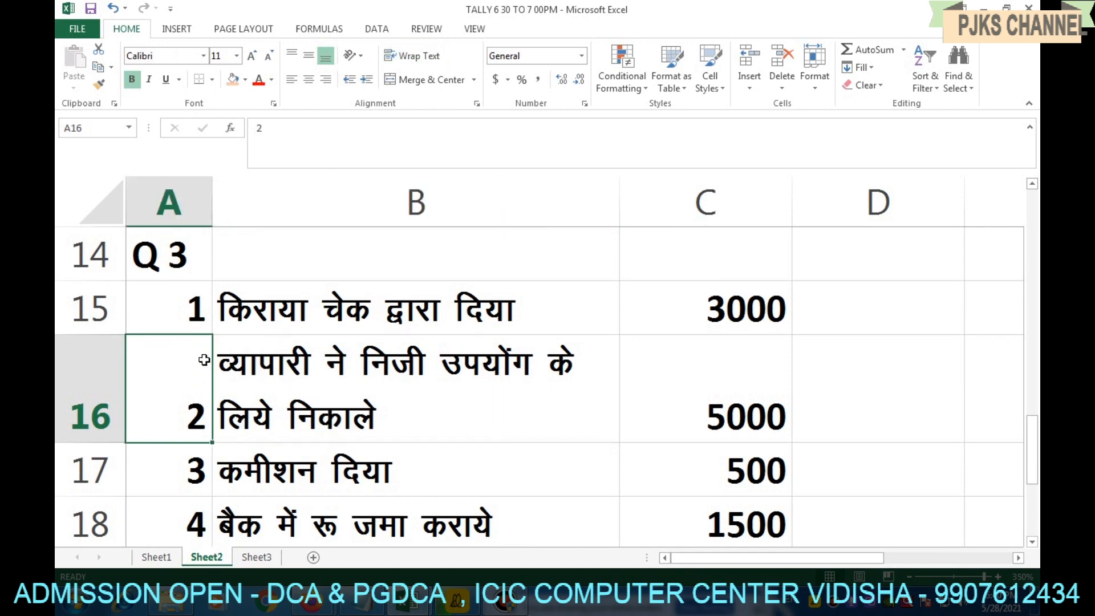
left_click(291, 55)
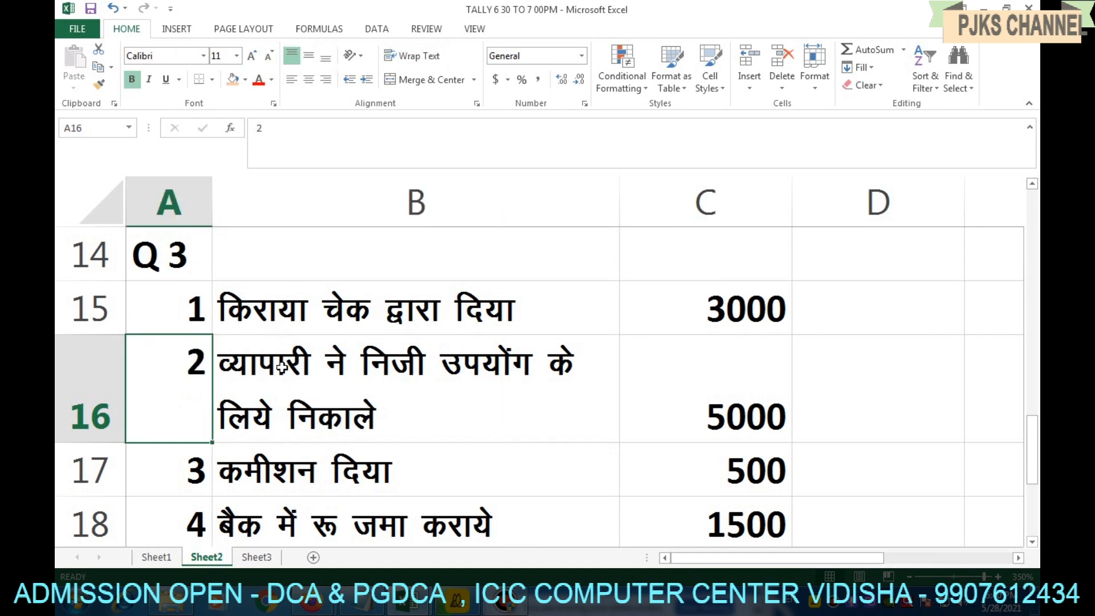
left_click(397, 373)
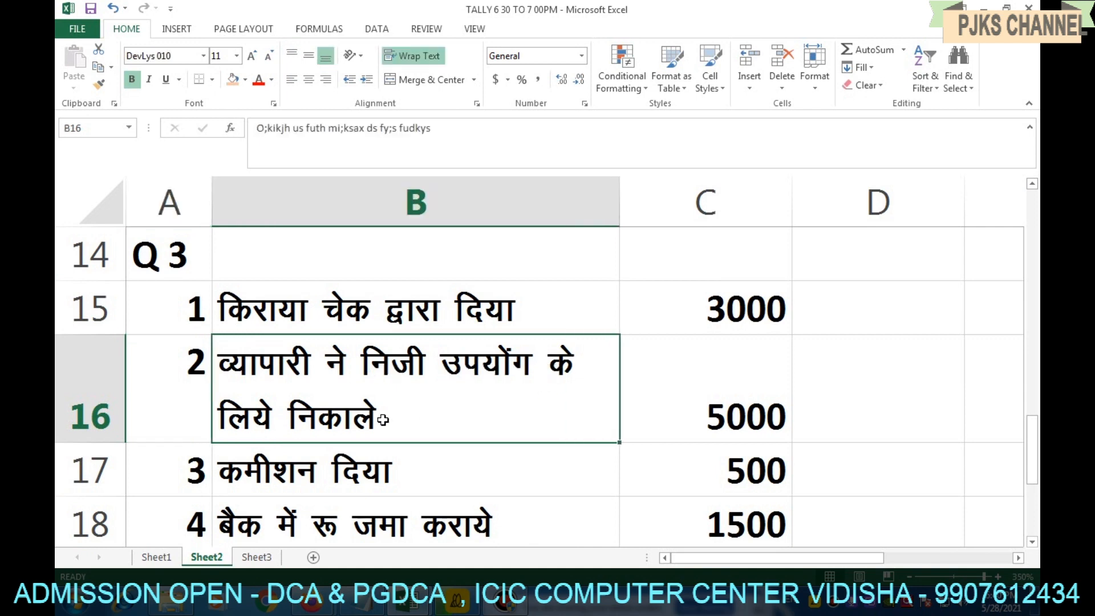
left_click(684, 415)
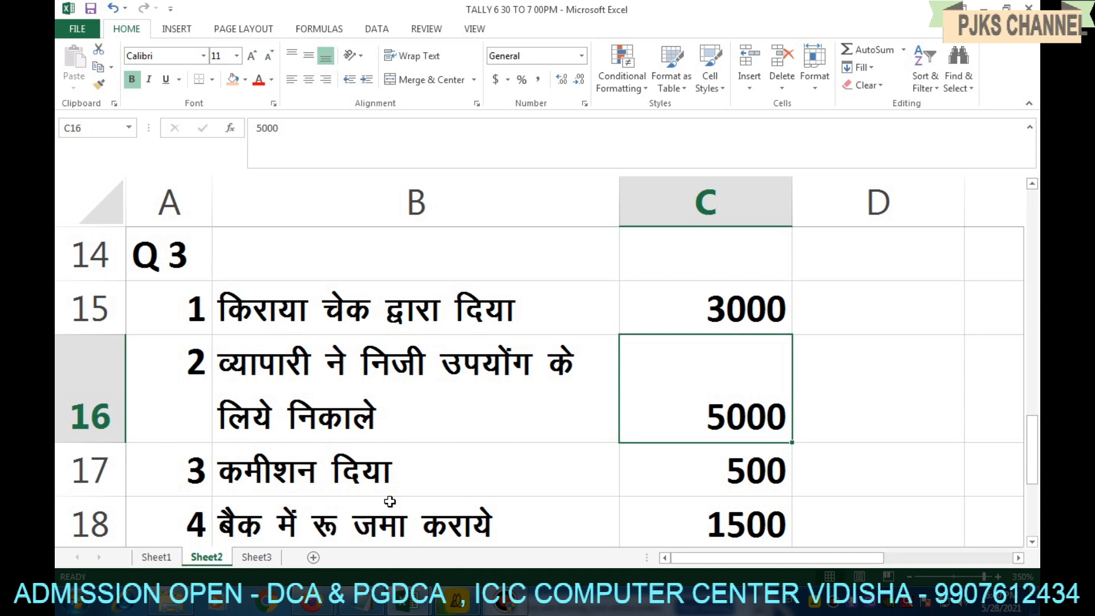
- On Sheet3, enter BY DRAWING A/C in B34 and copy TO CASH A/C from B27 into B35
left_click(262, 557)
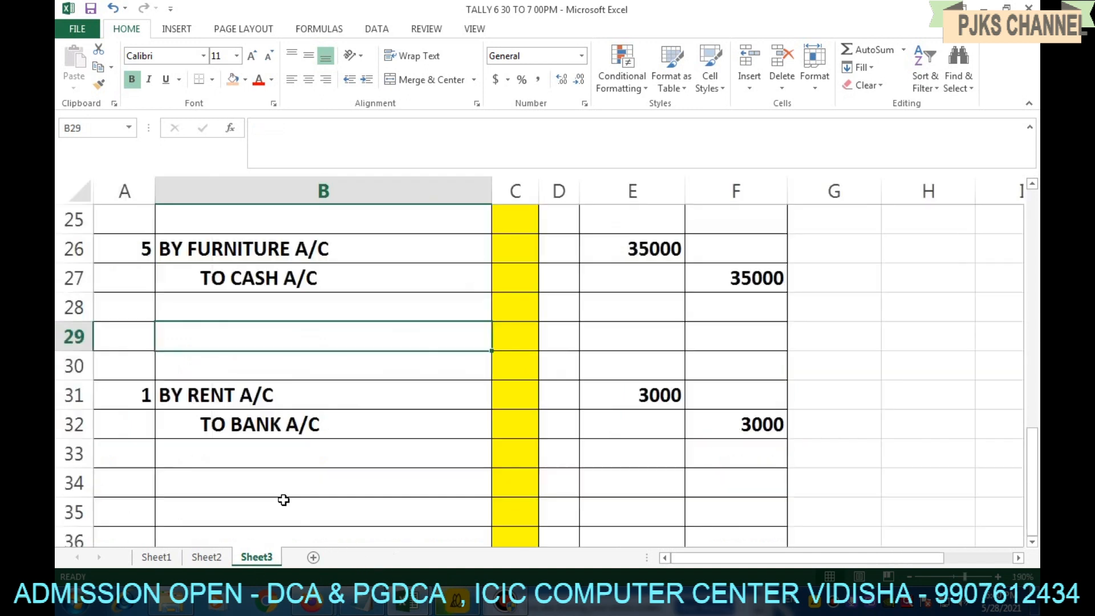
left_click(229, 462)
left_click(229, 476)
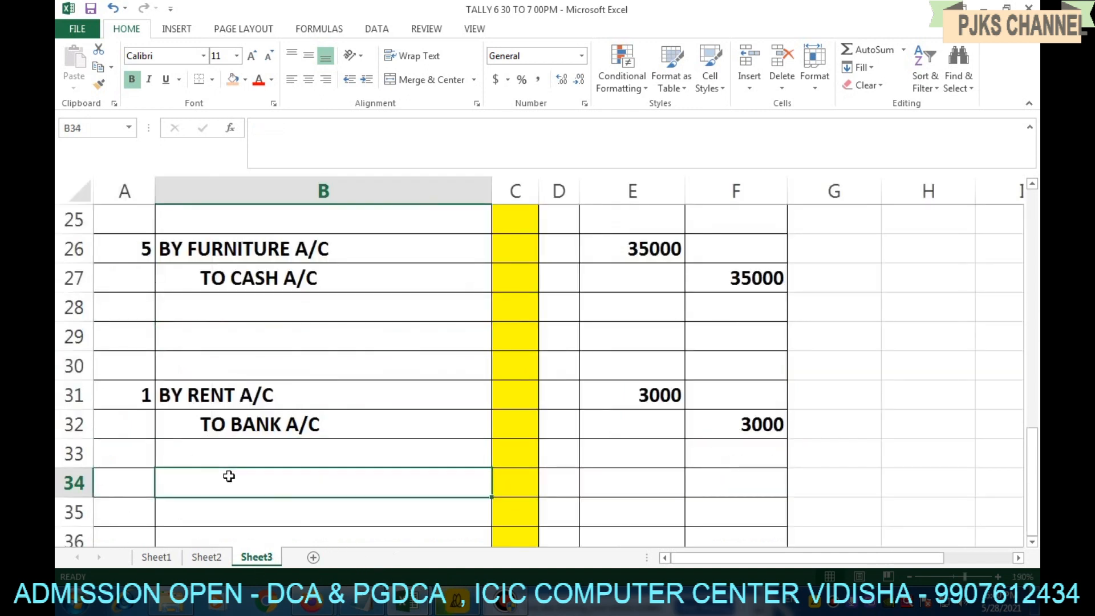
type("B")
type("DRAWING A/C")
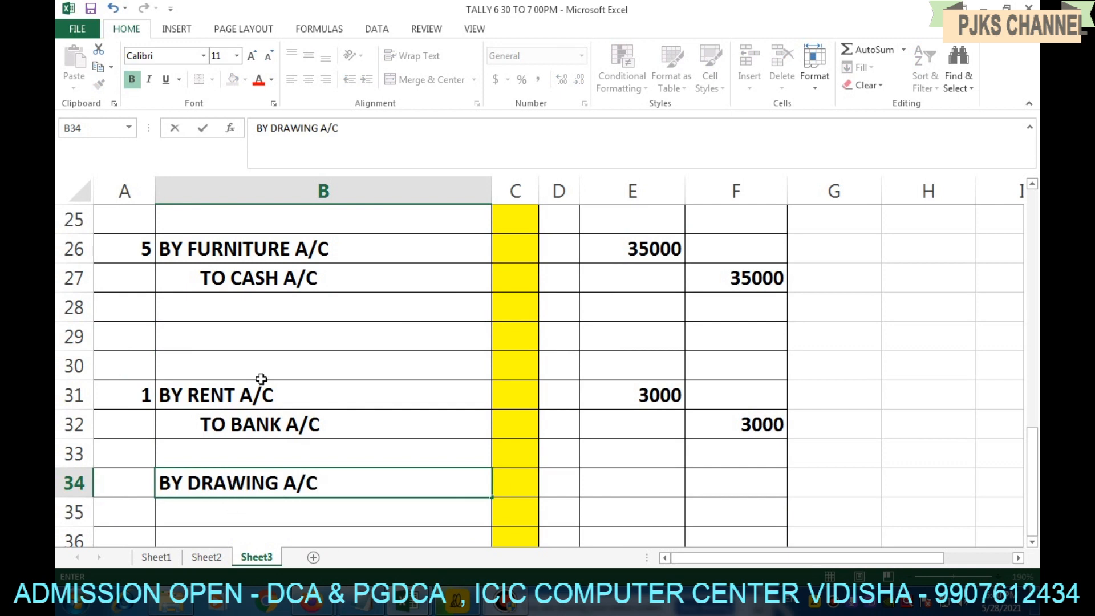
key("Up")
left_click(273, 296)
left_click(272, 277)
key("ctrl+c")
left_click(303, 507)
key("ctrl+v")
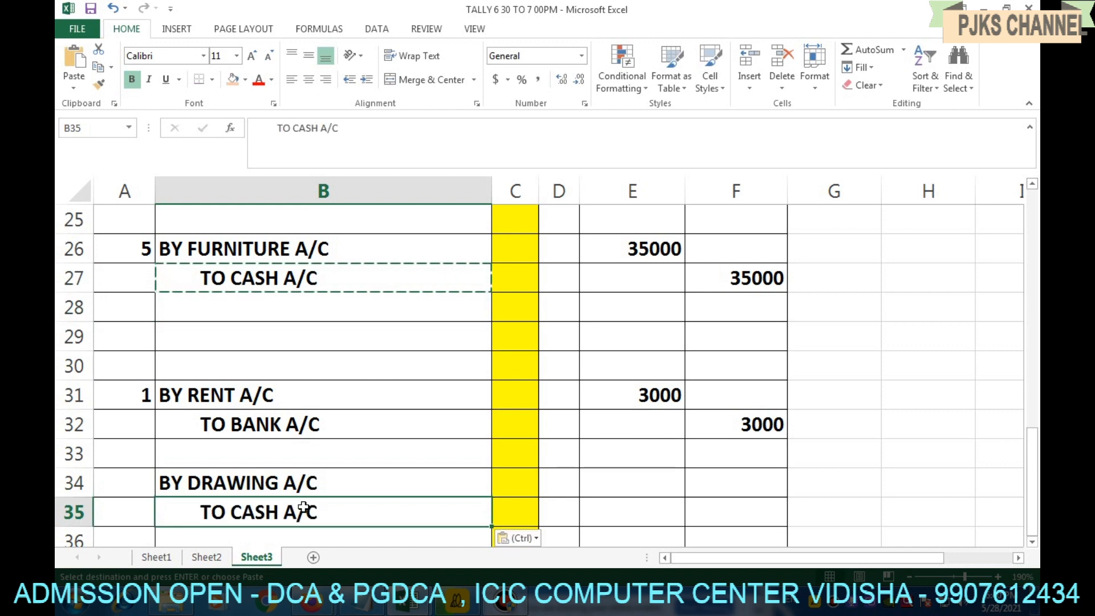
- Enter 5000 as the debit in E34 and credit in F35, number the entry 2, and view Sheet2
left_click(621, 486)
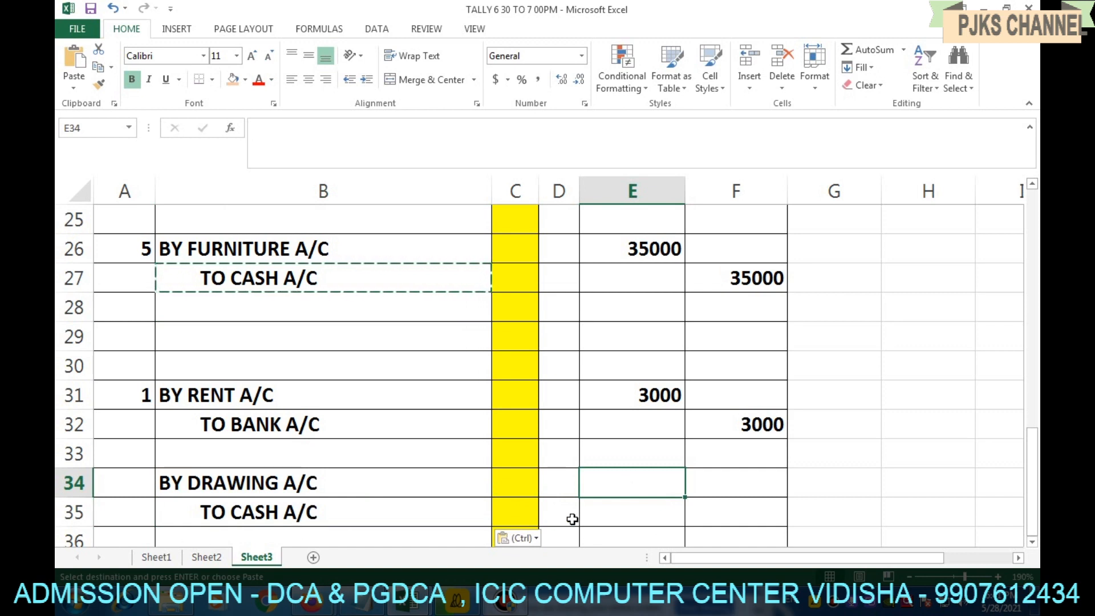
type("5000")
key("Return")
key("Right")
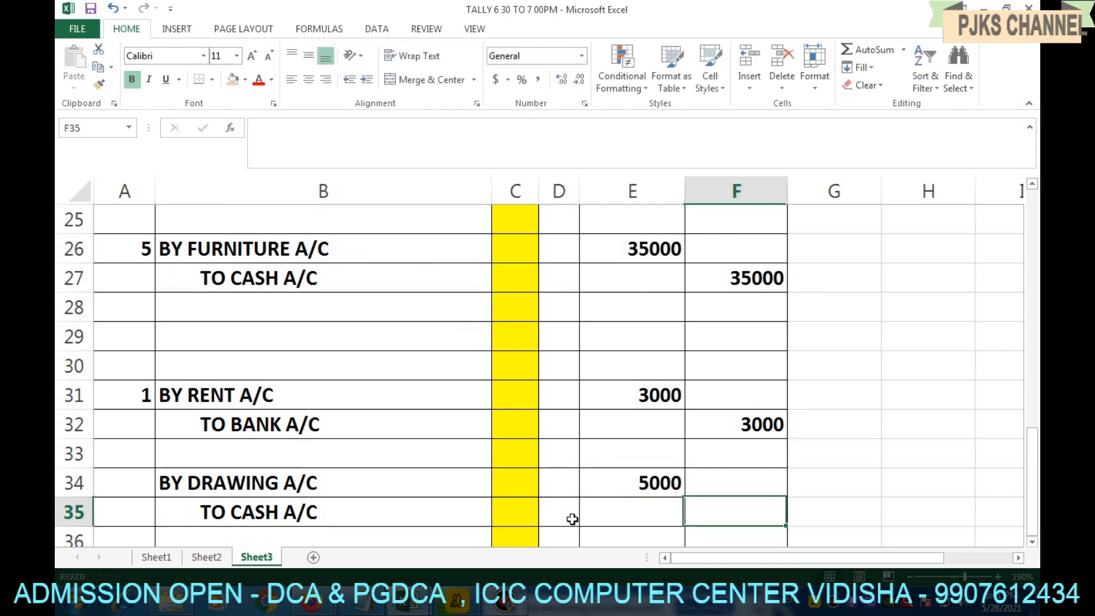
type("5000")
key("Return")
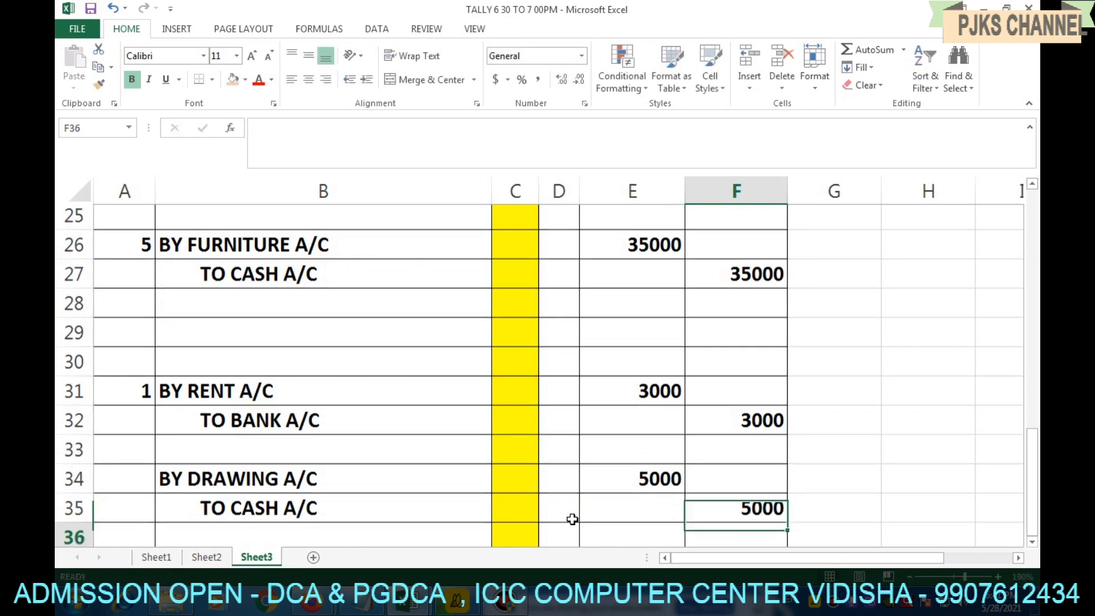
left_click(113, 457)
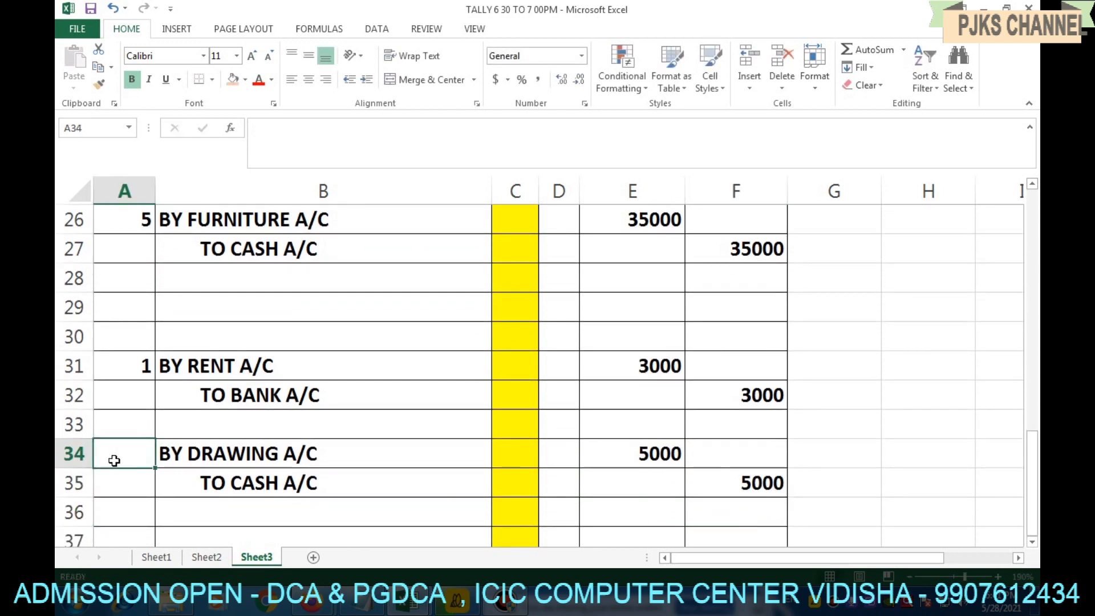
type("2")
key("Return")
left_click(207, 557)
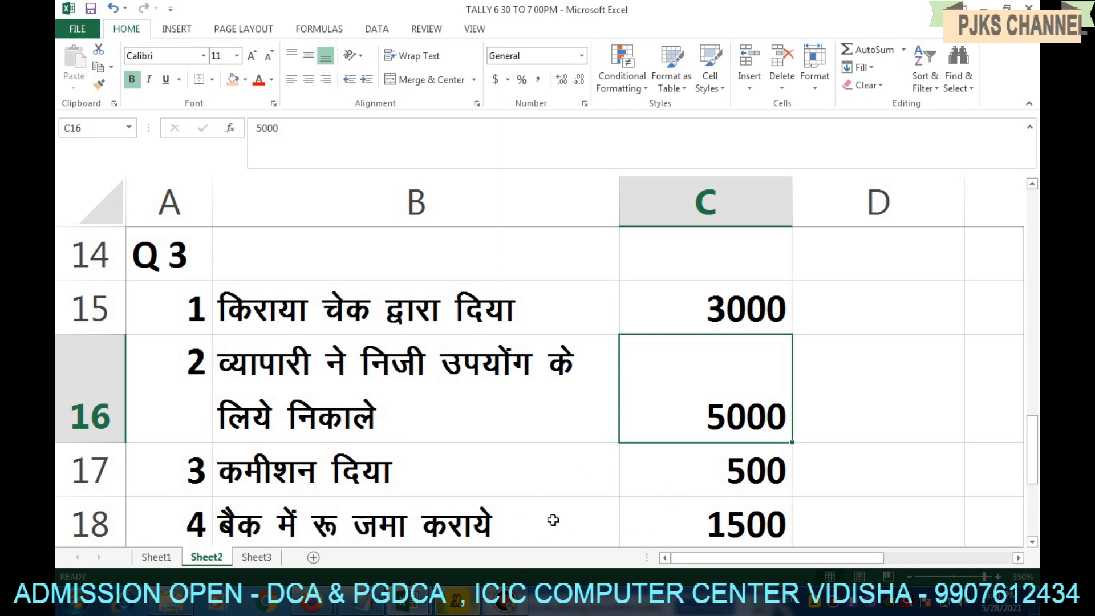
- On Sheet3, add BY COMMISSION A/C in B37 with TO CASH A/C pasted into B38
left_click(255, 557)
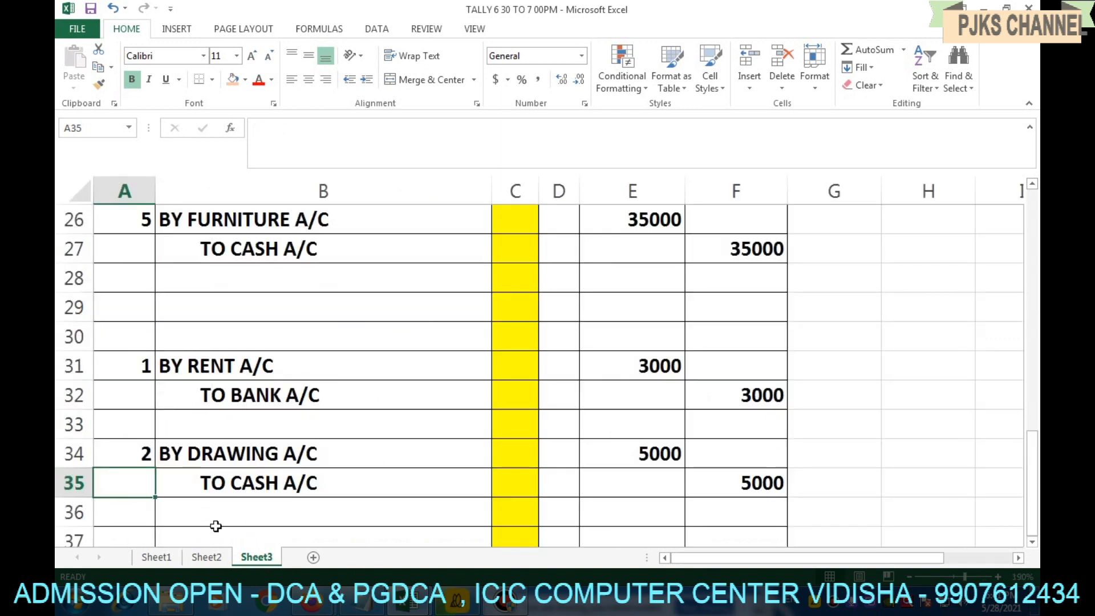
scroll(216, 526, "down", 1)
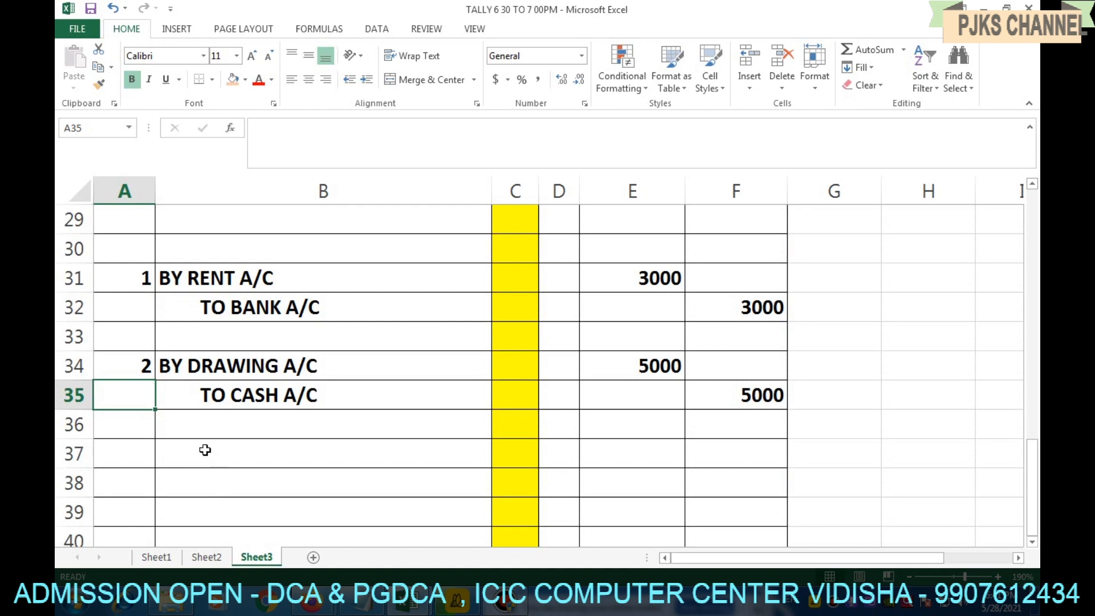
left_click(251, 456)
type("BY")
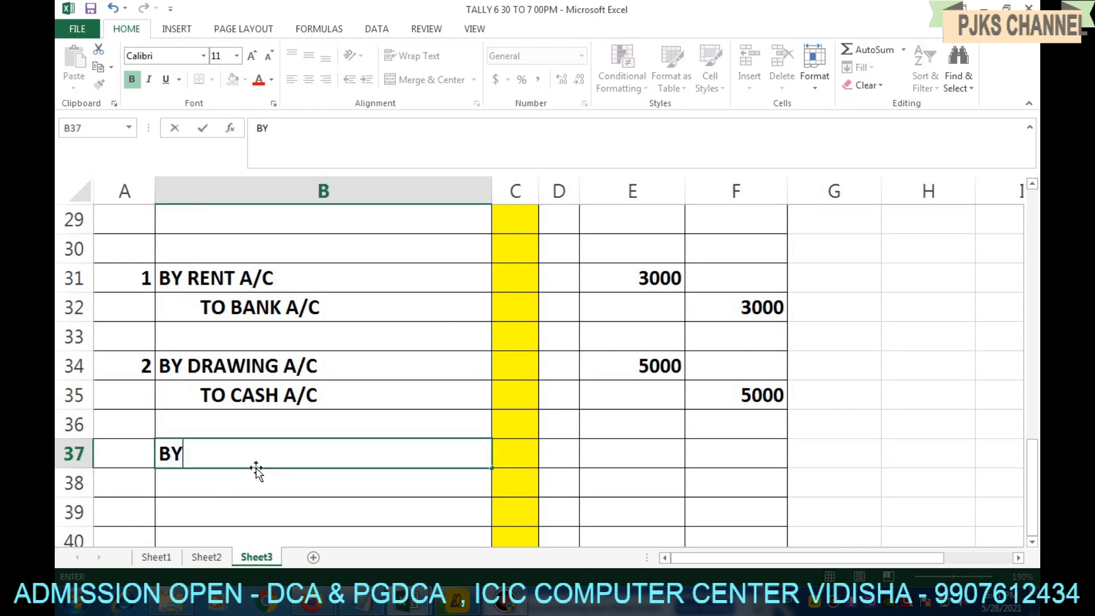
type(" COMM")
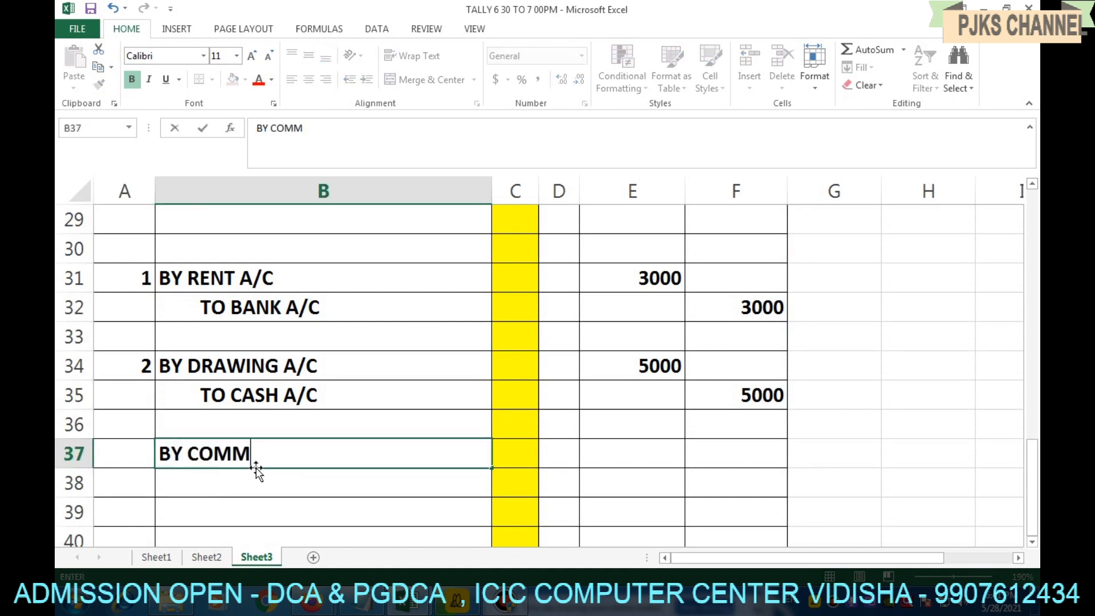
type("ISSION A/C")
left_click(291, 408)
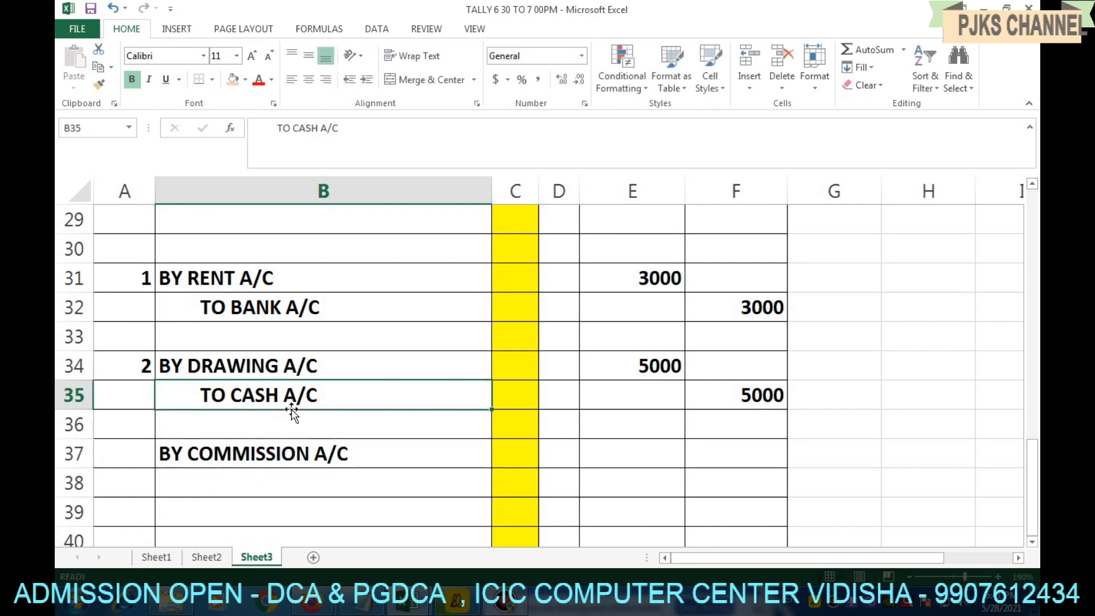
key("ctrl+c")
left_click(297, 479)
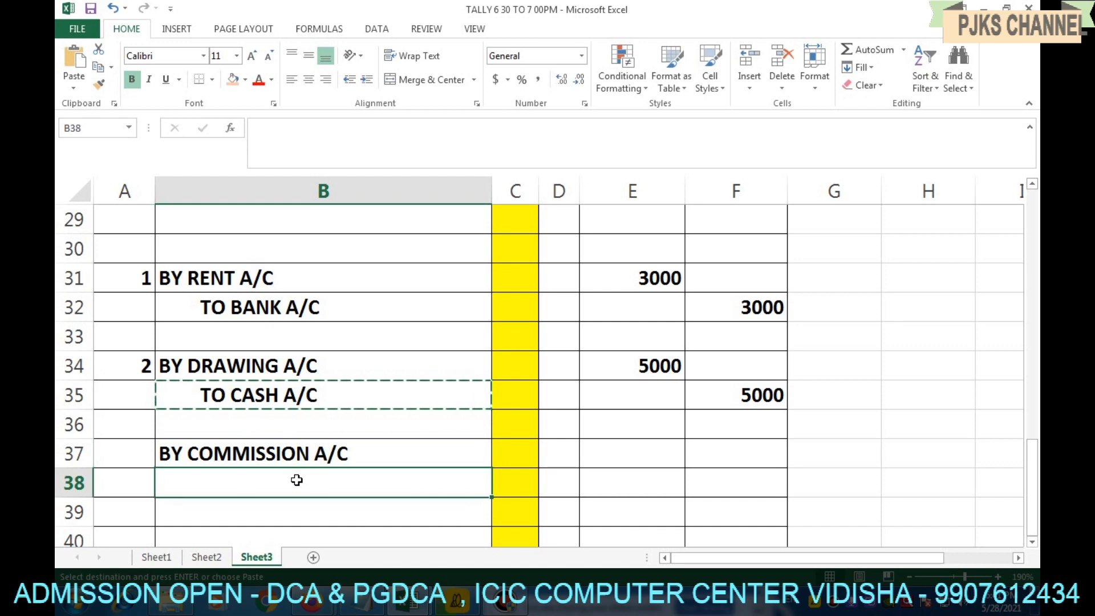
key("ctrl+v")
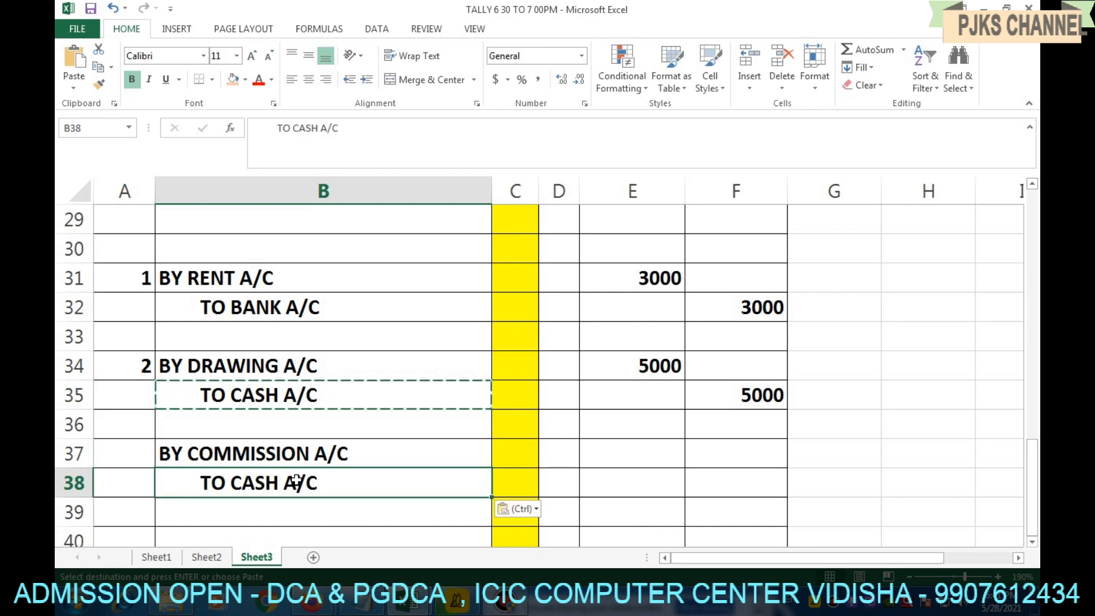
left_click(379, 517)
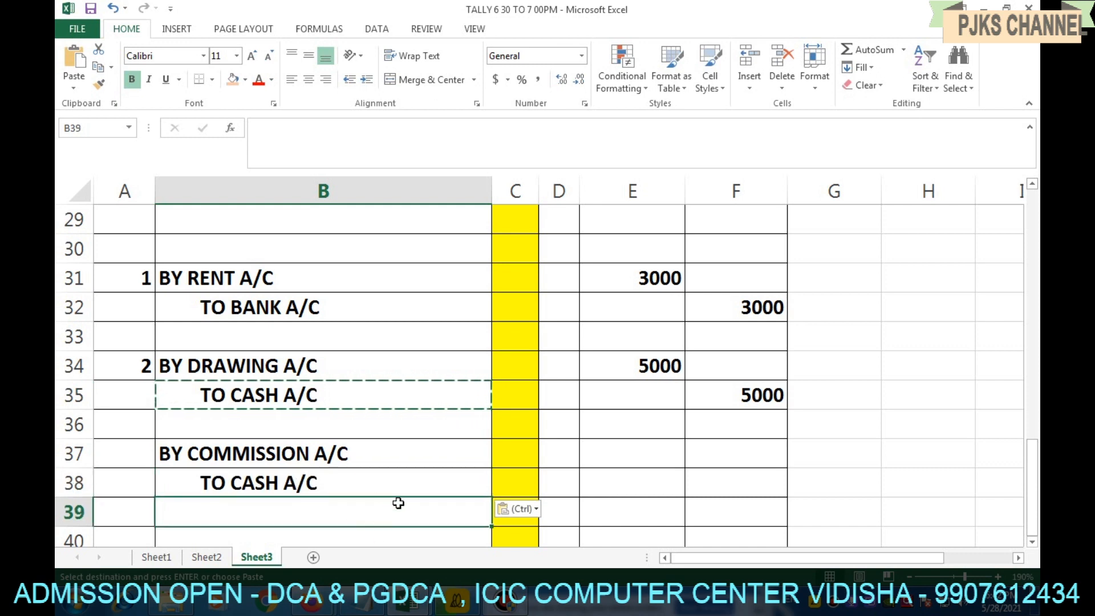
- Enter 500 as the debit in E37 and credit in F38, number the entry 3, and view Sheet2
left_click(612, 451)
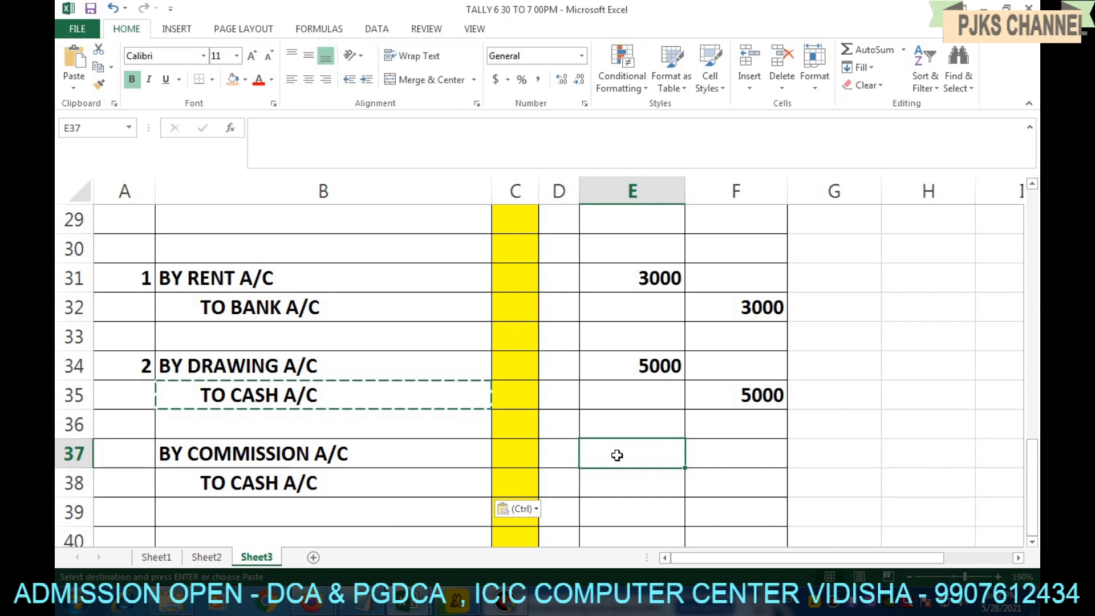
type("500")
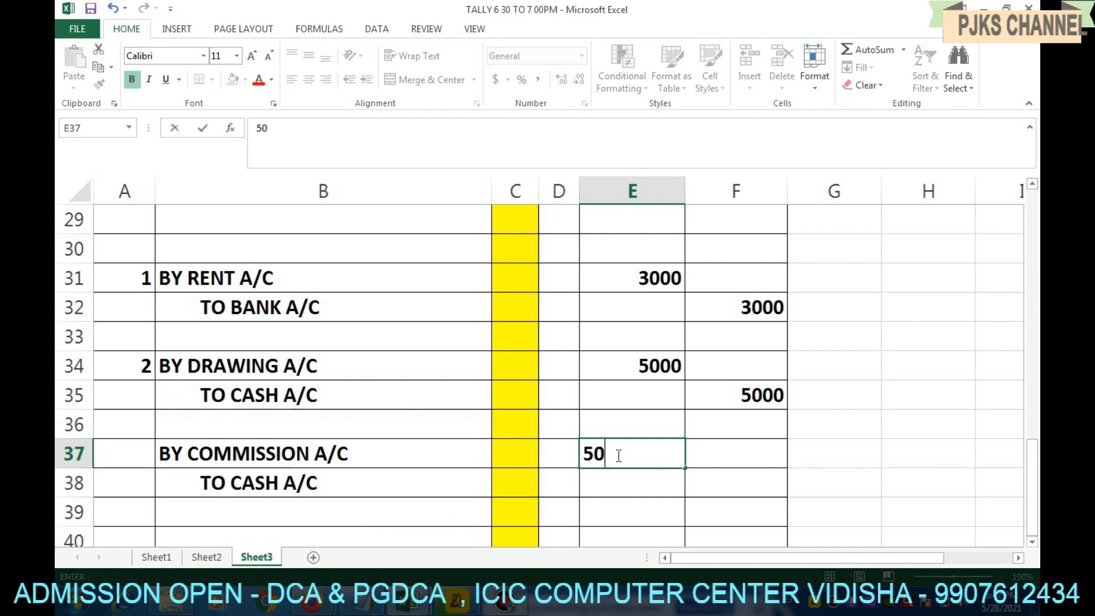
key("Return")
key("Right")
type("500")
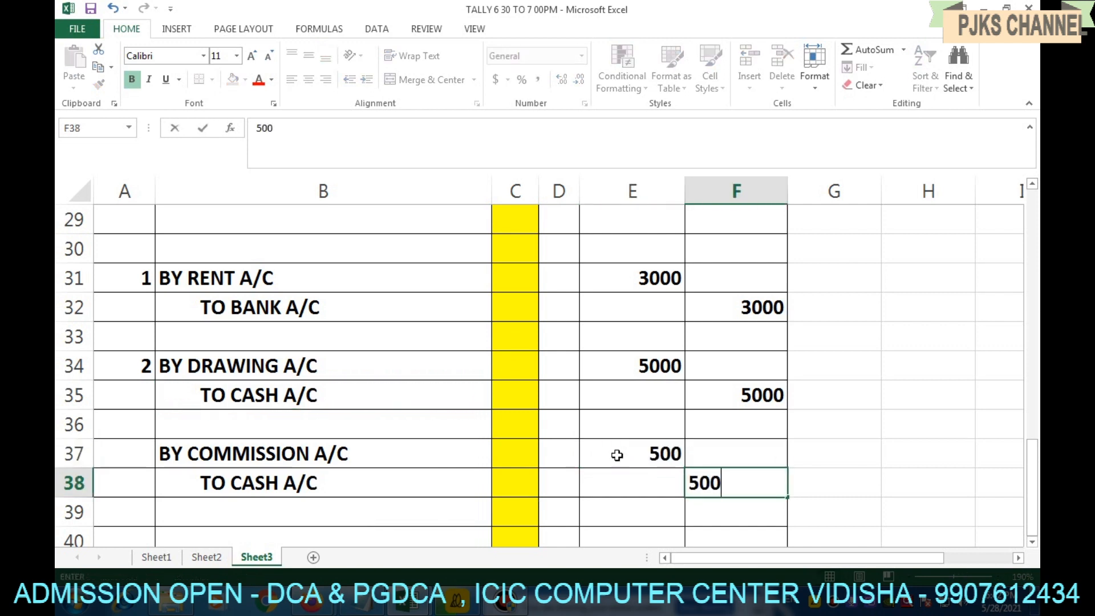
key("Return")
left_click(123, 455)
type("3")
key("Return")
left_click(210, 557)
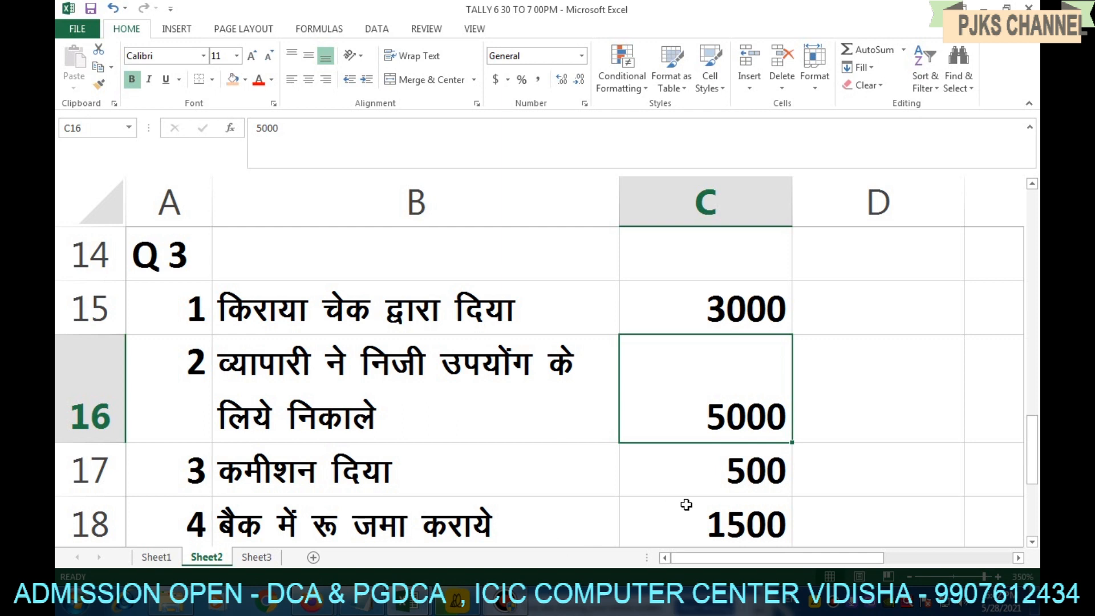
- On Sheet3, add BY BANK A/C in B40 with TO CASH A/C pasted into B41
left_click(257, 557)
scroll(254, 524, "down", 1)
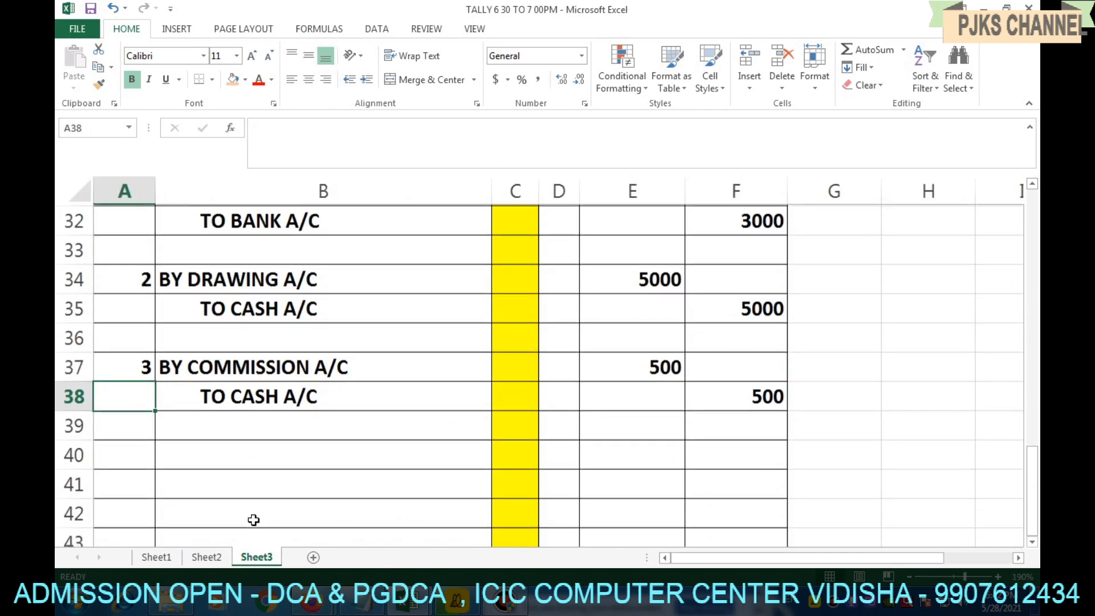
left_click(250, 450)
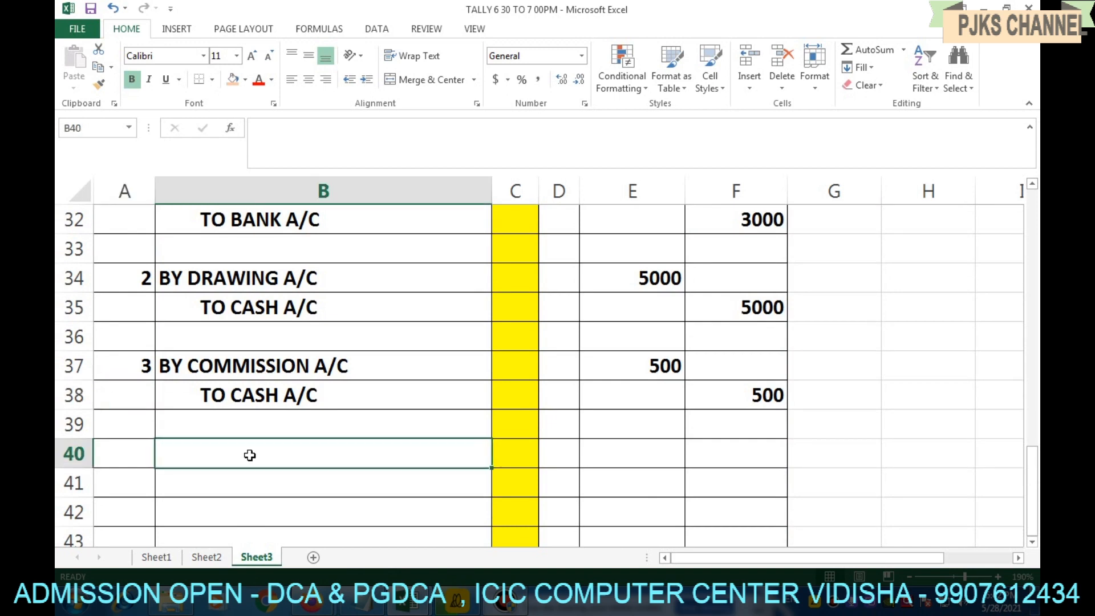
type("BY ")
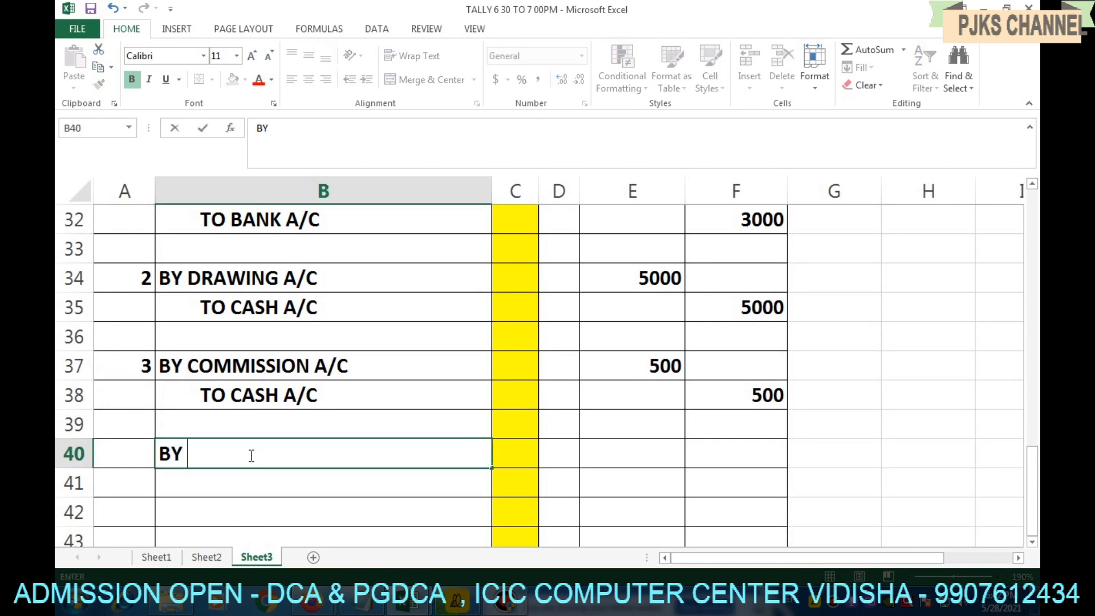
type("BANK A/C")
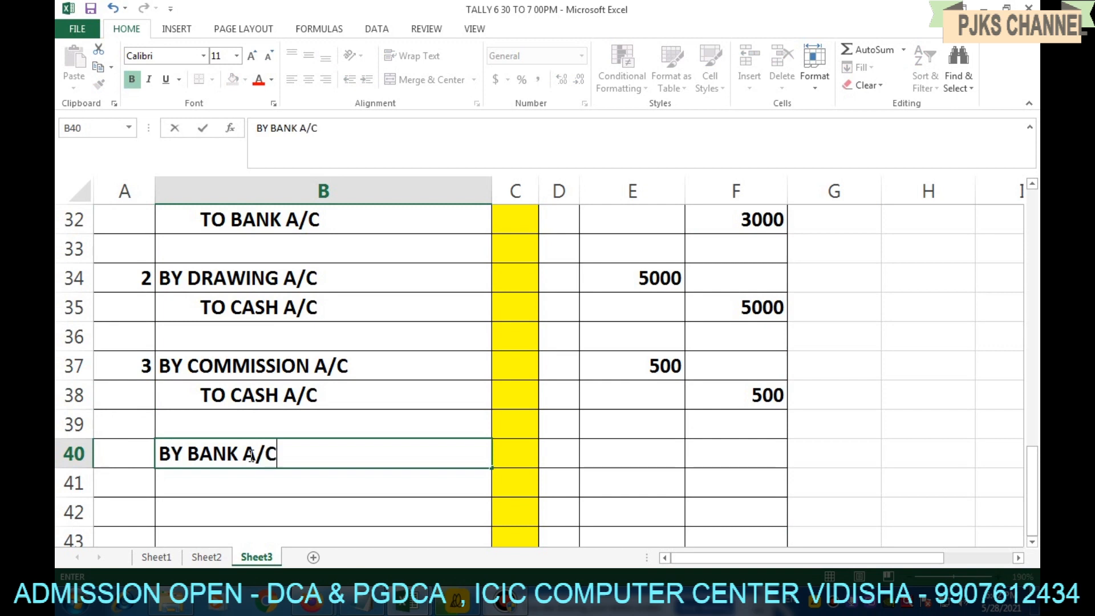
left_click(299, 395)
key("ctrl+c")
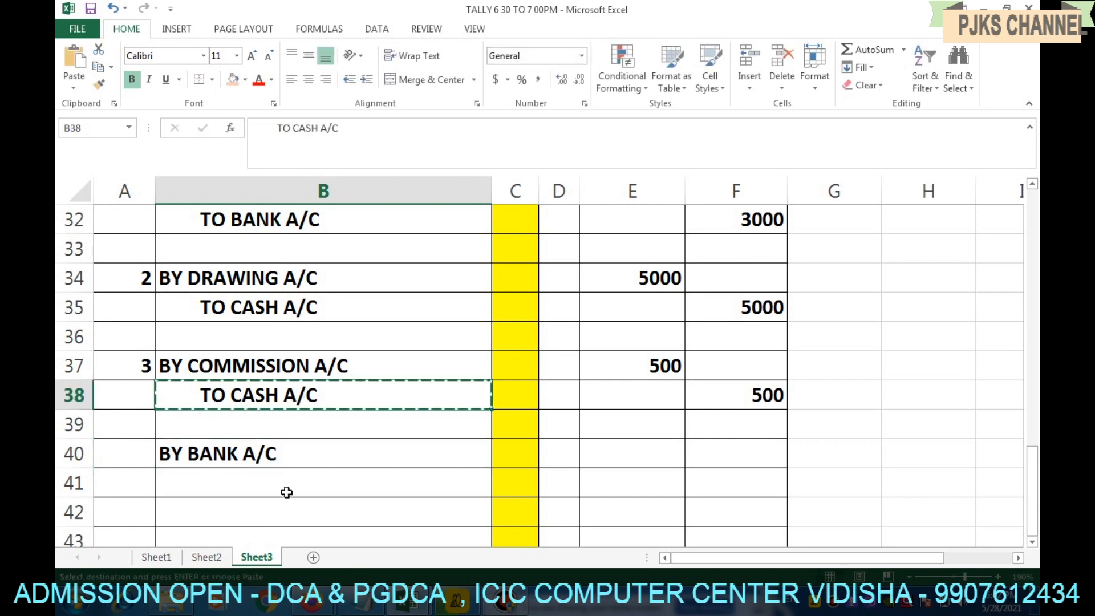
left_click(286, 488)
key("ctrl+v")
- After checking the deposit on Sheet2, enter 1500 in E40 and F41 and number the entry 4
left_click(607, 456)
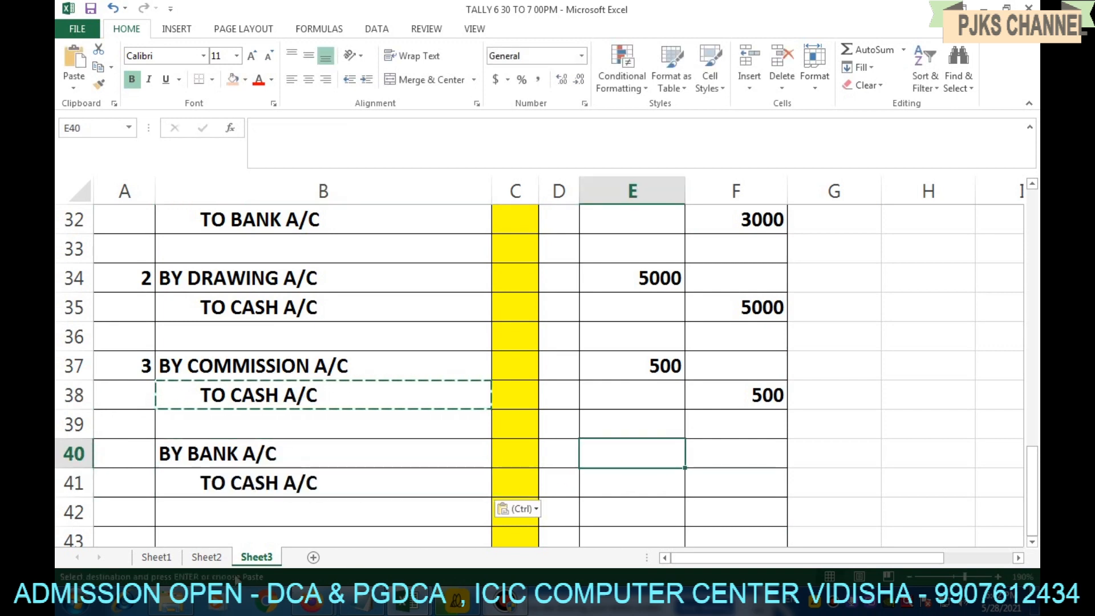
left_click(206, 557)
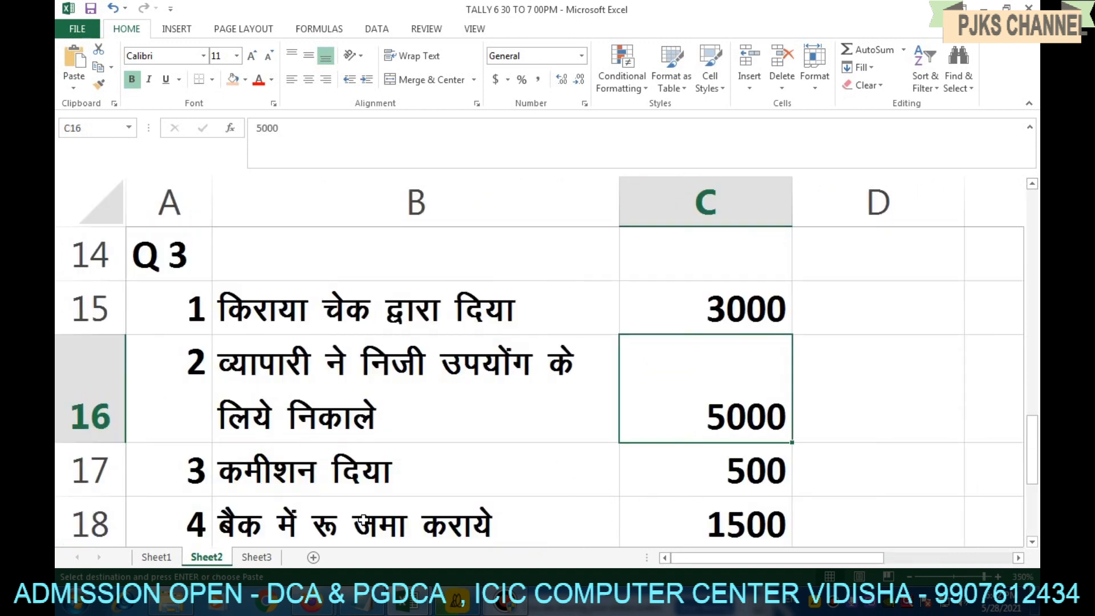
left_click(256, 558)
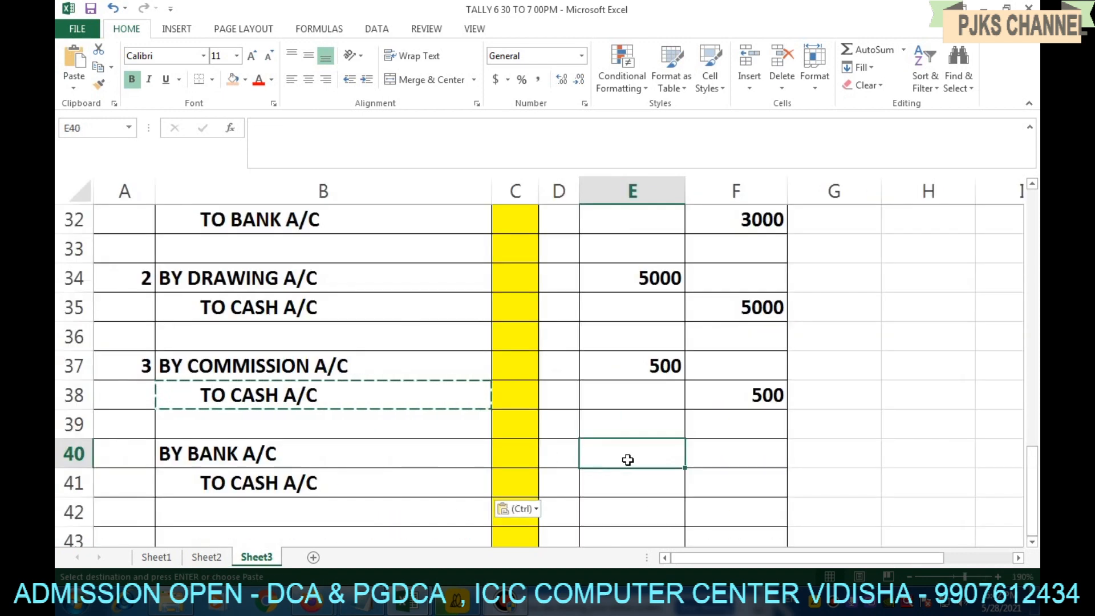
type("1500")
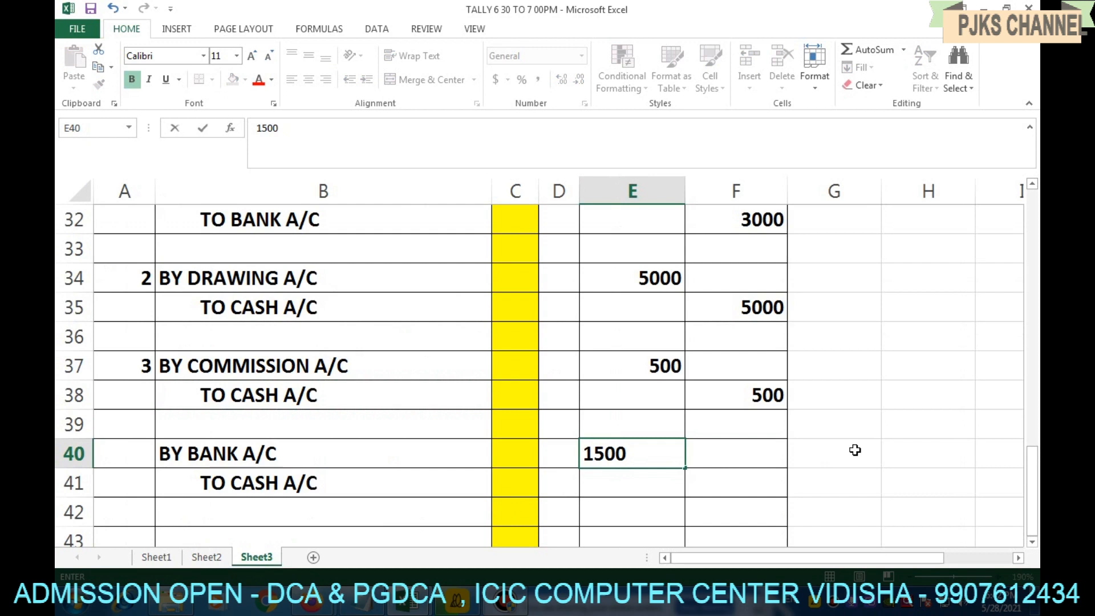
key("Return")
key("Right")
type("1500")
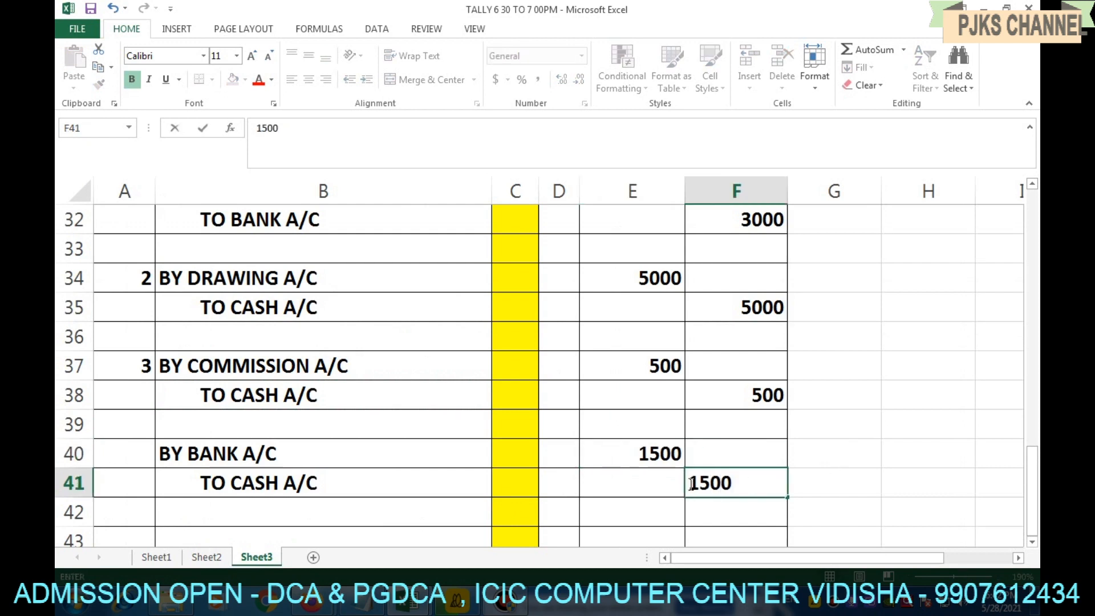
left_click(500, 479)
left_click(114, 443)
type("4")
key("Return")
scroll(100, 410, "up", 3)
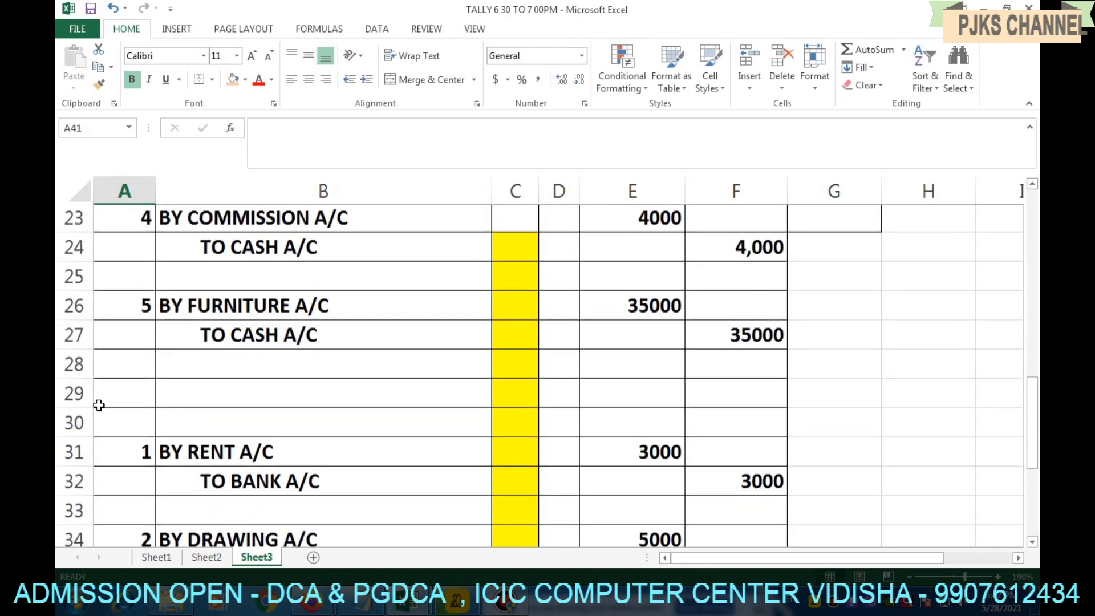
- Type the heading Q 3 in A30, then select the E31:F42 amount range to check it
left_click(115, 426)
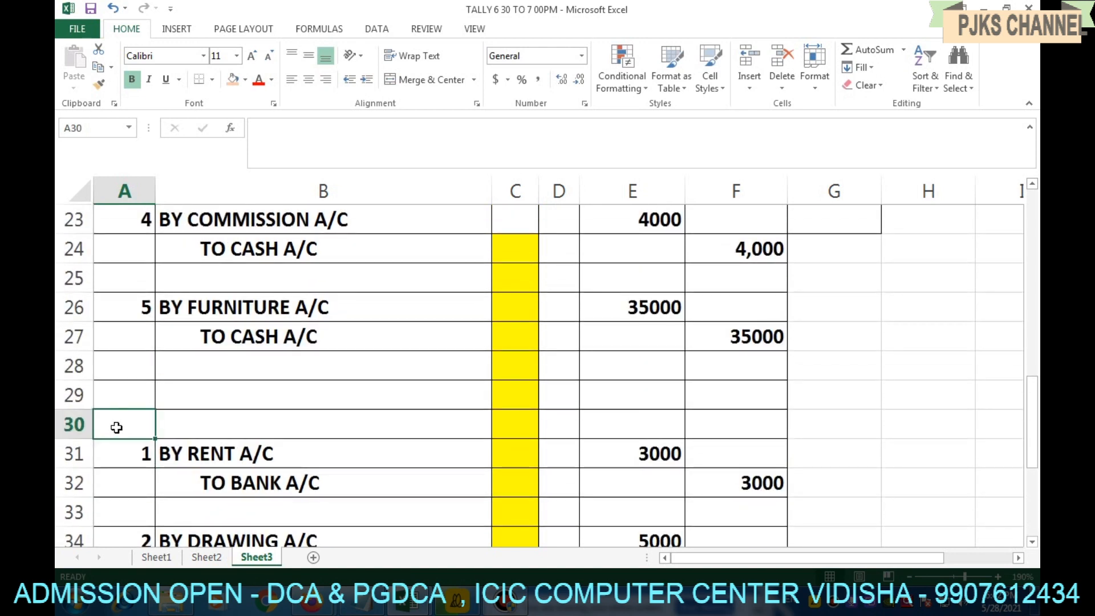
type("Q 3")
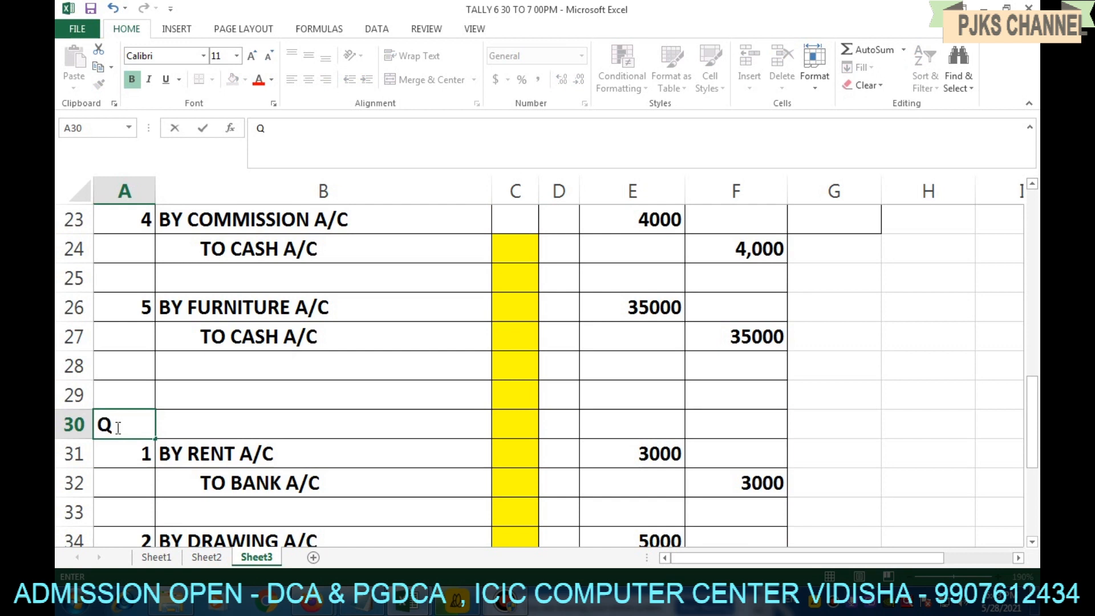
left_click(301, 463)
scroll(301, 465, "down", 3)
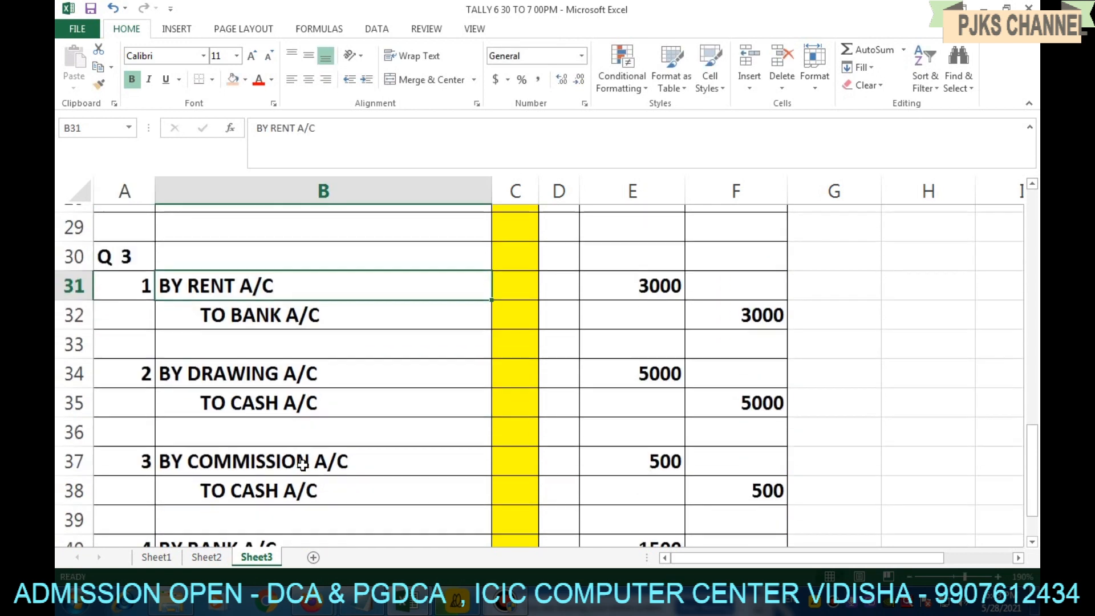
scroll(302, 465, "down", 1)
scroll(577, 442, "up", 1)
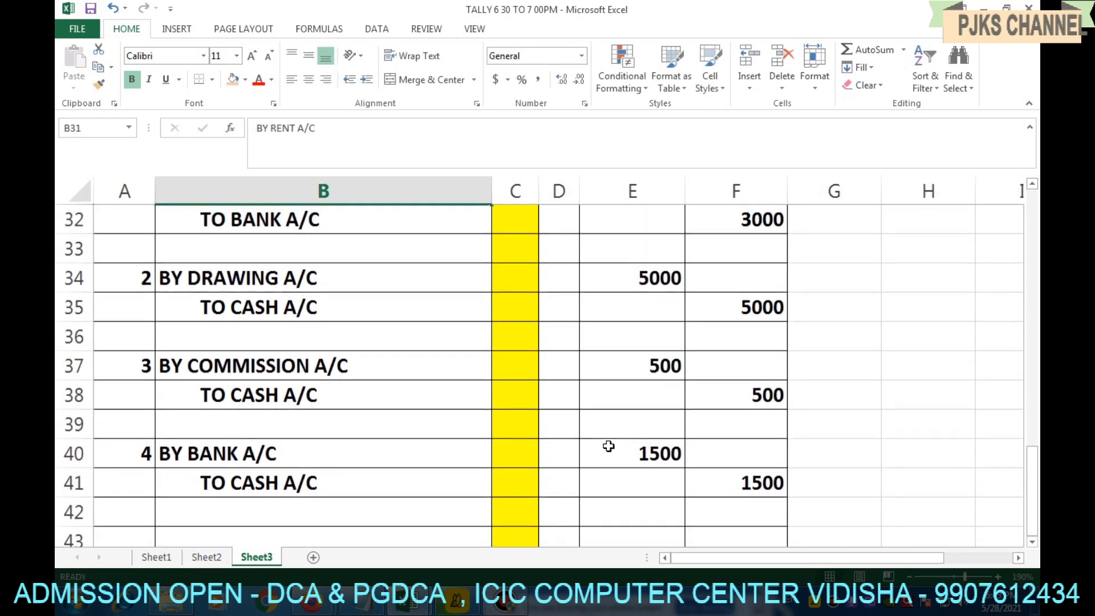
left_click(606, 445)
left_click(625, 403)
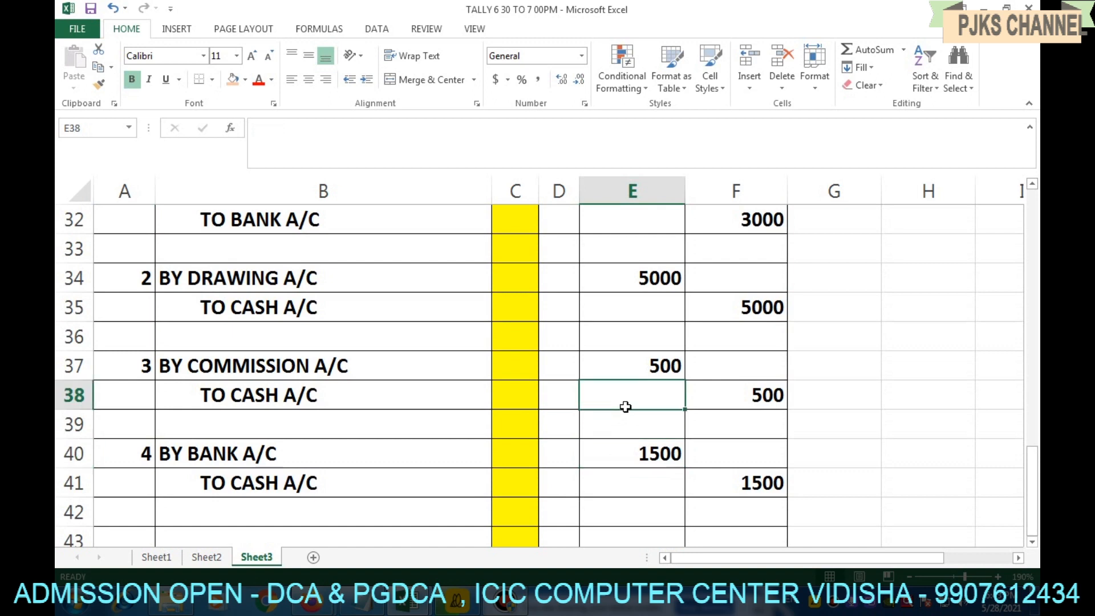
scroll(625, 403, "up", 2)
scroll(630, 395, "up", 1)
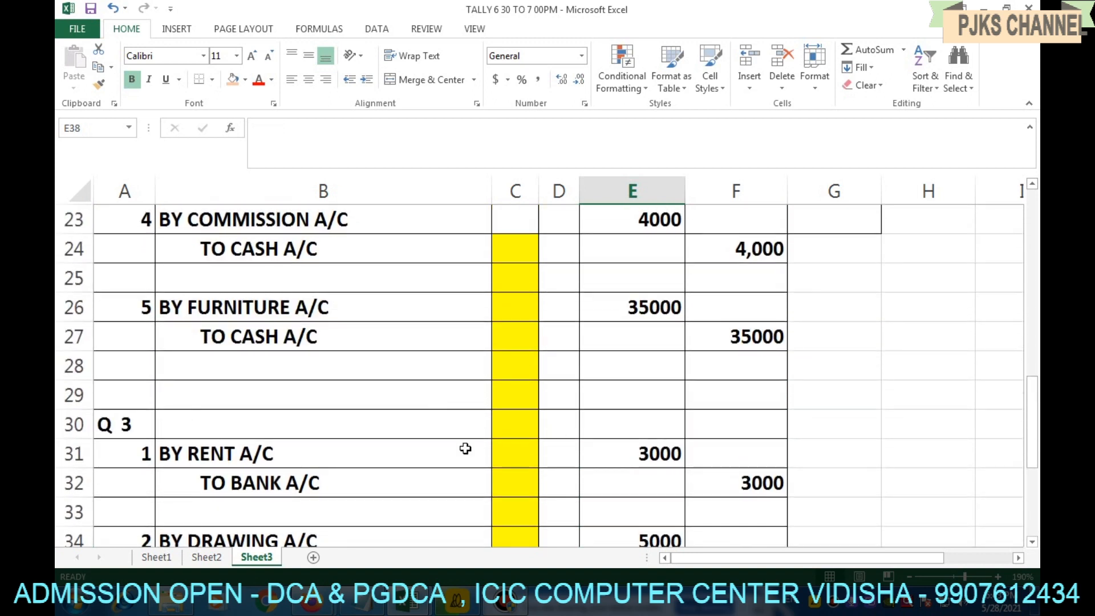
scroll(596, 473, "down", 1)
left_click_drag(635, 365, 741, 293)
- AutoSum the Q 3 debit and credit columns to 10000 each in row 42
scroll(748, 416, "up", 1)
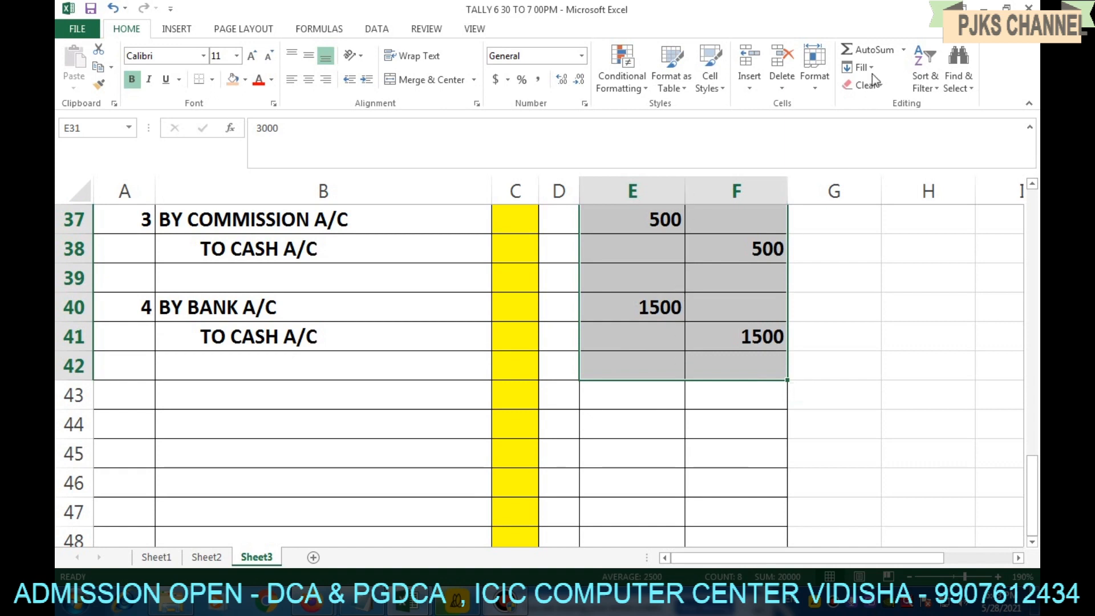
left_click(873, 50)
scroll(838, 359, "down", 1)
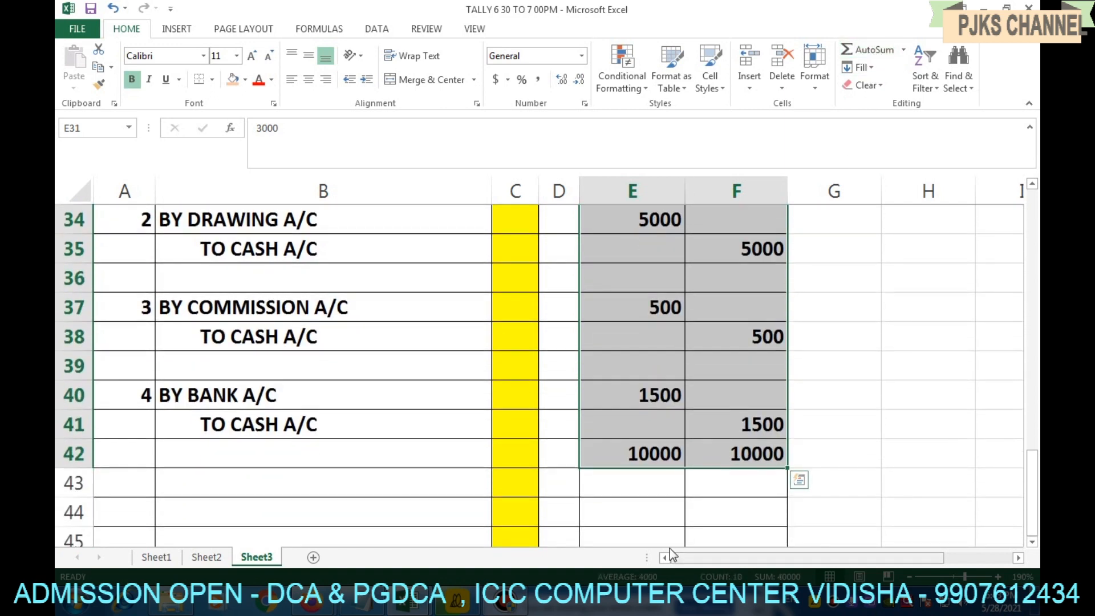
left_click(664, 539)
- Give the whole totals row 42 a peach fill
left_click(73, 453)
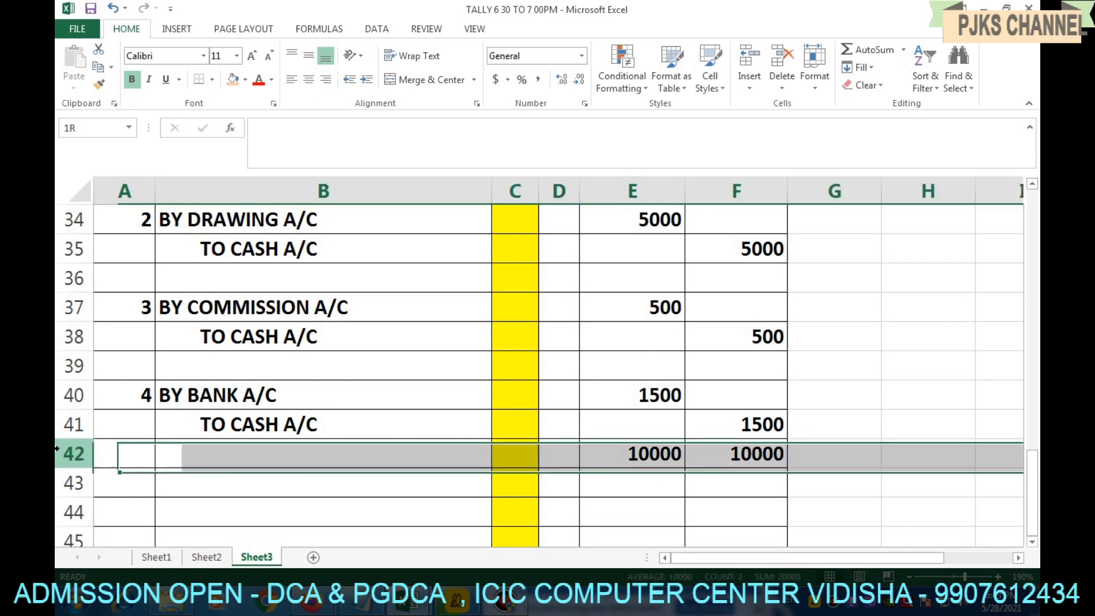
left_click(232, 79)
left_click(462, 521)
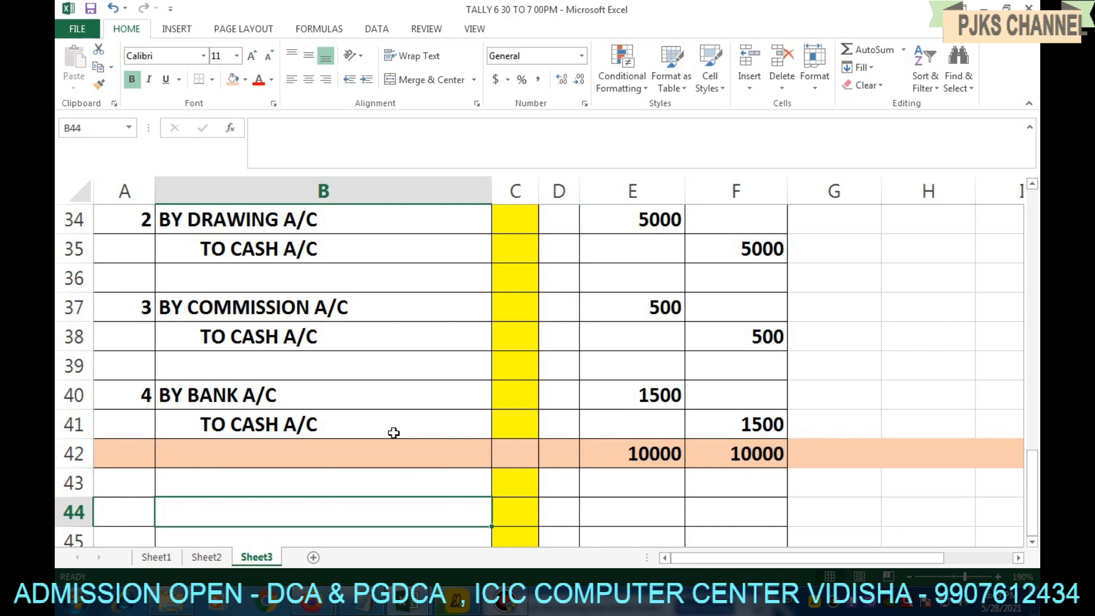
scroll(391, 375, "up", 4)
scroll(401, 366, "down", 1)
scroll(407, 368, "up", 1)
scroll(407, 368, "up", 4)
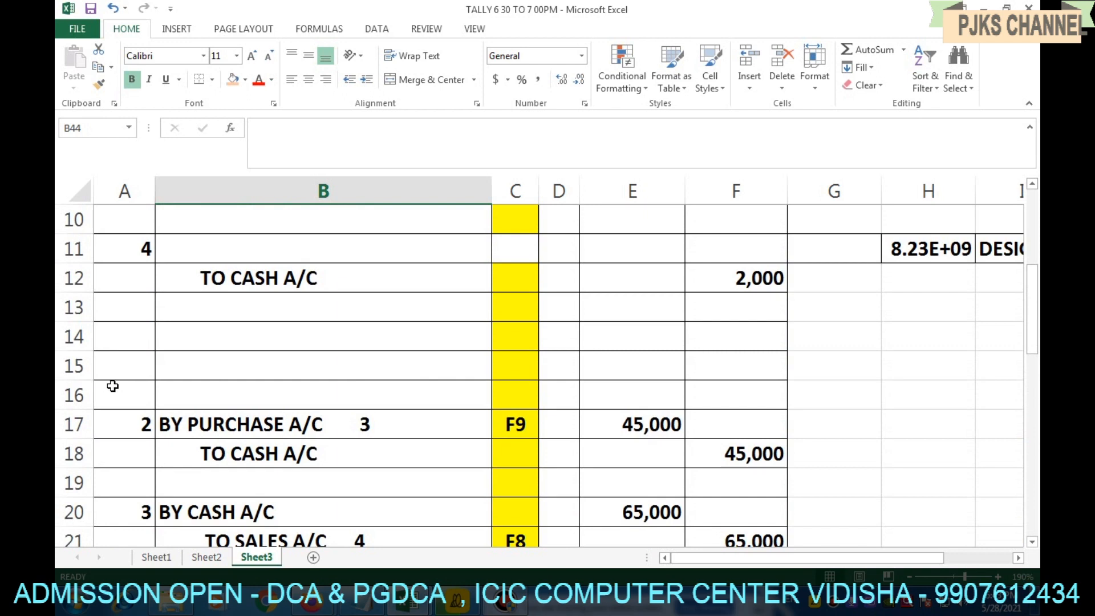
left_click(110, 395)
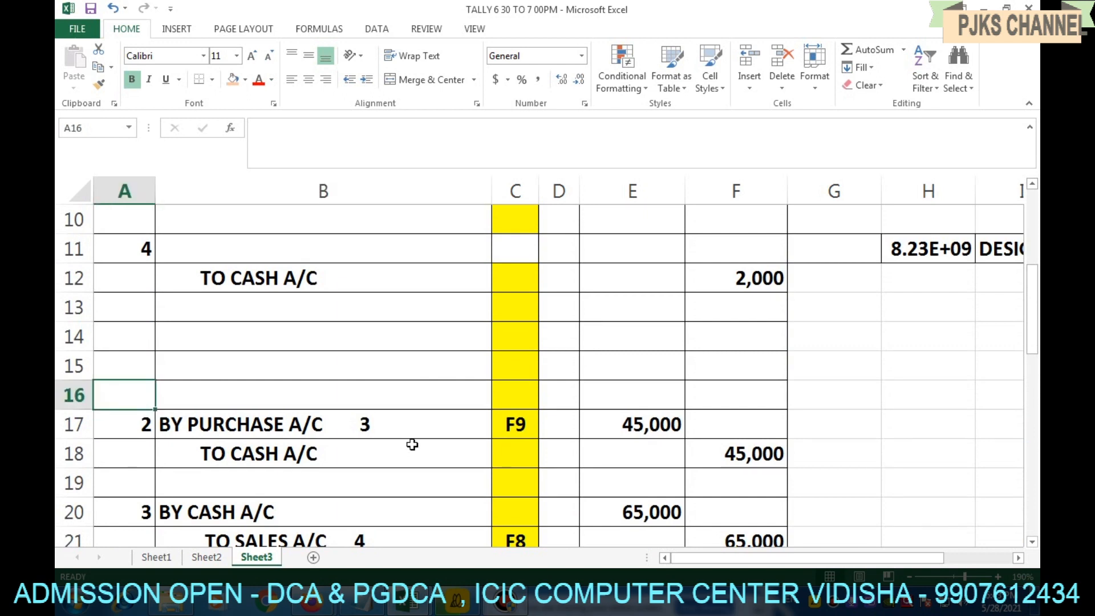
- Type Q 2 in A16 above the purchase entry, then review the Q 3 entries below
type("Q 2")
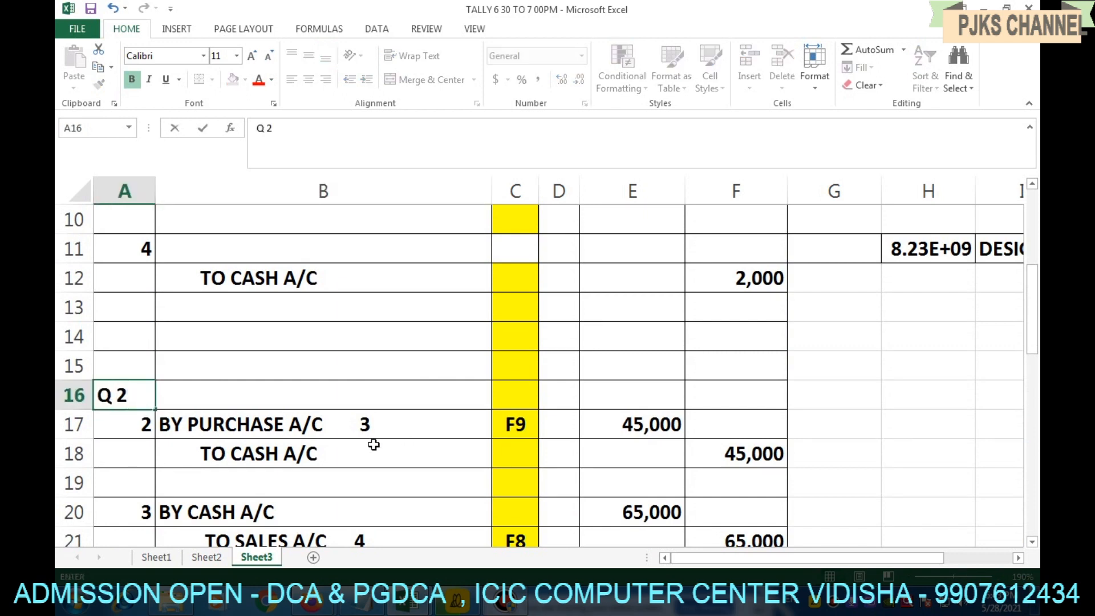
left_click(259, 444)
scroll(260, 444, "down", 2)
scroll(327, 452, "down", 1)
scroll(327, 452, "up", 3)
scroll(180, 388, "down", 1)
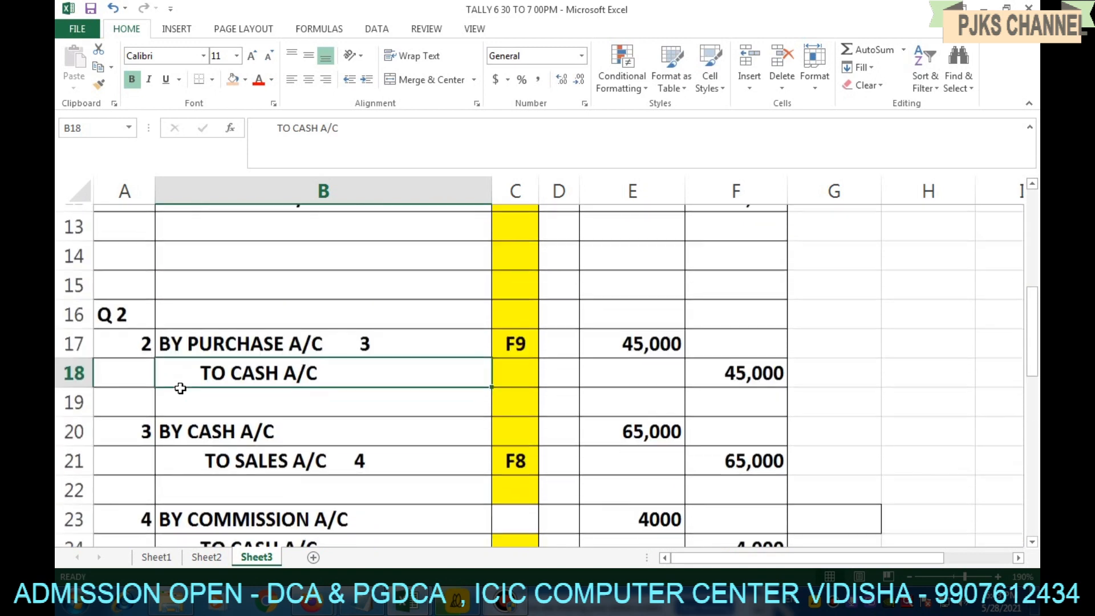
scroll(181, 389, "down", 1)
scroll(183, 392, "down", 5)
scroll(211, 400, "up", 2)
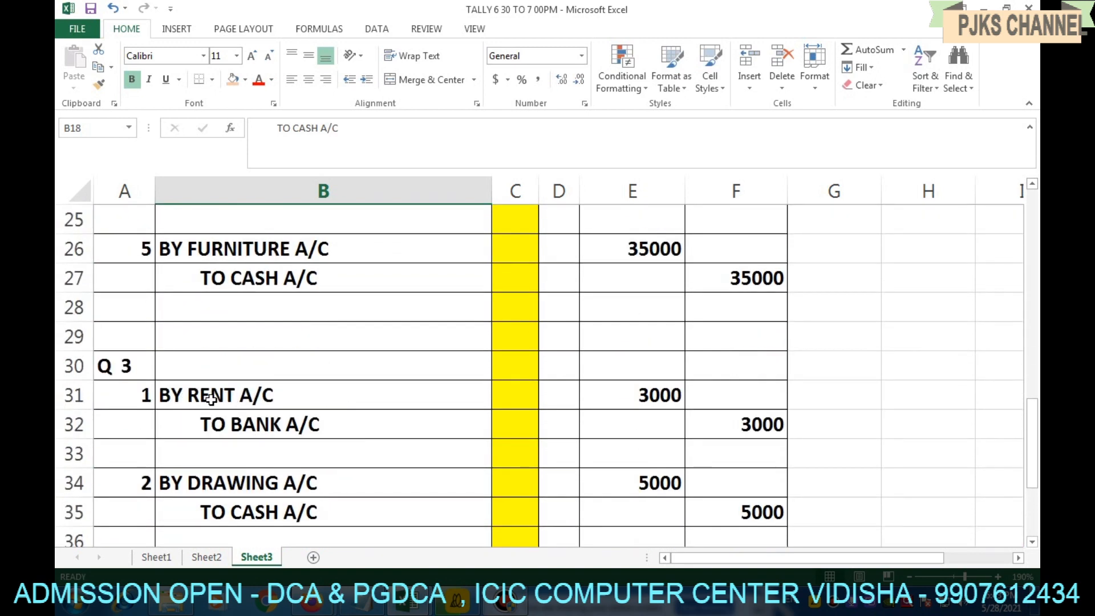
scroll(213, 396, "down", 1)
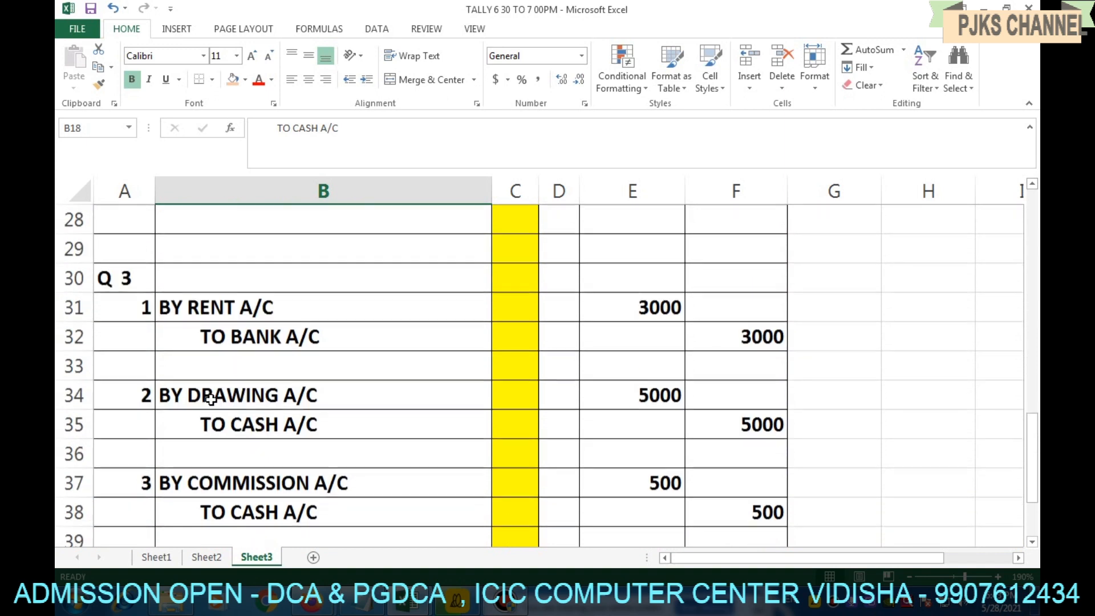
left_click(346, 349)
scroll(342, 365, "down", 2)
scroll(345, 357, "up", 1)
scroll(345, 357, "up", 2)
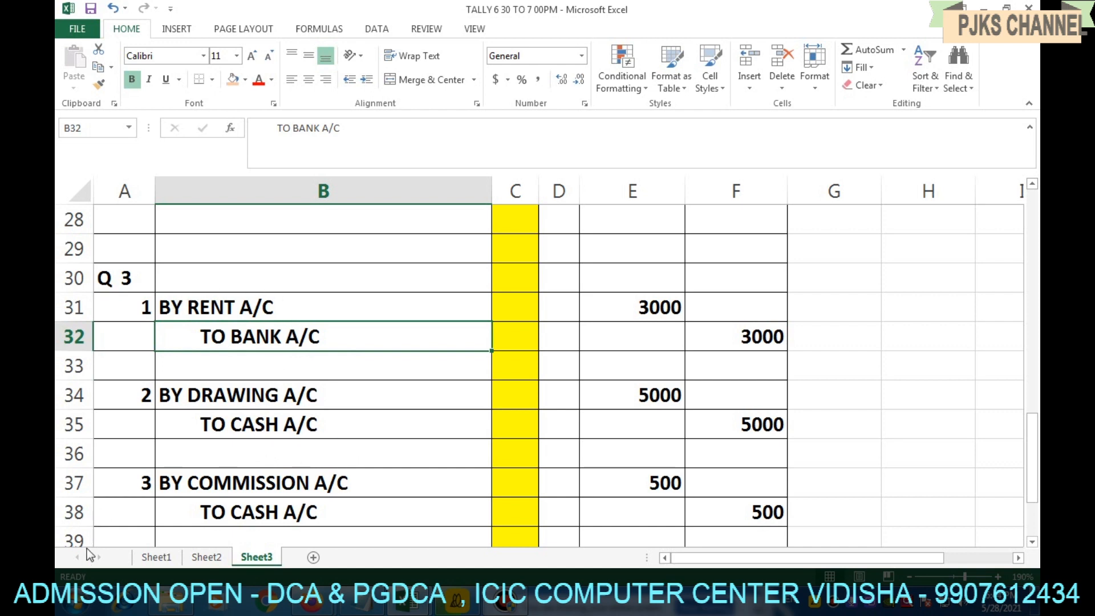
- Launch Tally 9 from the Start menu, skip the Activation Form, and load company ABC & CO
left_click(76, 605)
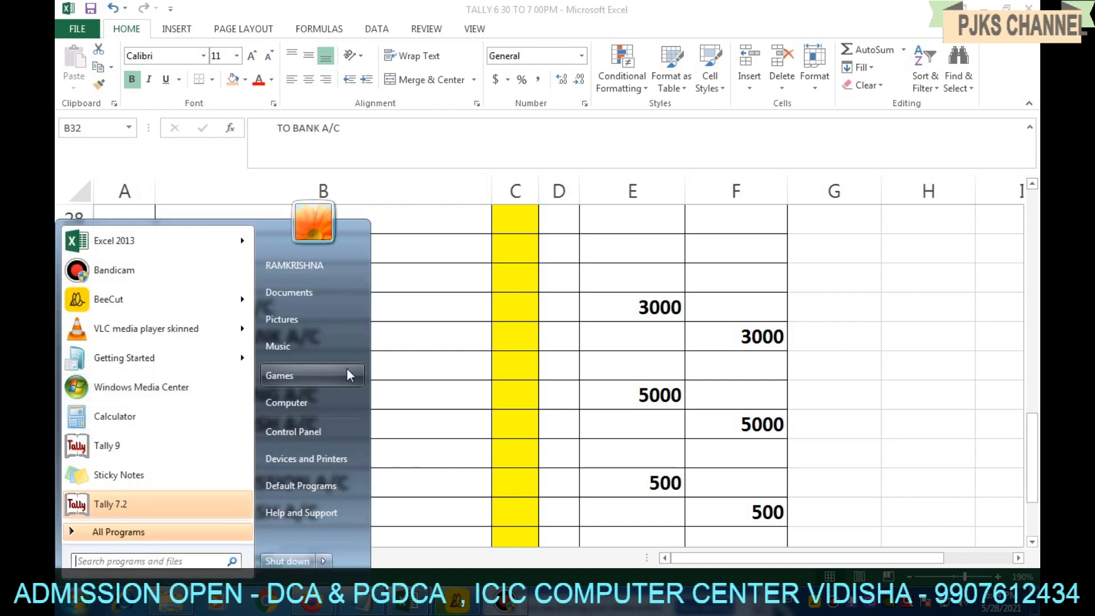
left_click(121, 505)
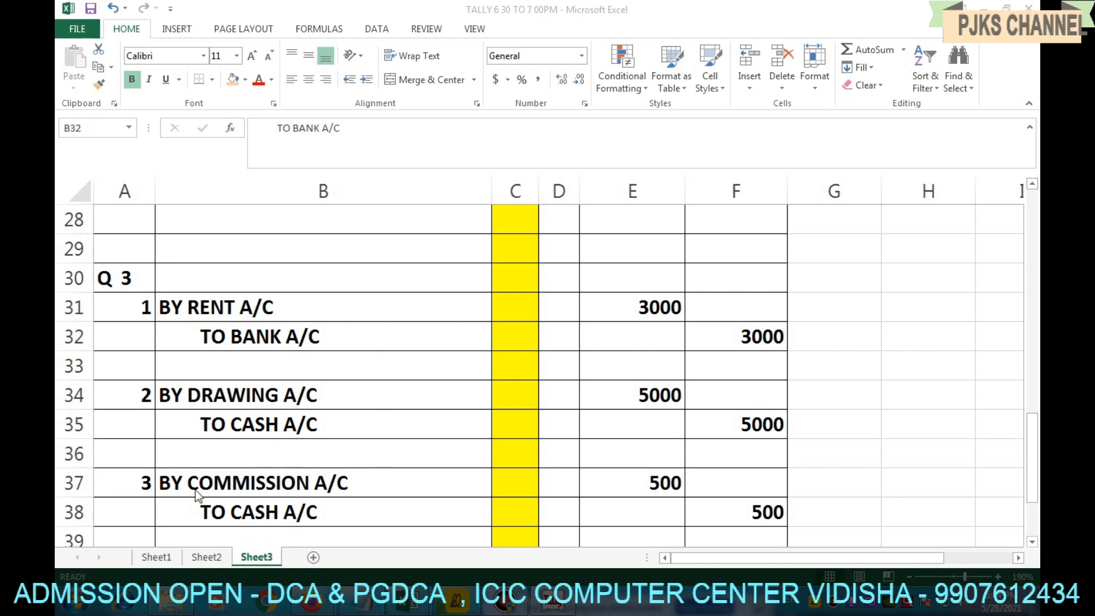
left_click(75, 608)
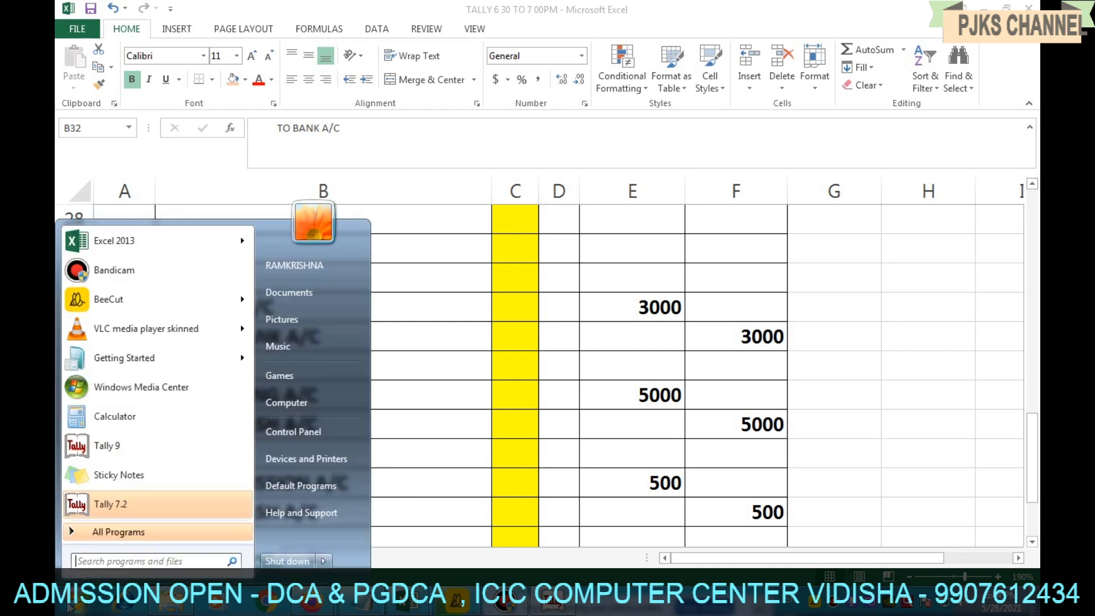
left_click(107, 445)
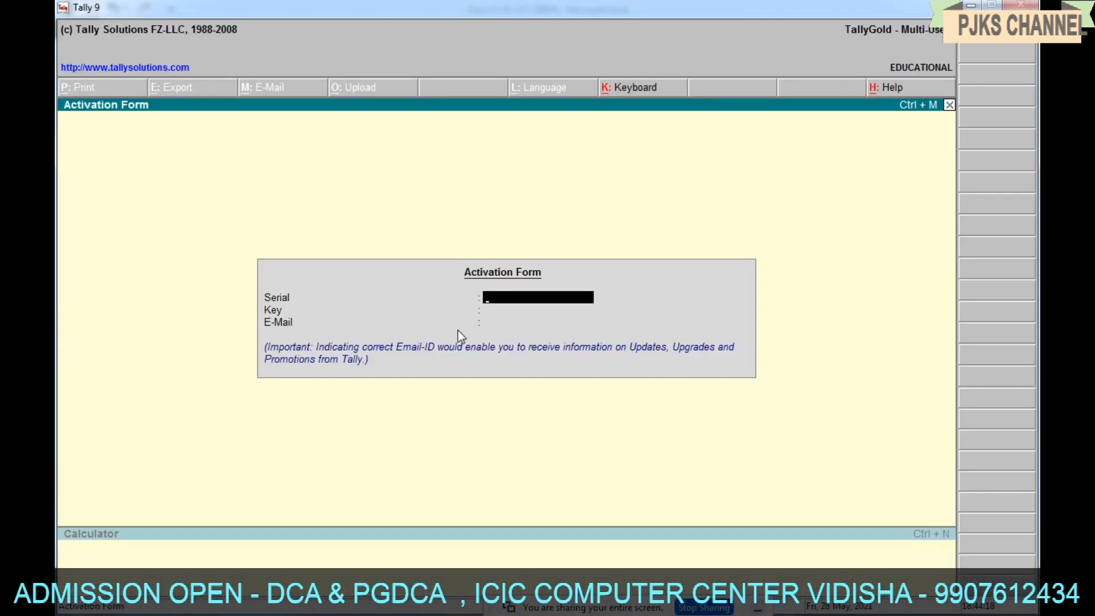
key("Escape")
key("Escape")
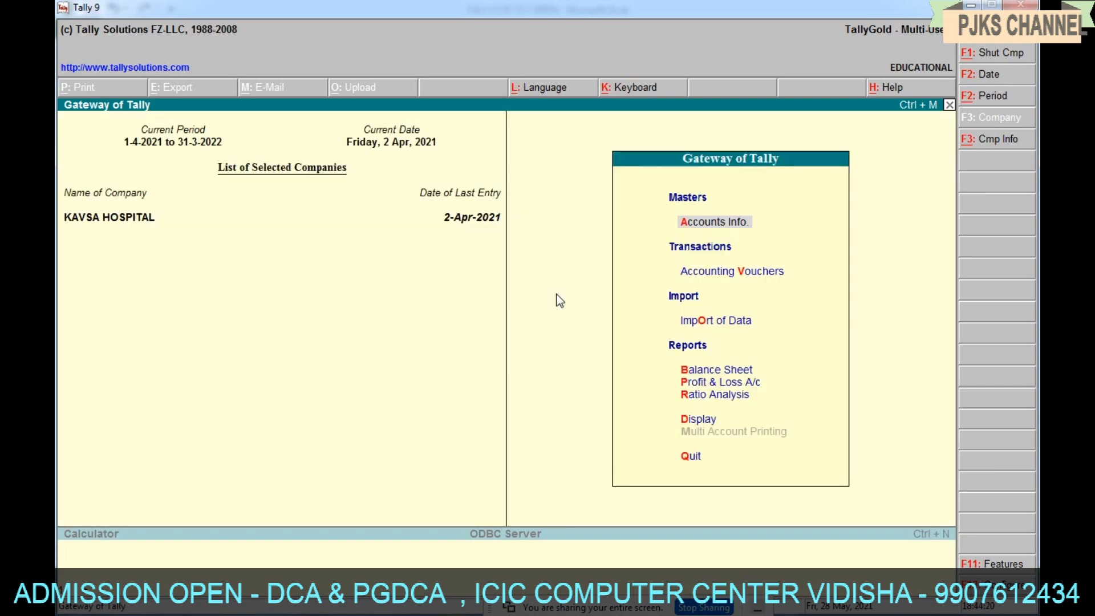
key("F1")
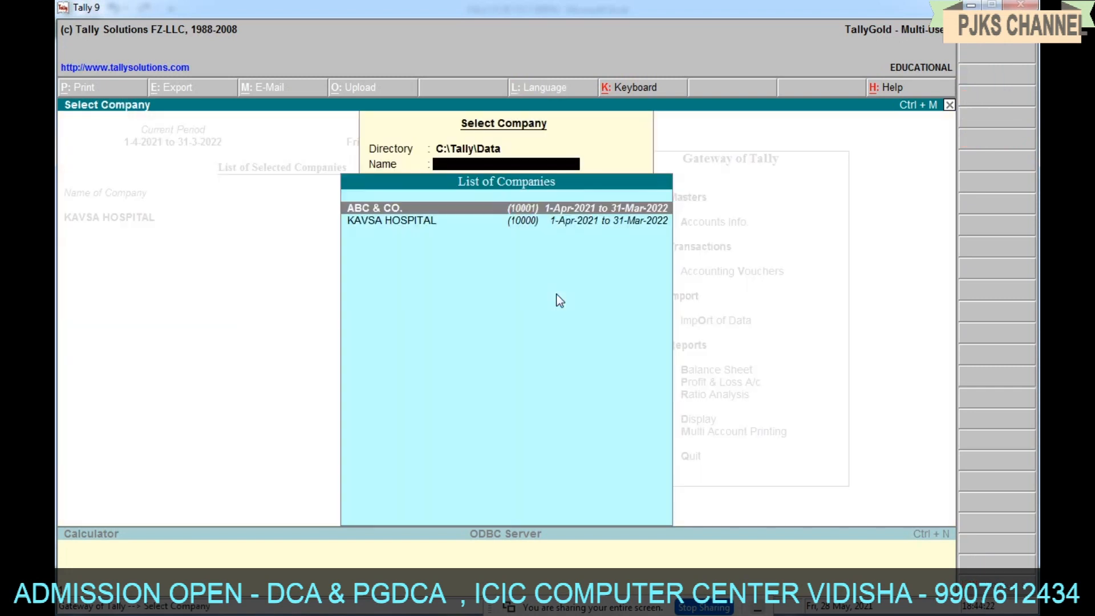
left_click(418, 209)
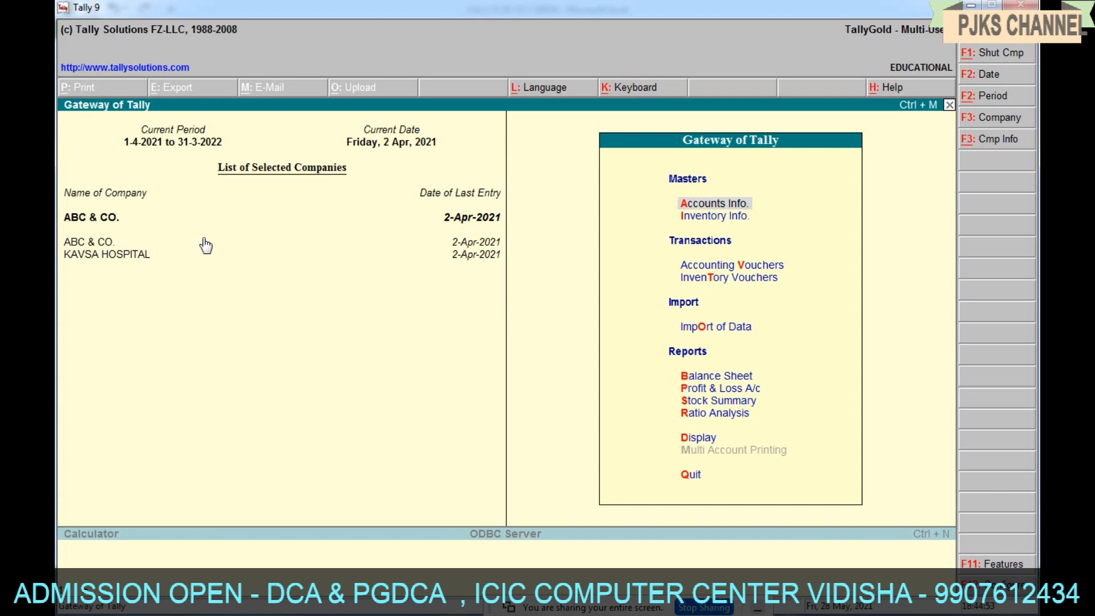
- Shut the KAVSA HOSPITAL company with Alt+F1, leaving ABC & CO. loaded
key("alt+F1")
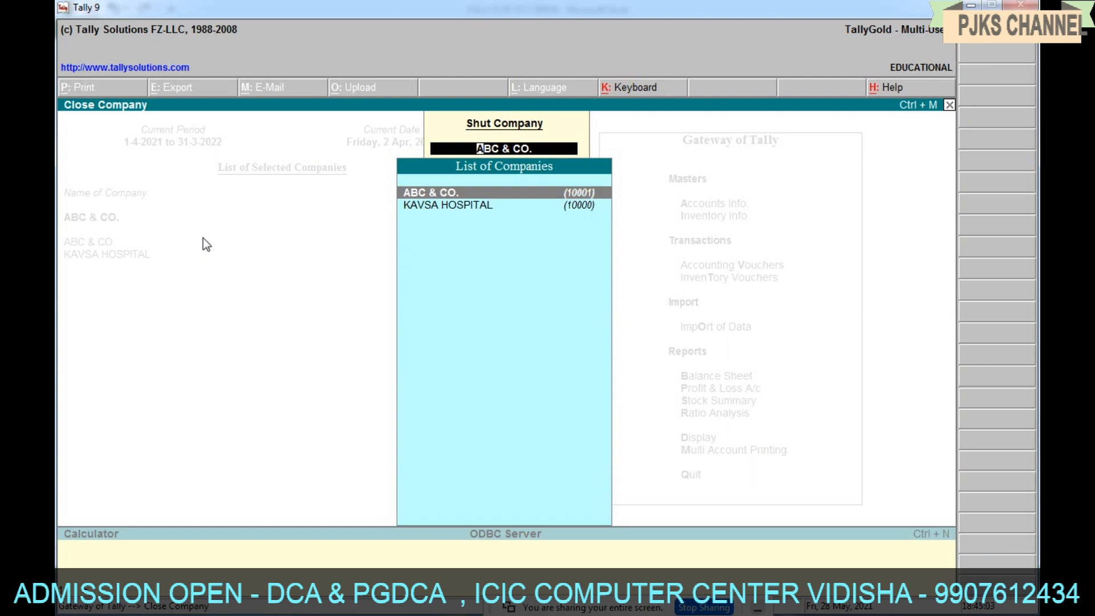
key("Down")
key("Return")
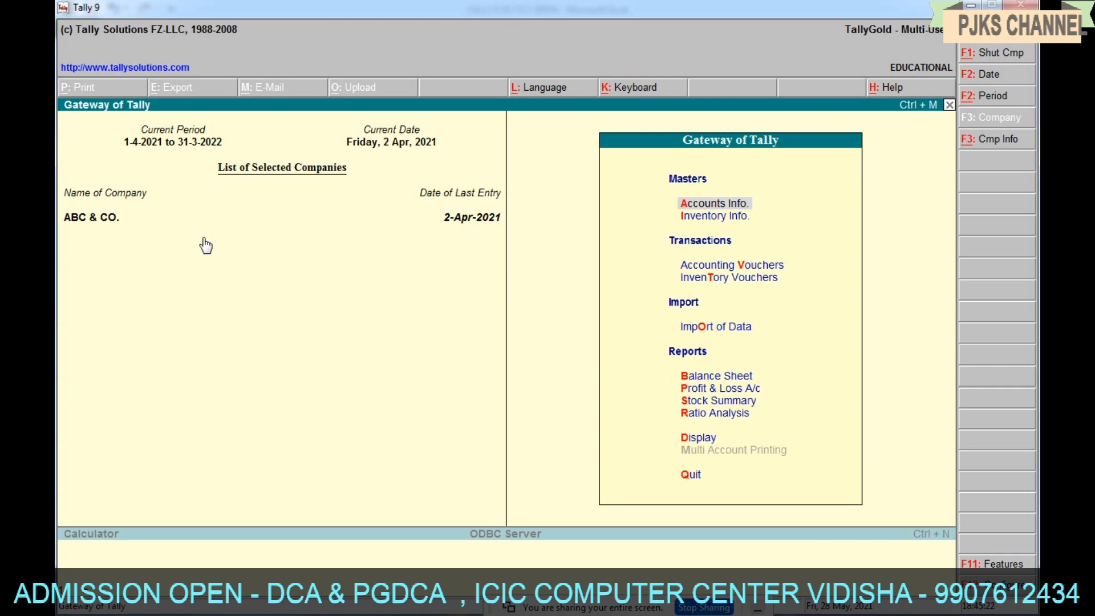
- Abandon the ledger creation form and display ABC & CO.'s existing ledger list
key("a")
key("l")
key("c")
key("Escape")
key("y")
key("Escape")
key("Escape")
key("a")
key("l")
key("a")
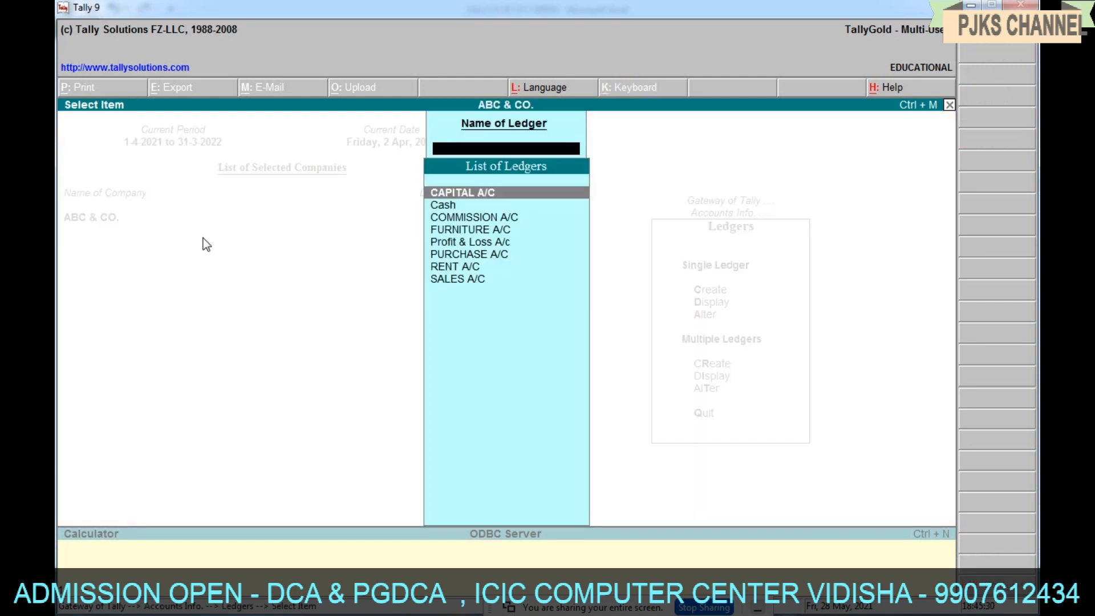
- Leave the ledger list for the Gateway and open a blank Ledger Creation form
left_click(971, 5)
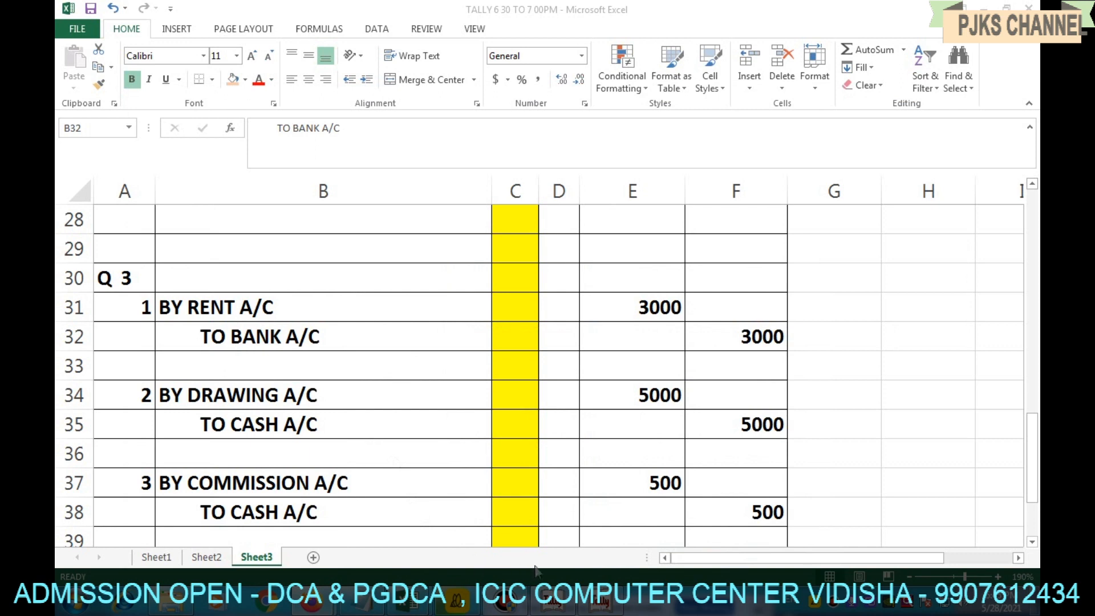
left_click(601, 602)
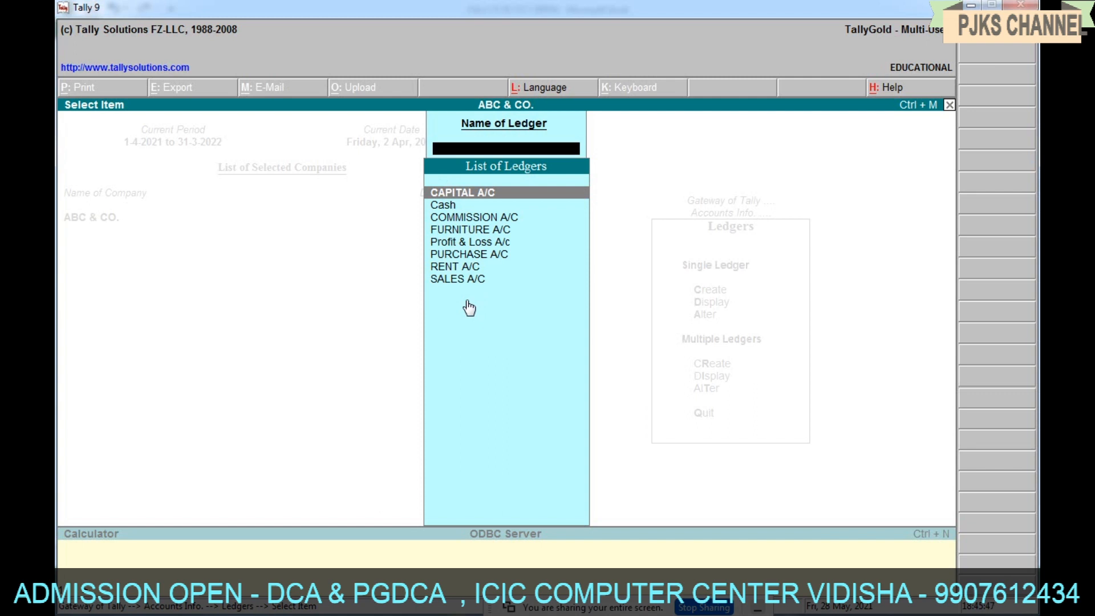
key("Escape")
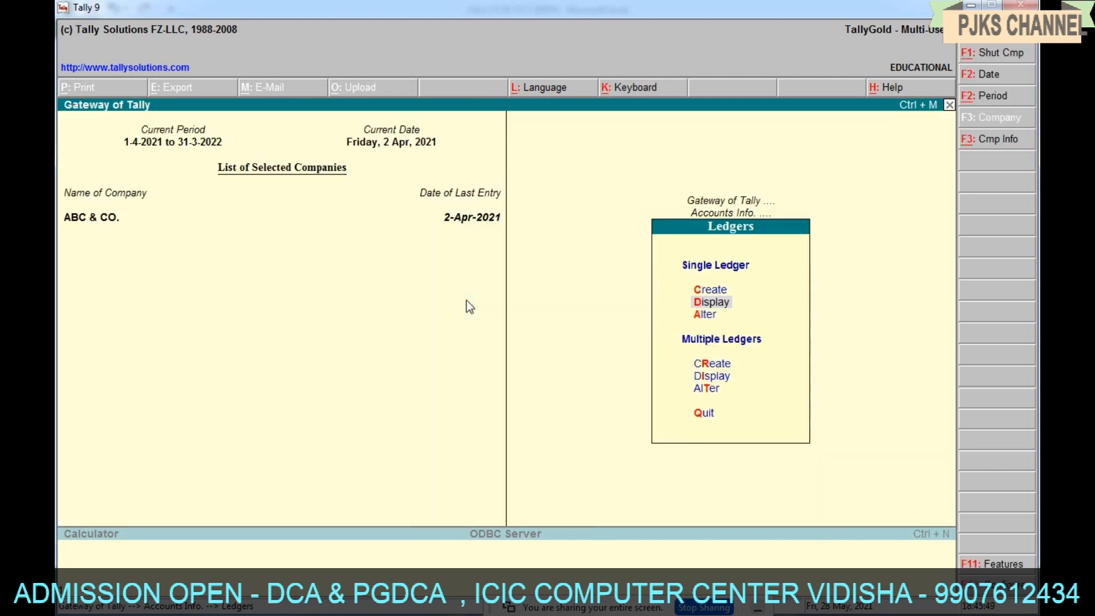
key("Escape")
key("Escape")
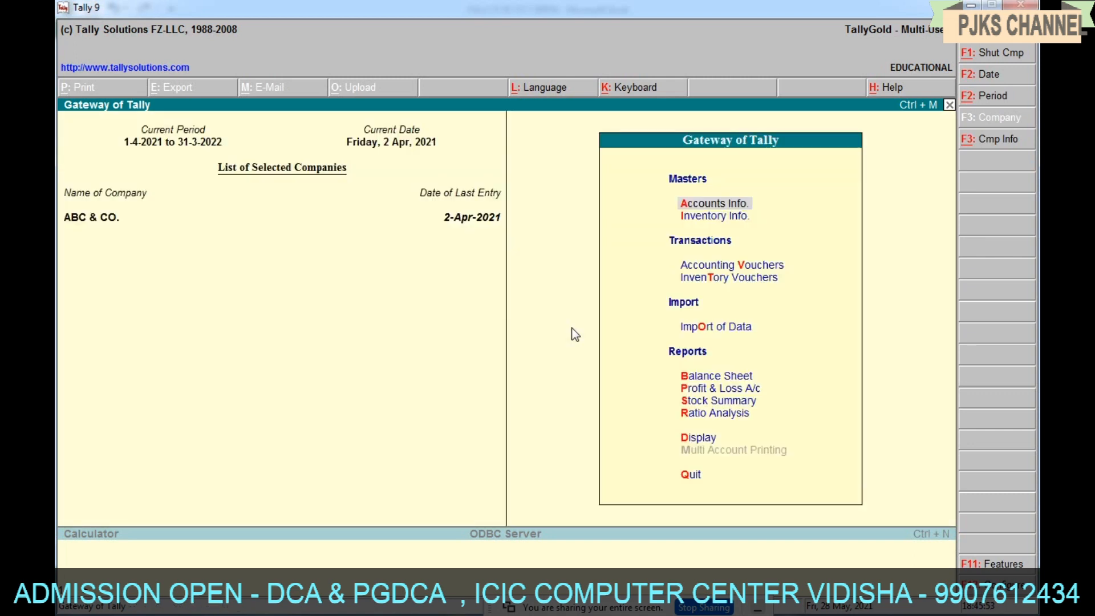
key("Return")
key("Return")
key("Return")
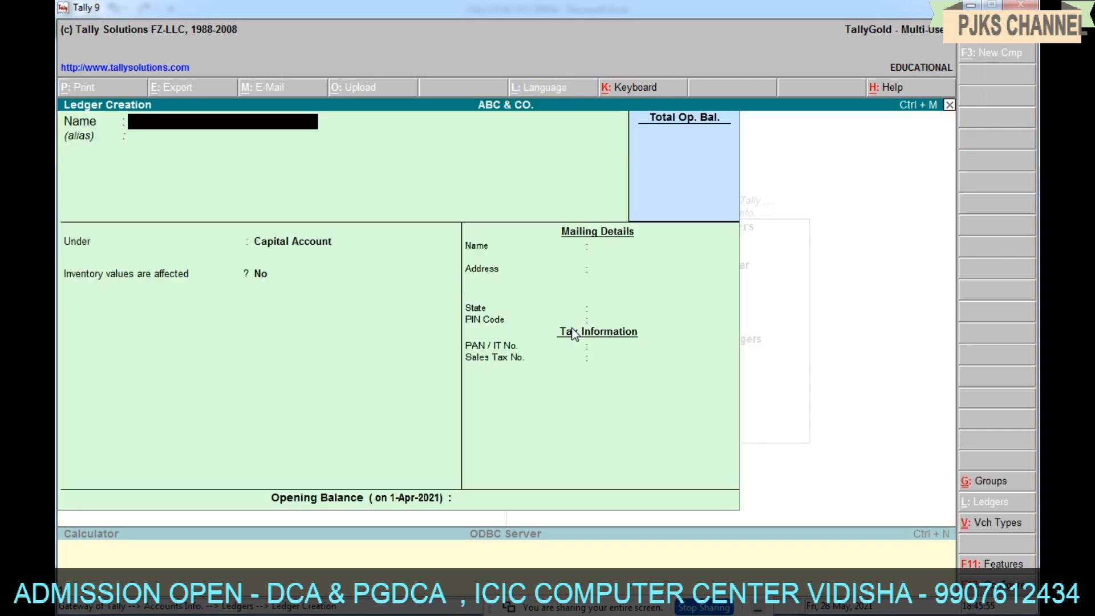
- Save ledger SBI BANK under Bank Accounts with state Madhya Pradesh and PIN 464001
type("SBI BANK")
key("Return")
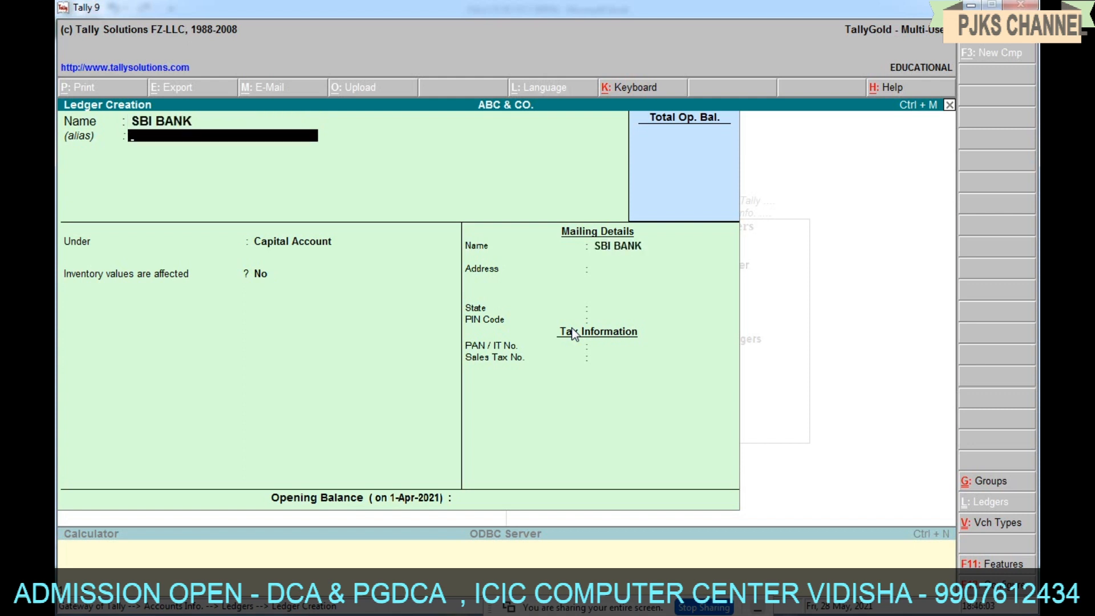
key("Return")
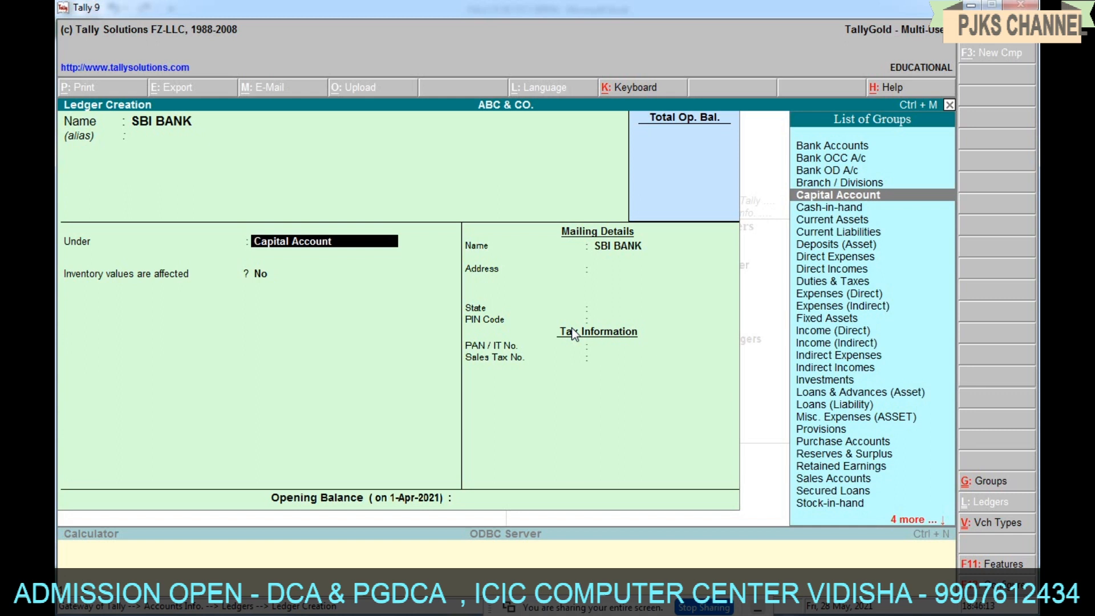
type("Bank")
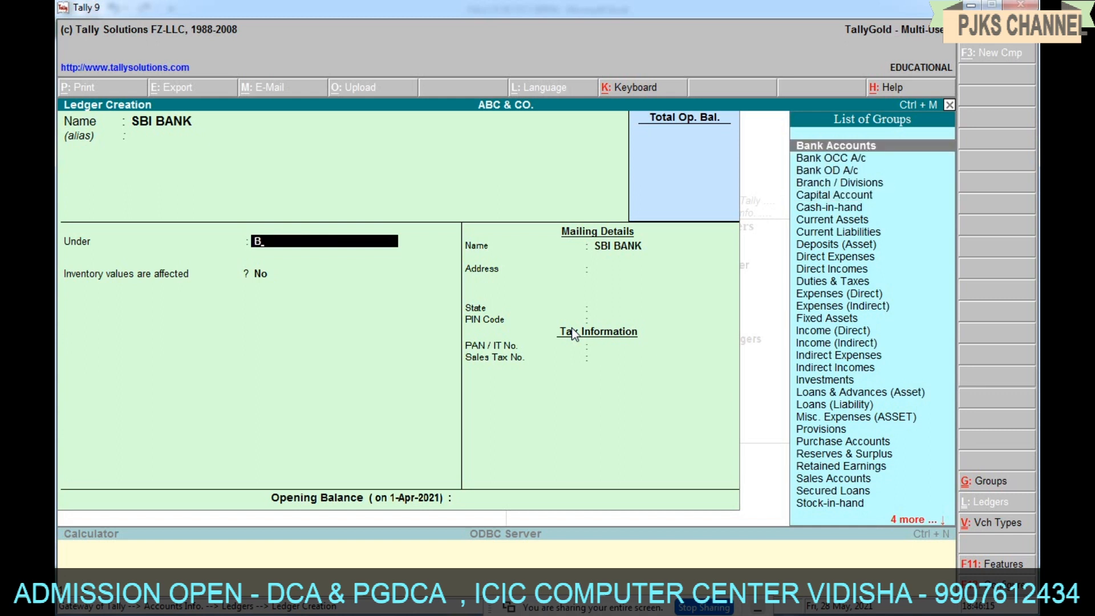
key("Return")
key("Return")
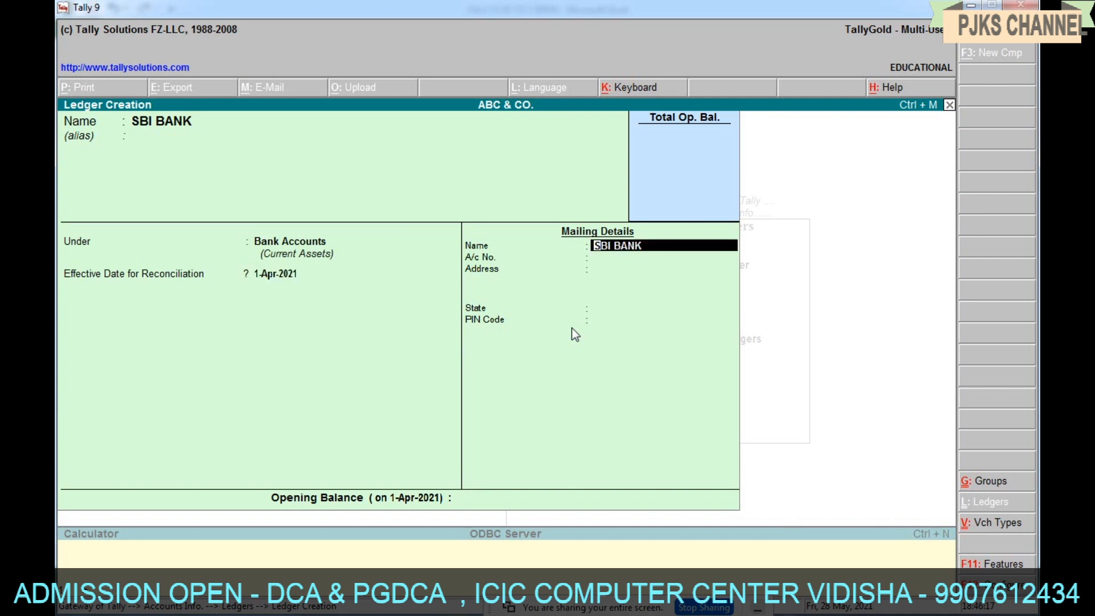
key("Return")
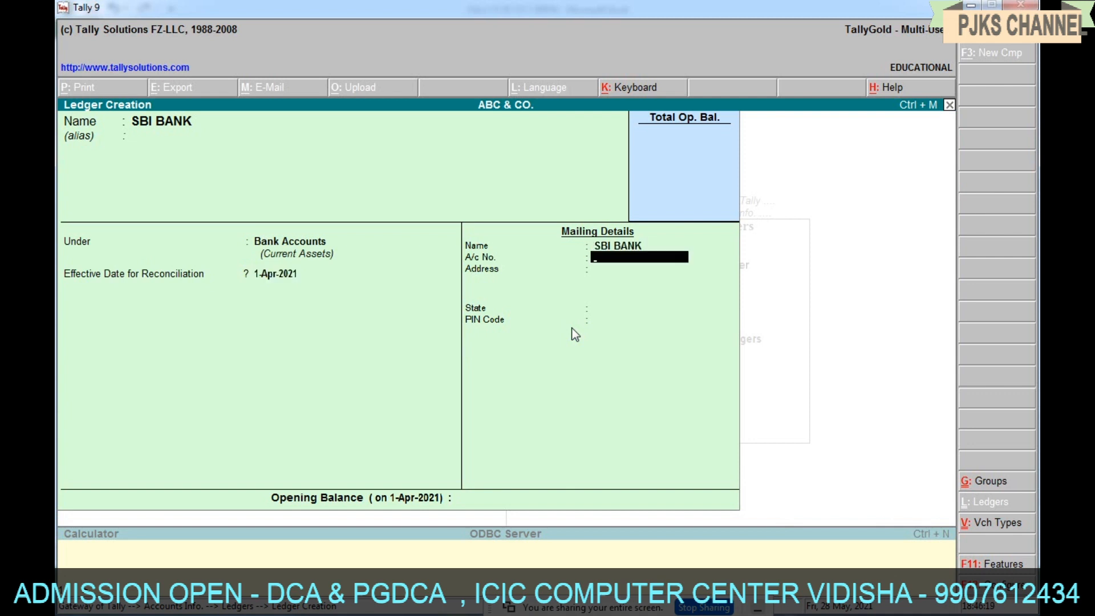
key("Return")
key("Return")
type("M")
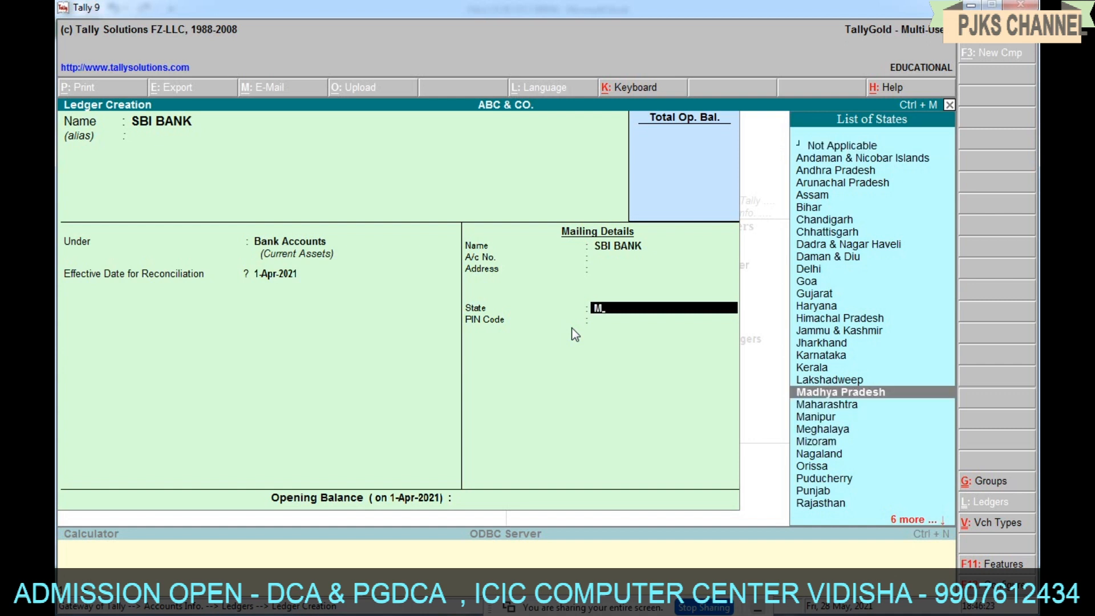
key("Return")
type("464001")
key("Return")
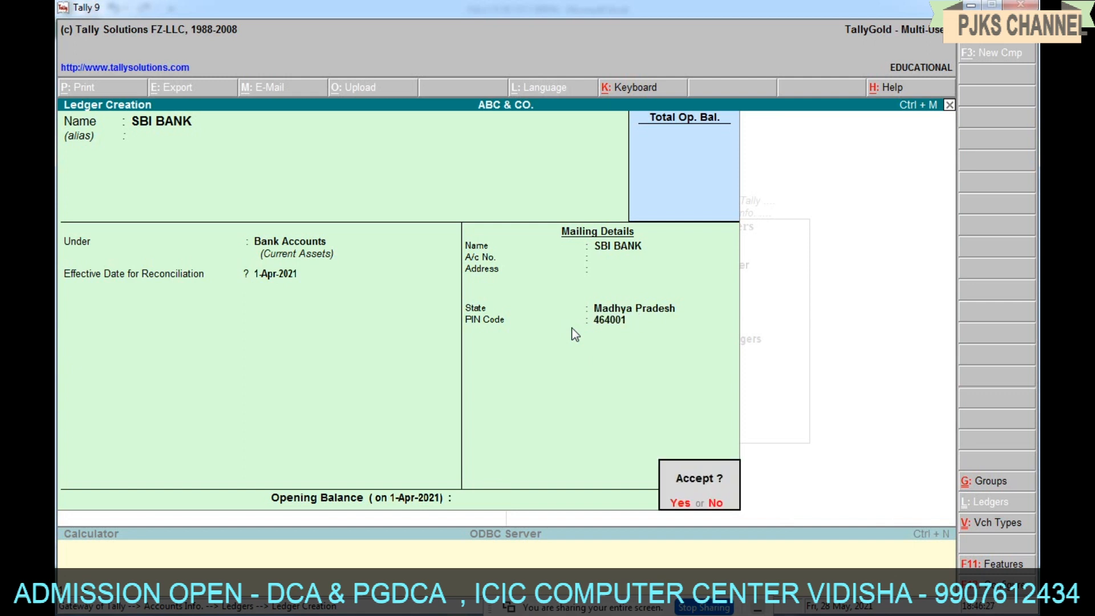
key("Escape")
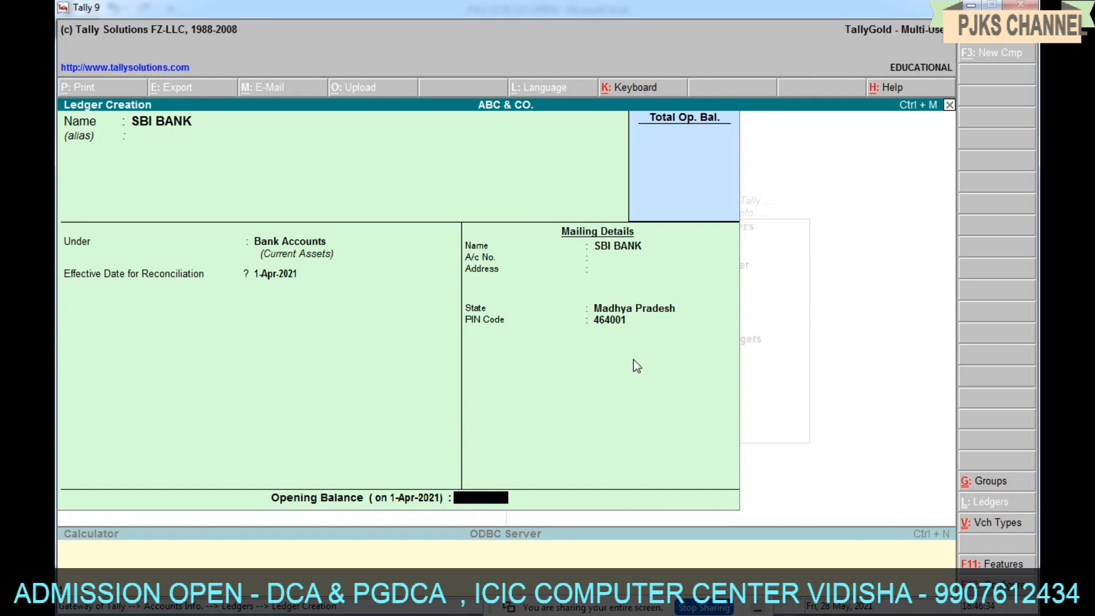
key("Return")
key("Return")
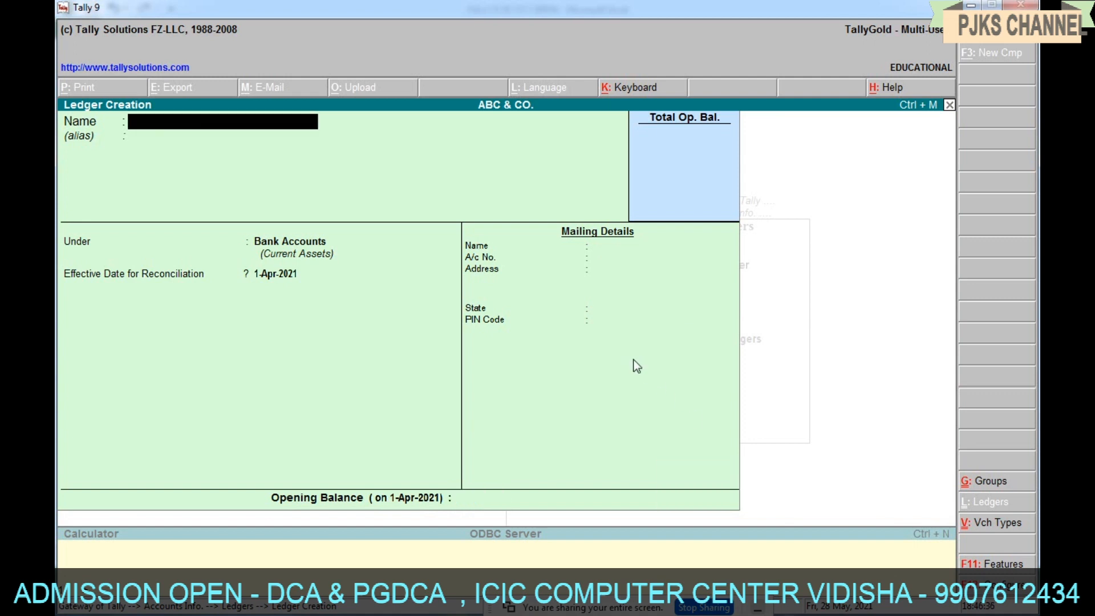
- Save payment voucher No. 4: RENT A/C debit 3,000, SBI BANK credit 3,000, then review it
key("Escape")
key("Escape")
key("Escape")
key("Escape")
key("Escape")
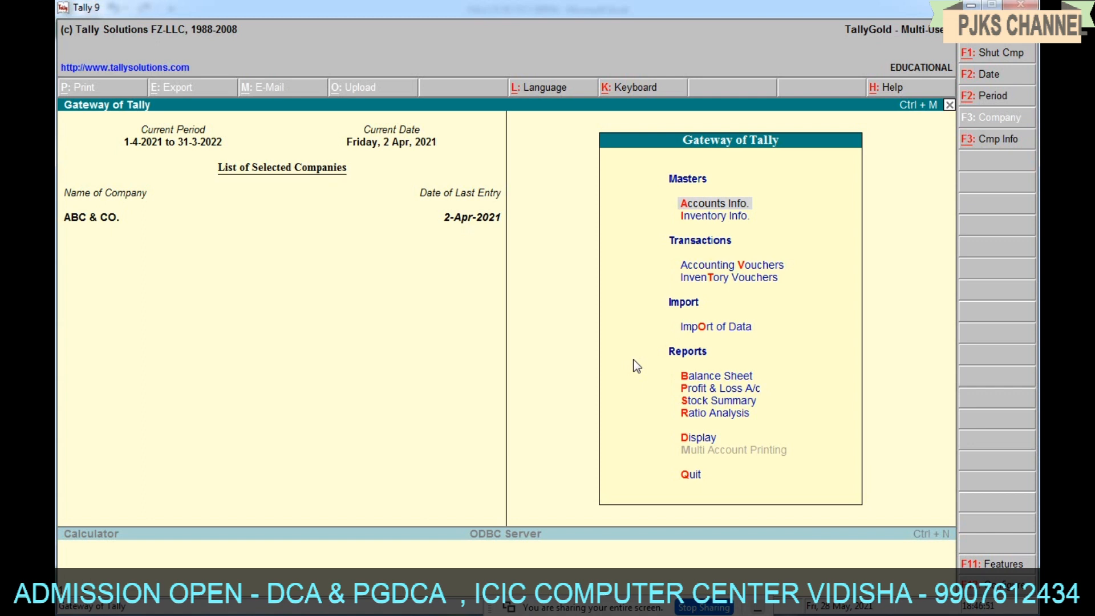
key("v")
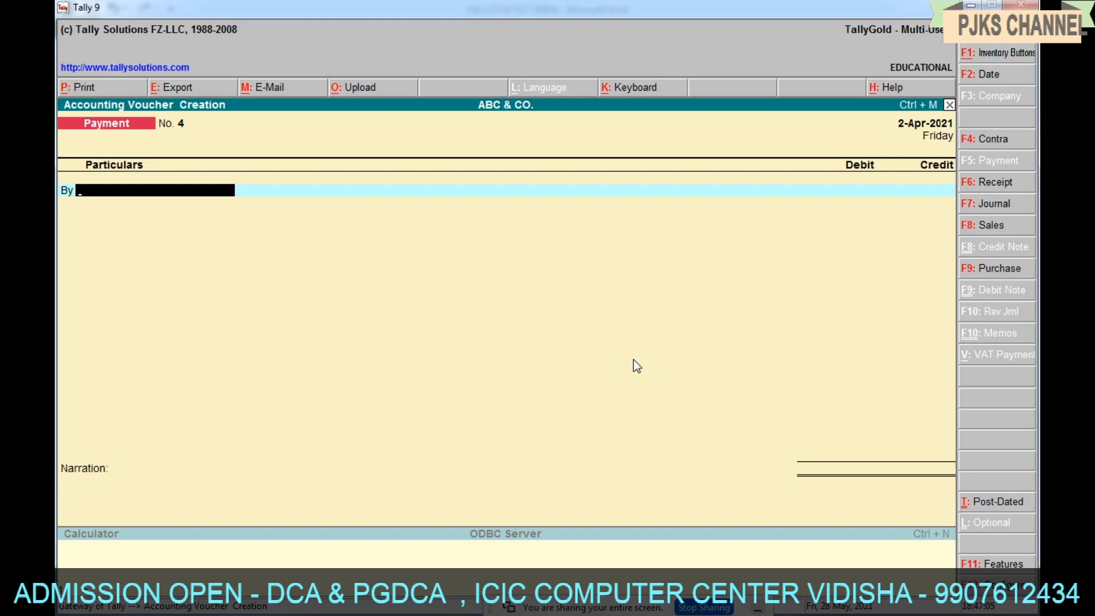
type("R")
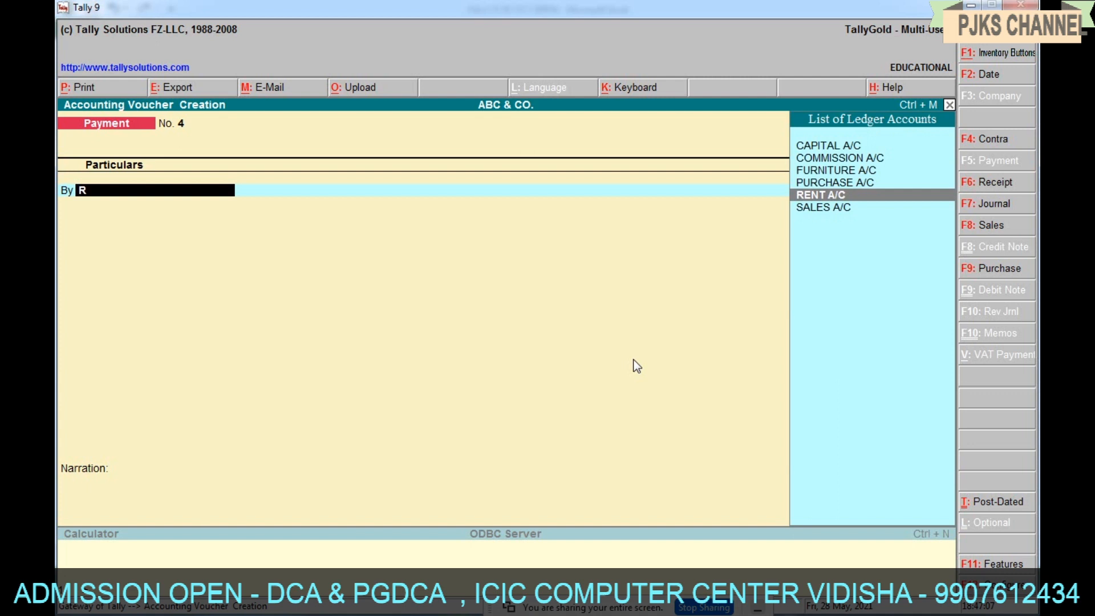
key("Return")
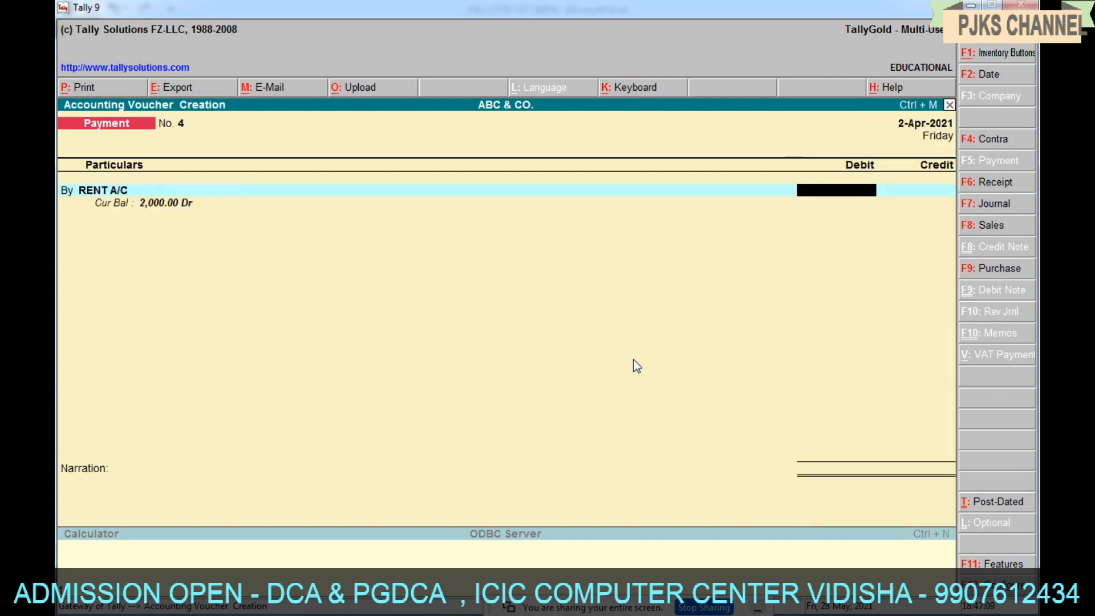
type("3000")
key("Return")
key("Return")
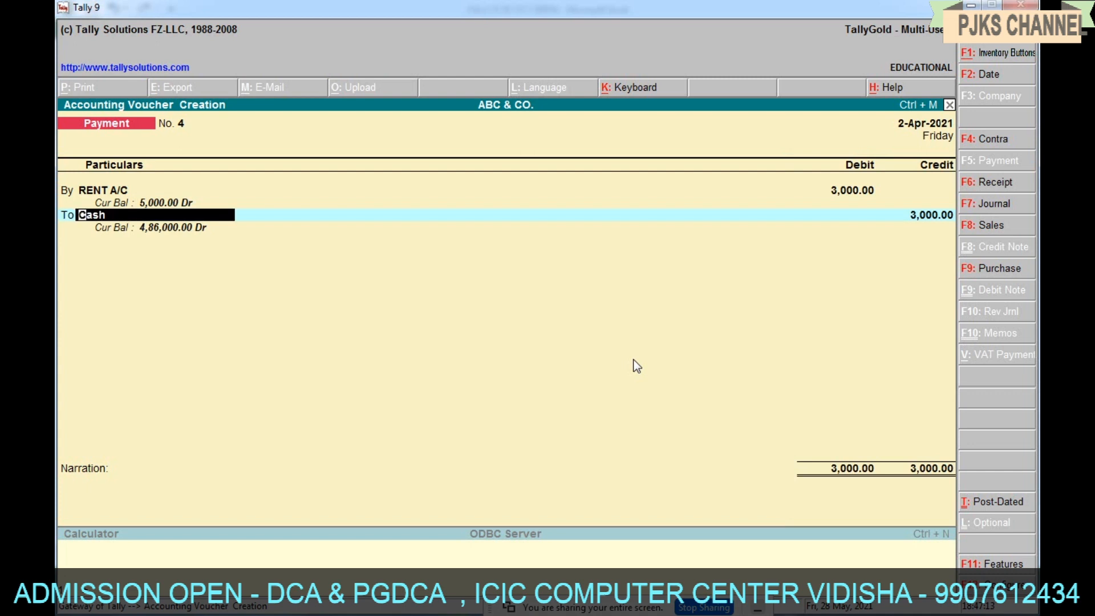
key("b")
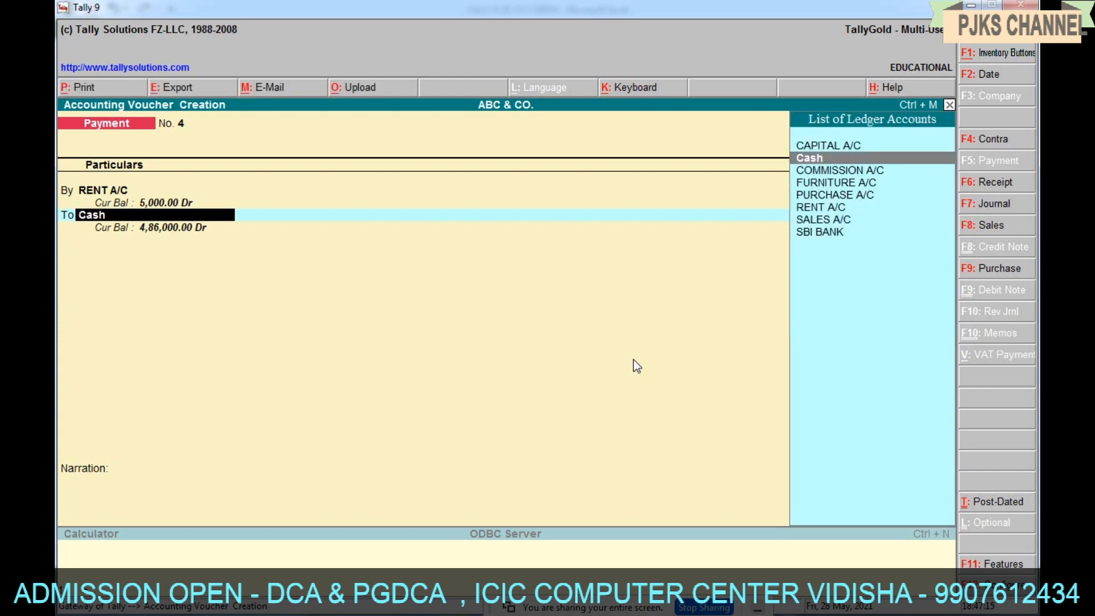
key("Down")
key("Down")
key("Down")
key("Down")
key("Down")
key("Down")
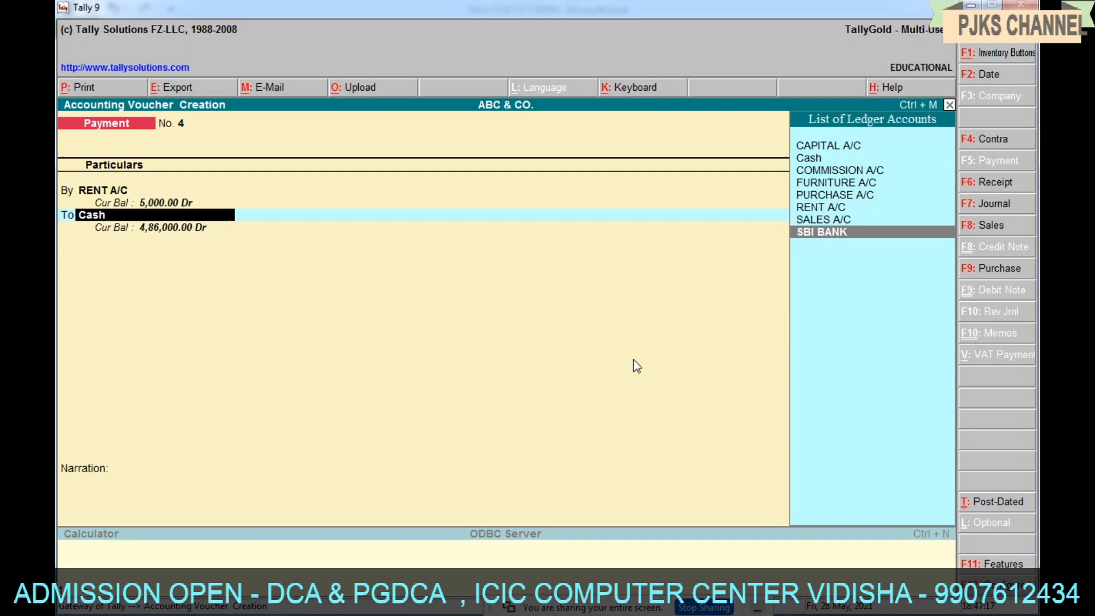
key("Return")
key("Return")
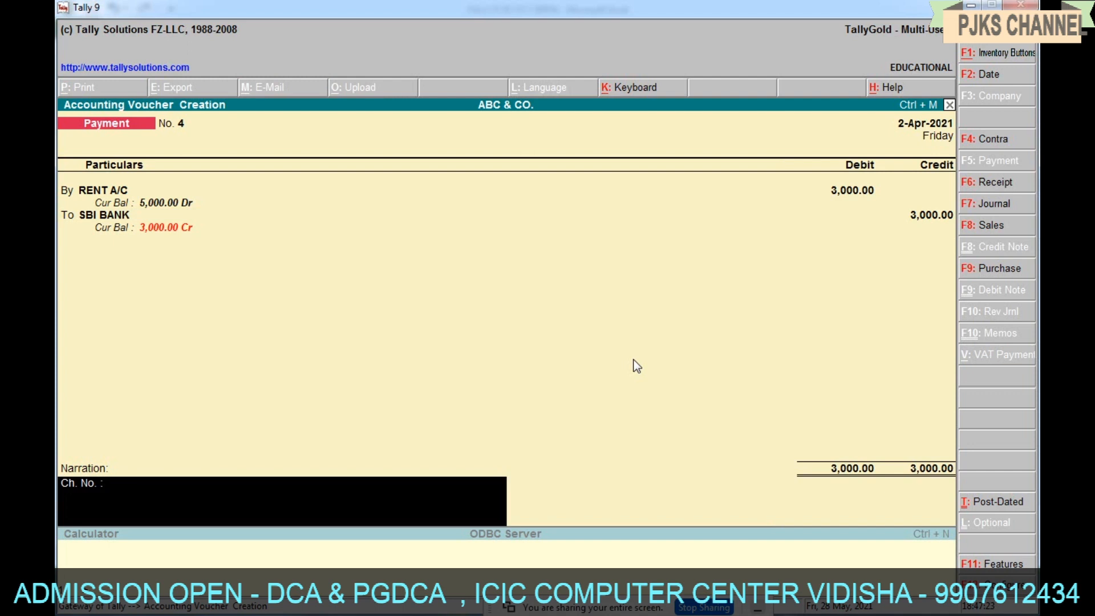
key("Return")
key("Return")
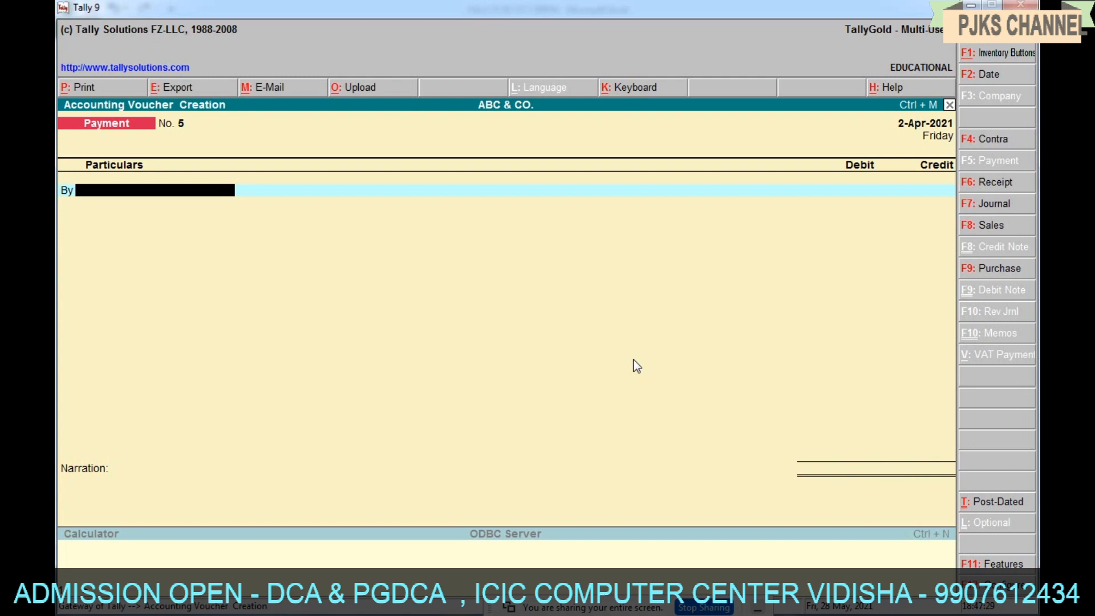
key("Page_Up")
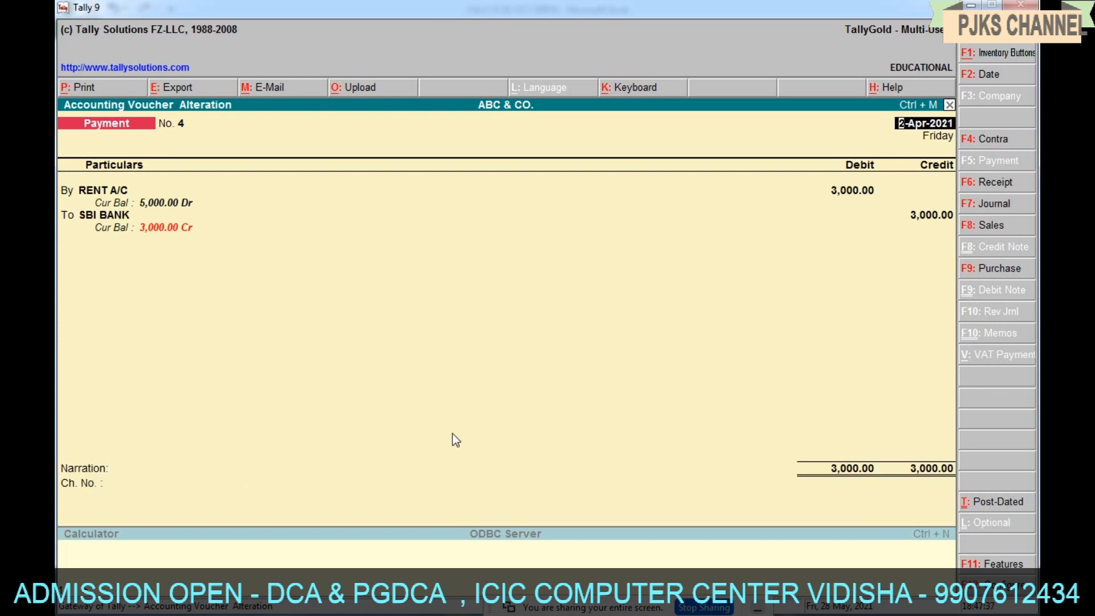
key("Page_Down")
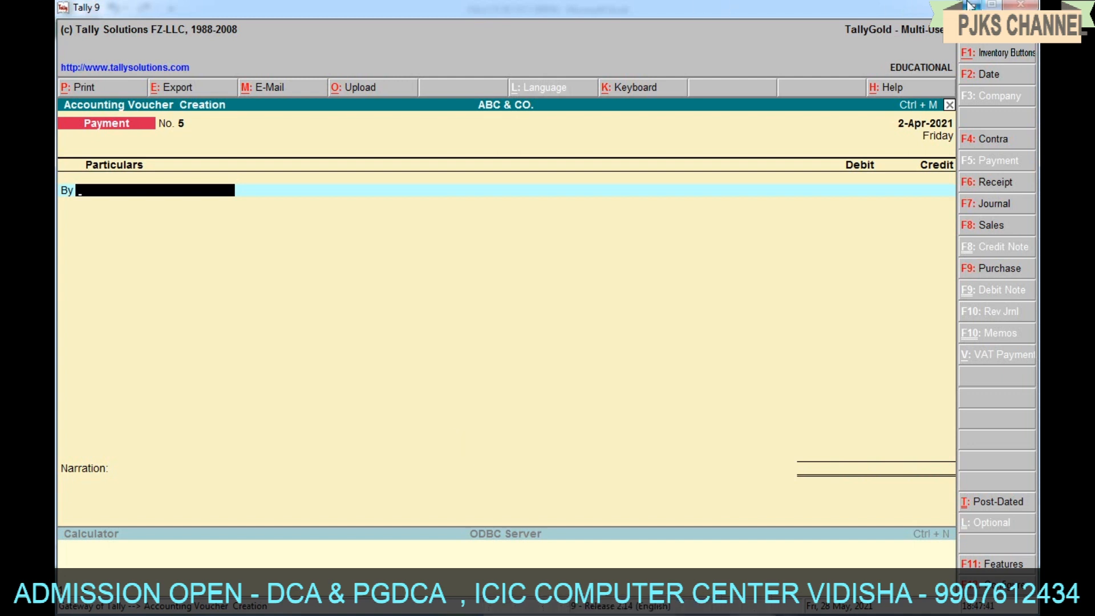
left_click(970, 5)
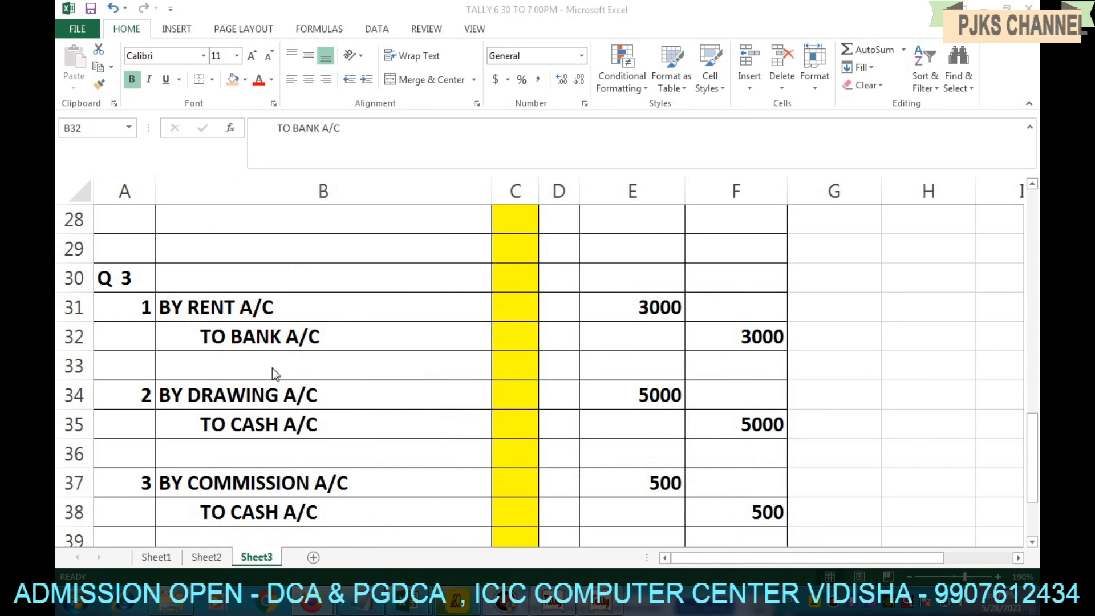
left_click(208, 556)
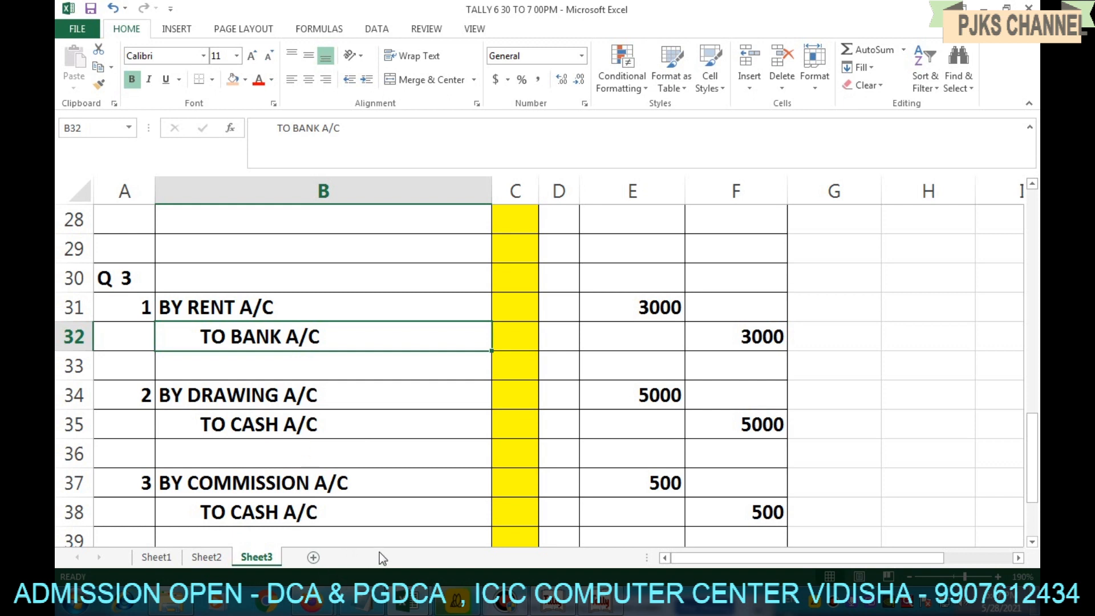
left_click(603, 603)
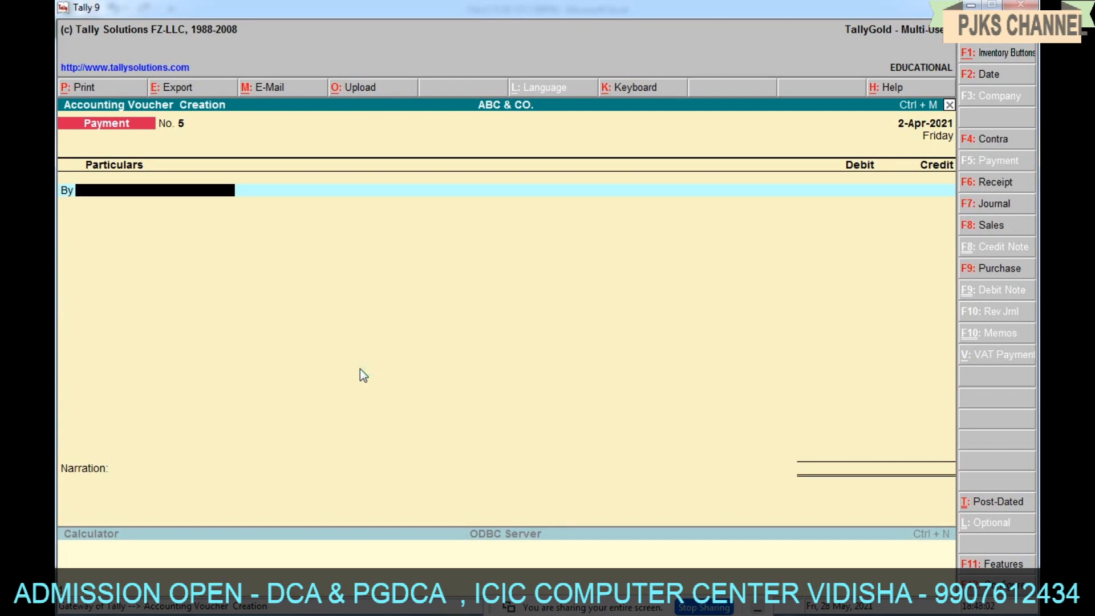
key("Return")
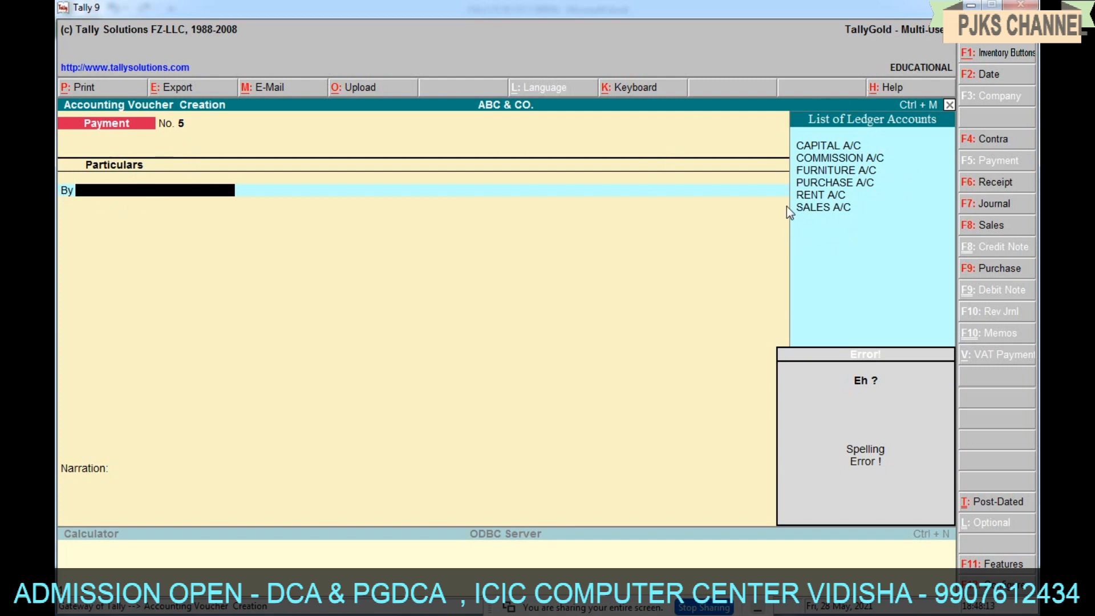
- From the voucher's By field, create ledger DRAWING A/C under Indirect Expenses
key("alt+c")
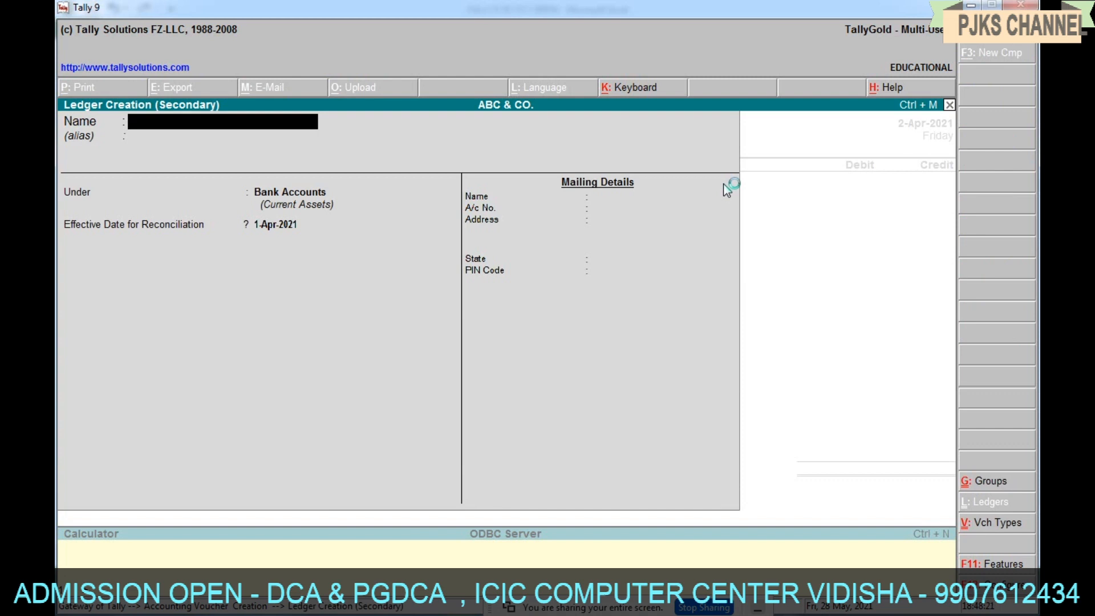
type("DRAWING A/C")
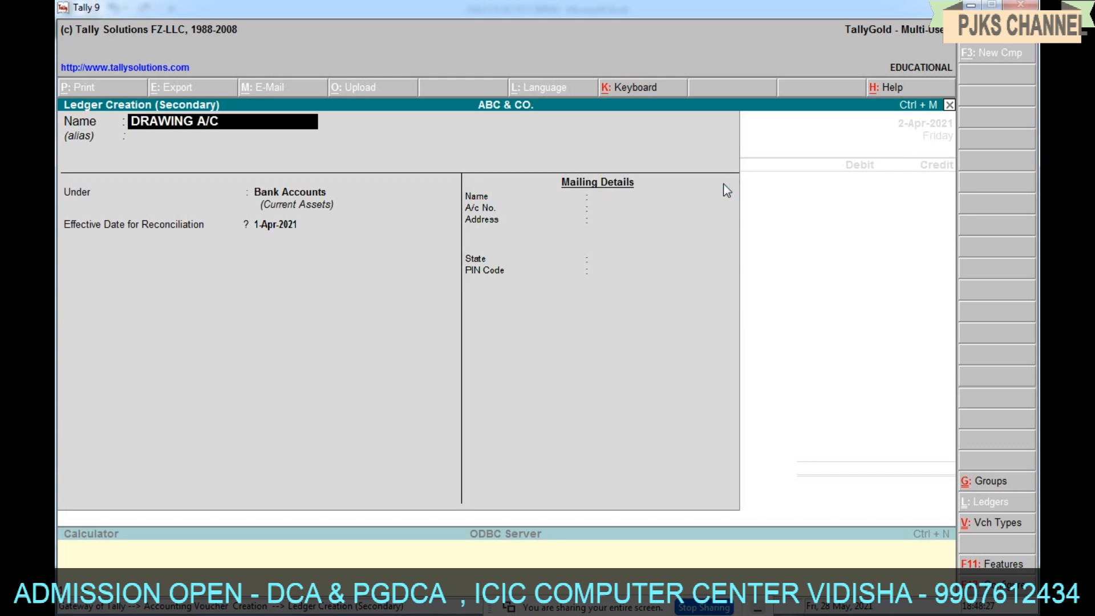
key("Return")
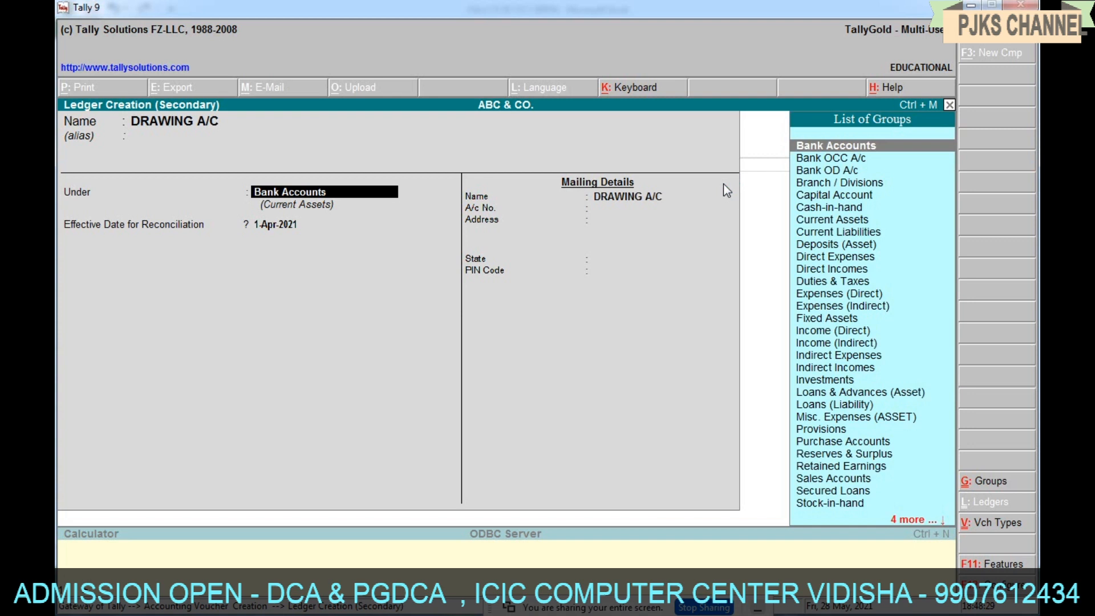
type("I")
key("Up")
key("Up")
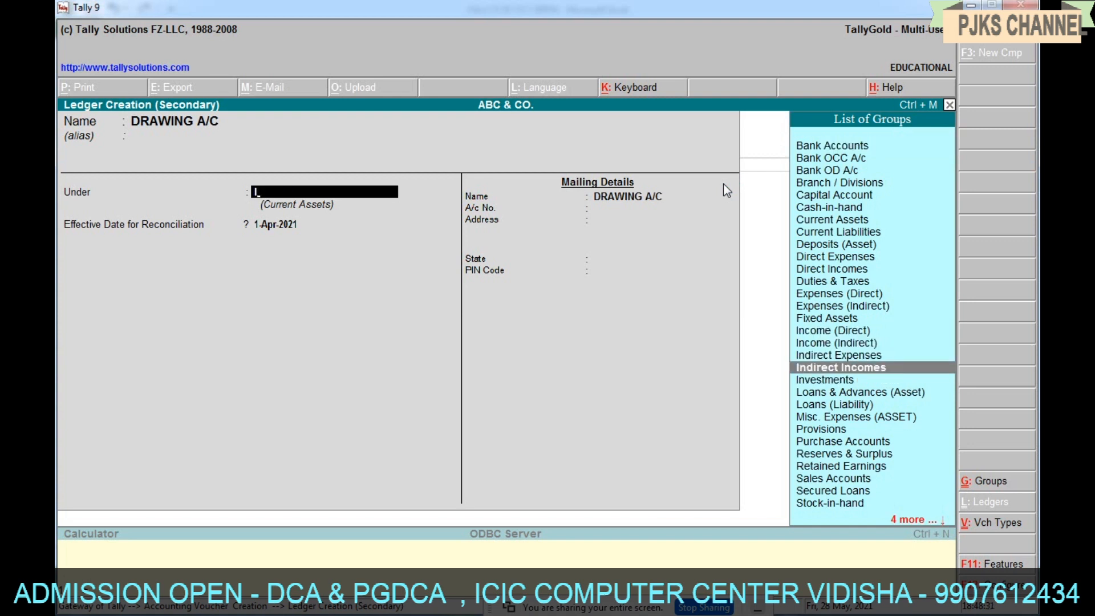
key("Up")
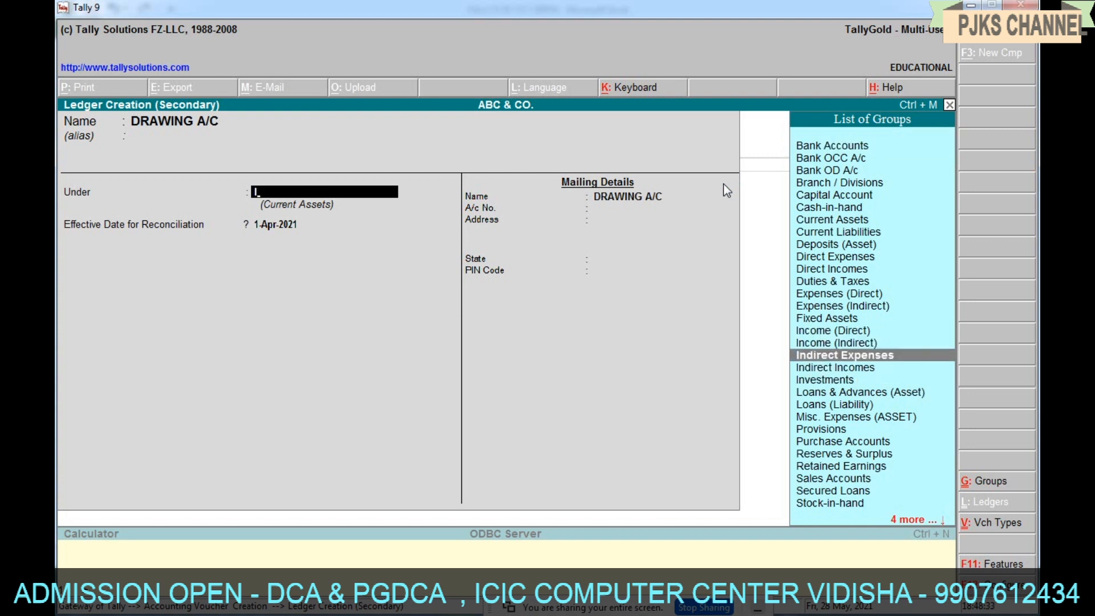
key("Return")
key("Return")
key("Return")
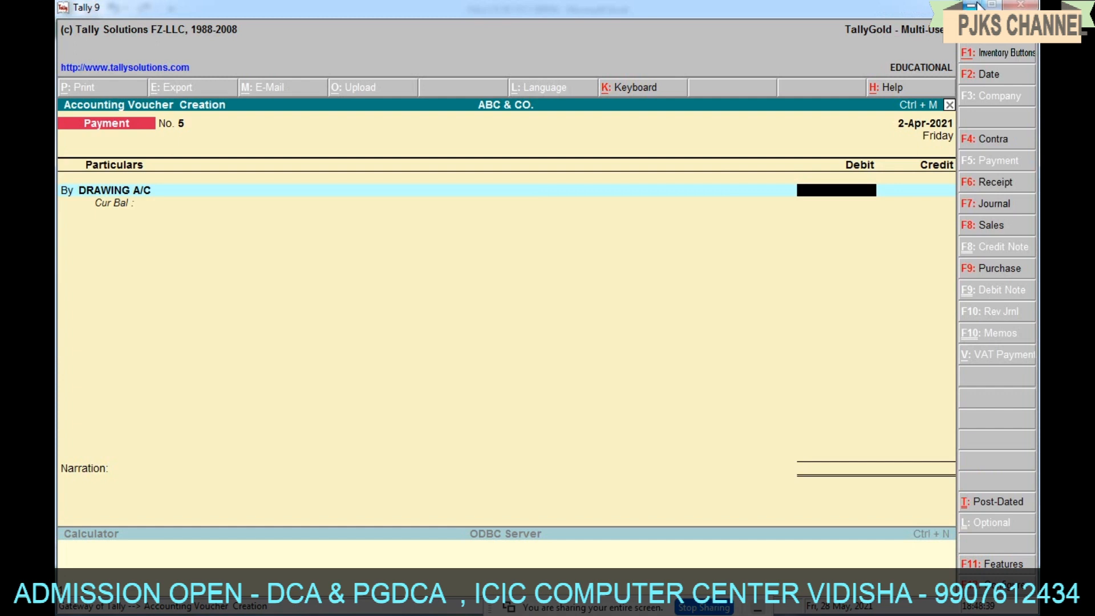
- Save voucher No. 5: DRAWING A/C 5,000 against Cash, narrated 'BEING VASH WITHDRAW FOR PERSONAL USE'
left_click(971, 5)
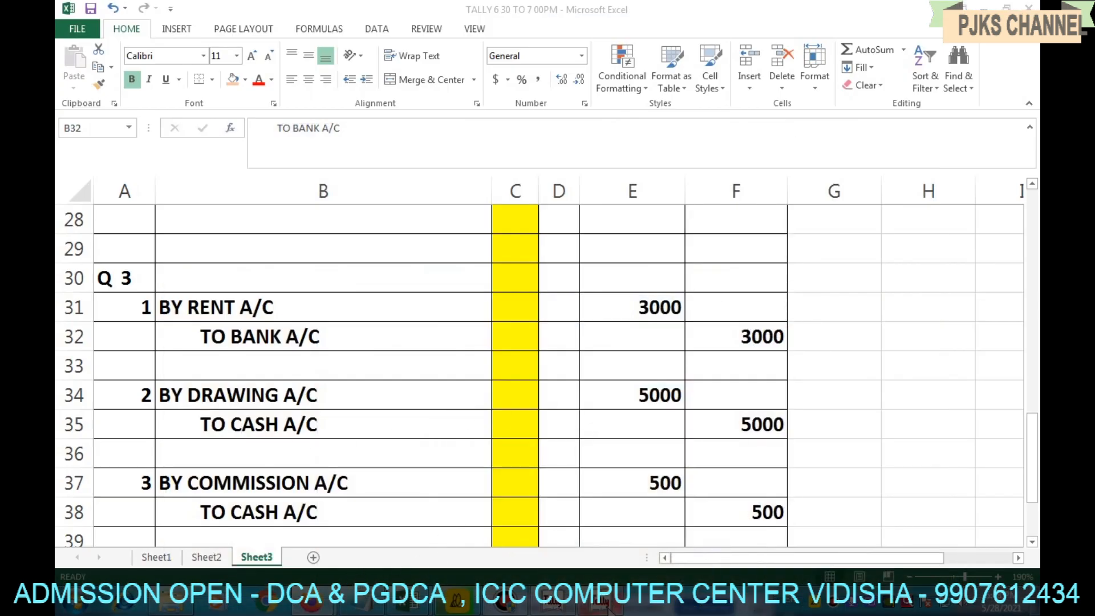
left_click(600, 602)
type("5000")
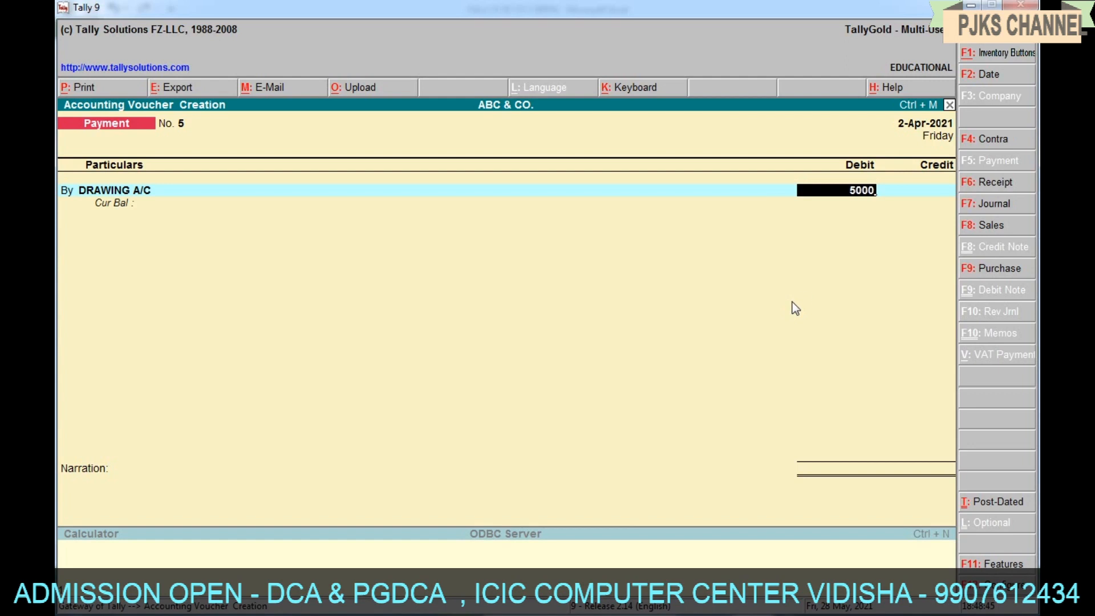
key("Return")
key("Return")
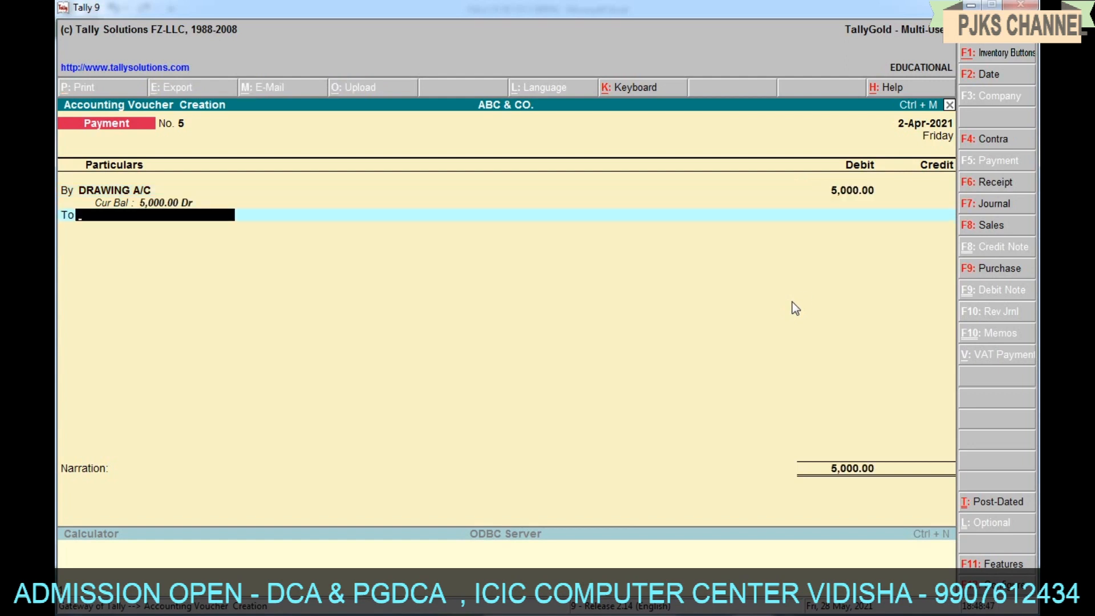
type("C")
key("Down")
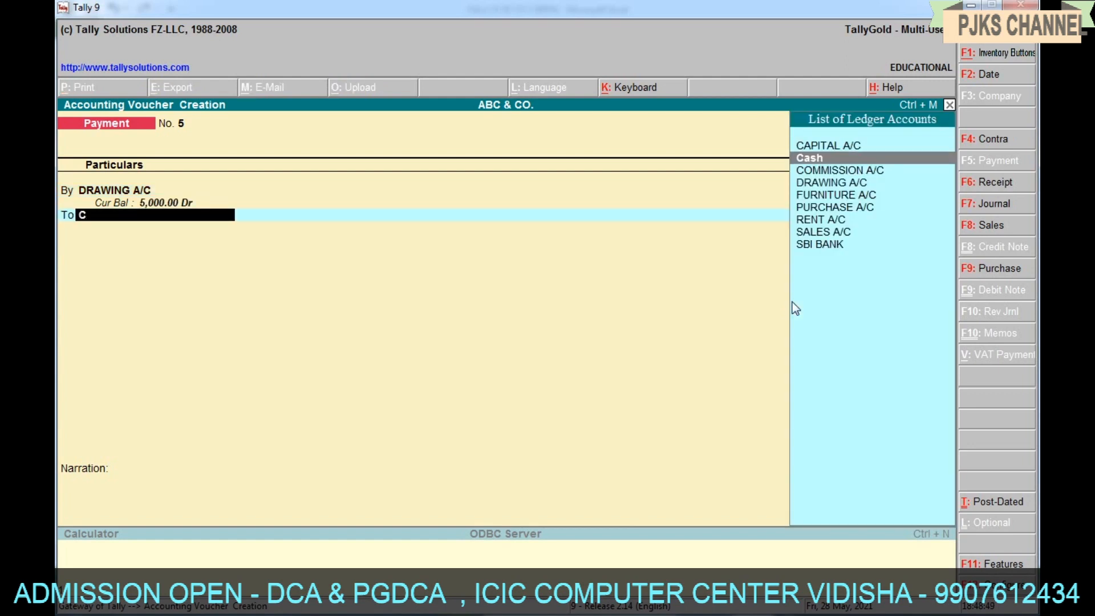
key("Return")
key("Return")
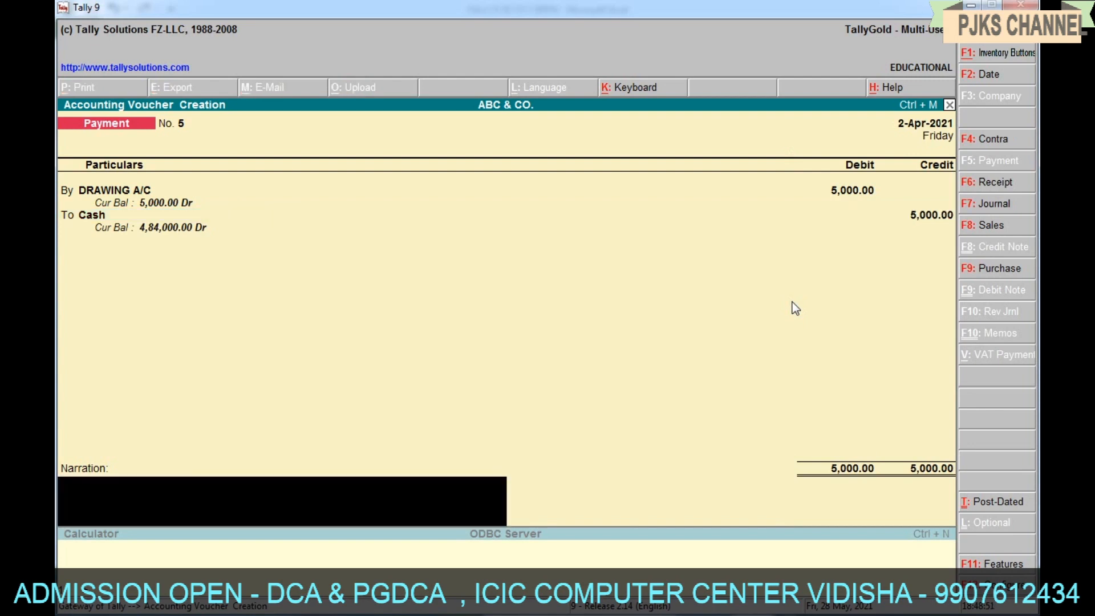
type("BEING VASH WITH")
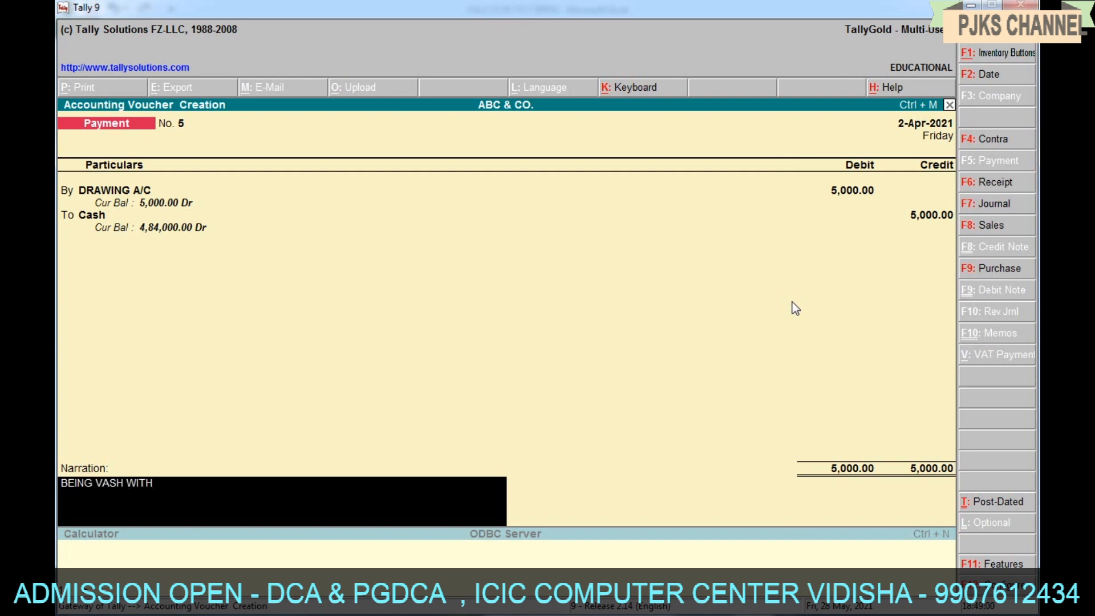
type("DRAW FOR PERSO")
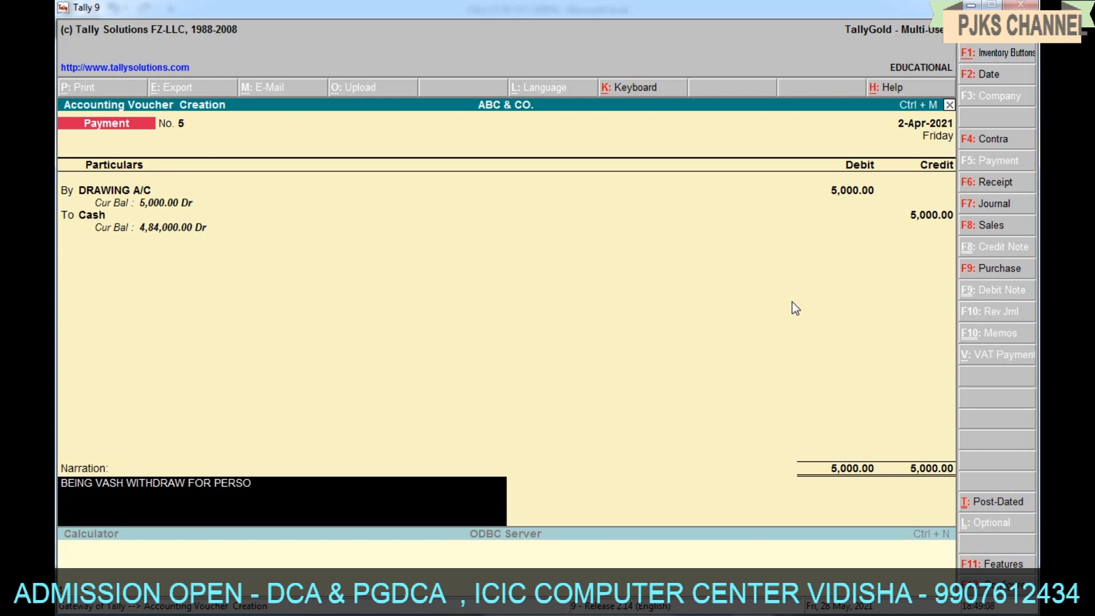
type("NAL USE")
key("ctrl+a")
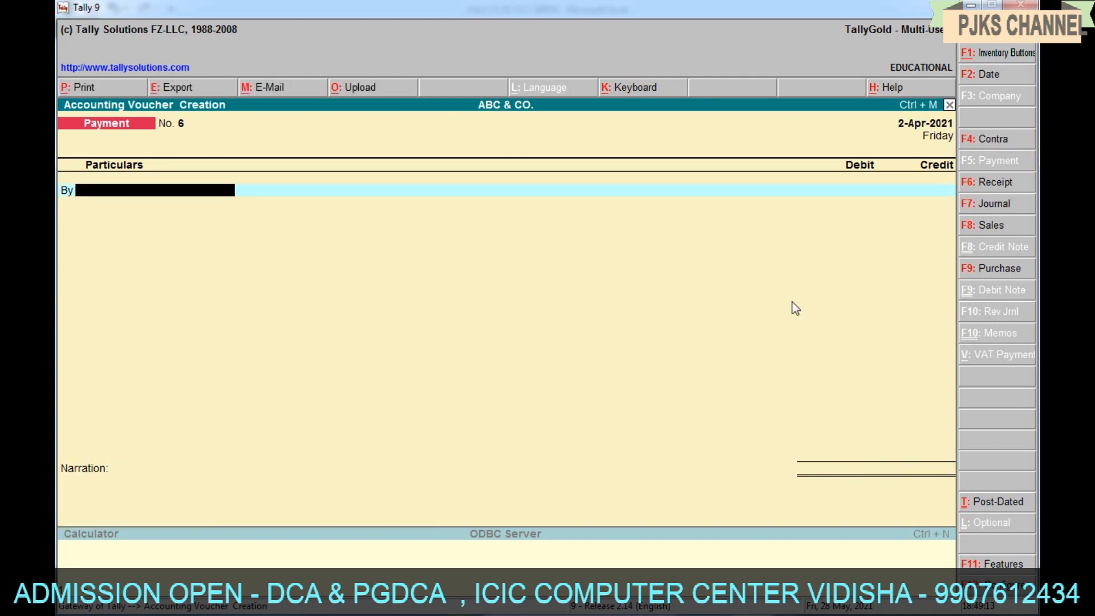
- Debit COMMISSION A/C with 500 on payment voucher No. 6
left_click(970, 4)
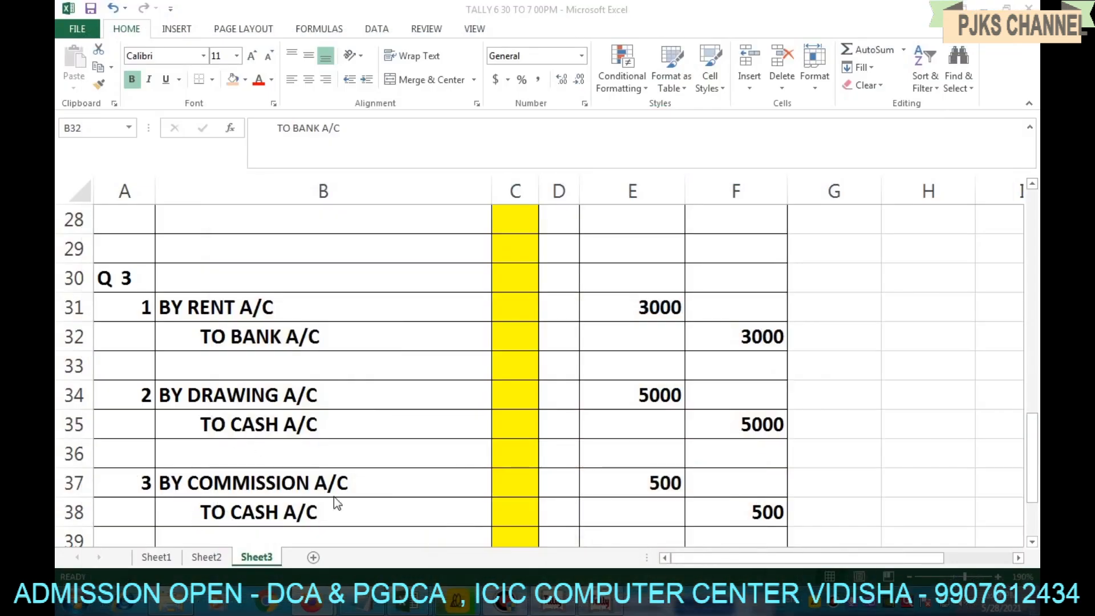
left_click(597, 605)
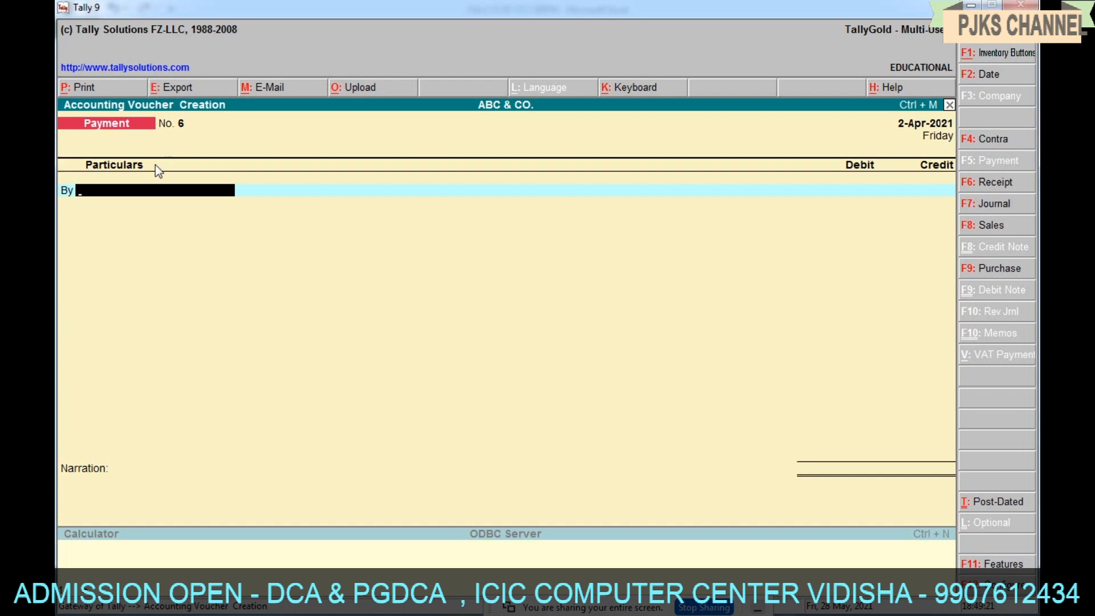
type("C")
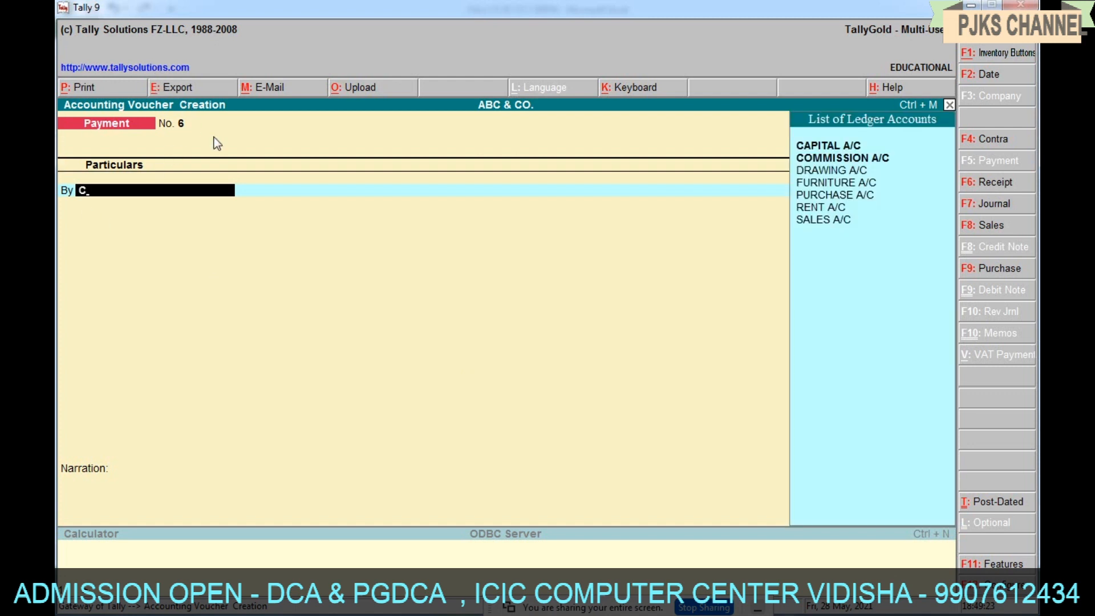
key("Down")
key("Return")
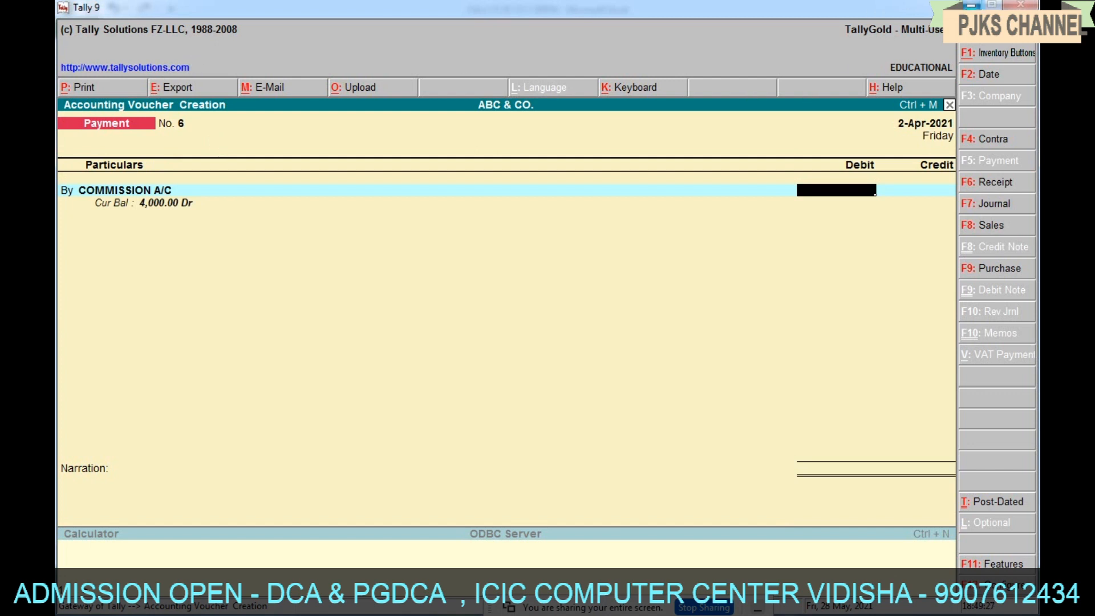
key("alt+Tab")
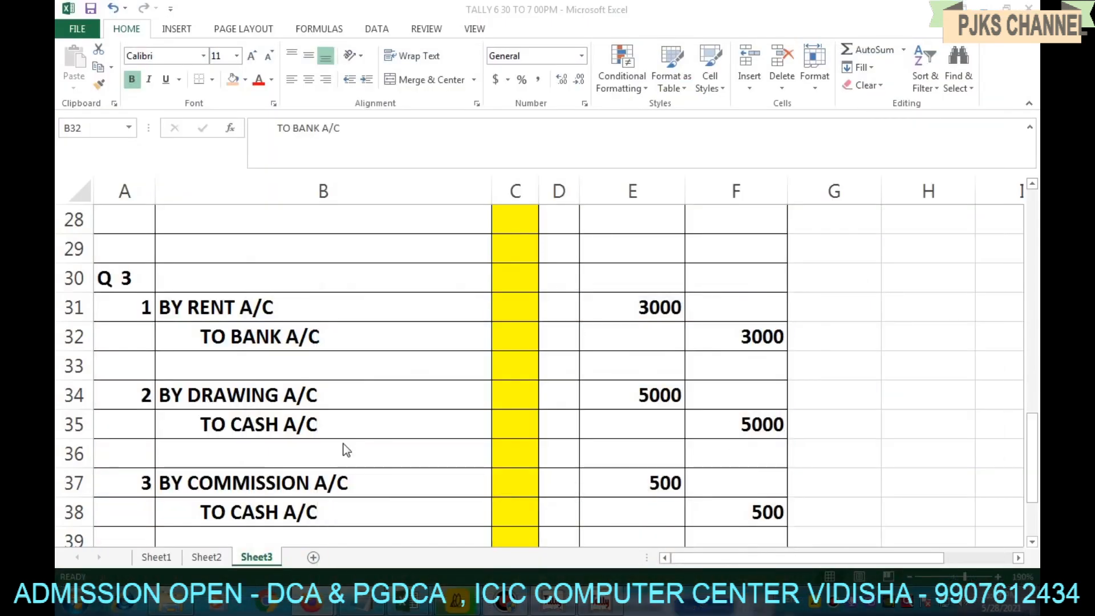
left_click(321, 606)
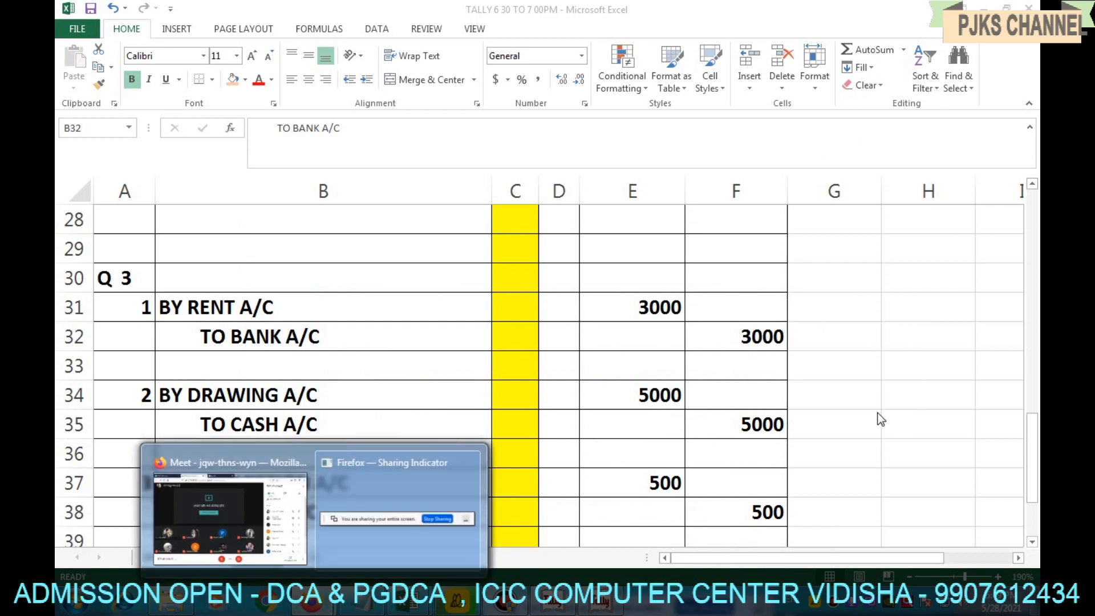
left_click(597, 605)
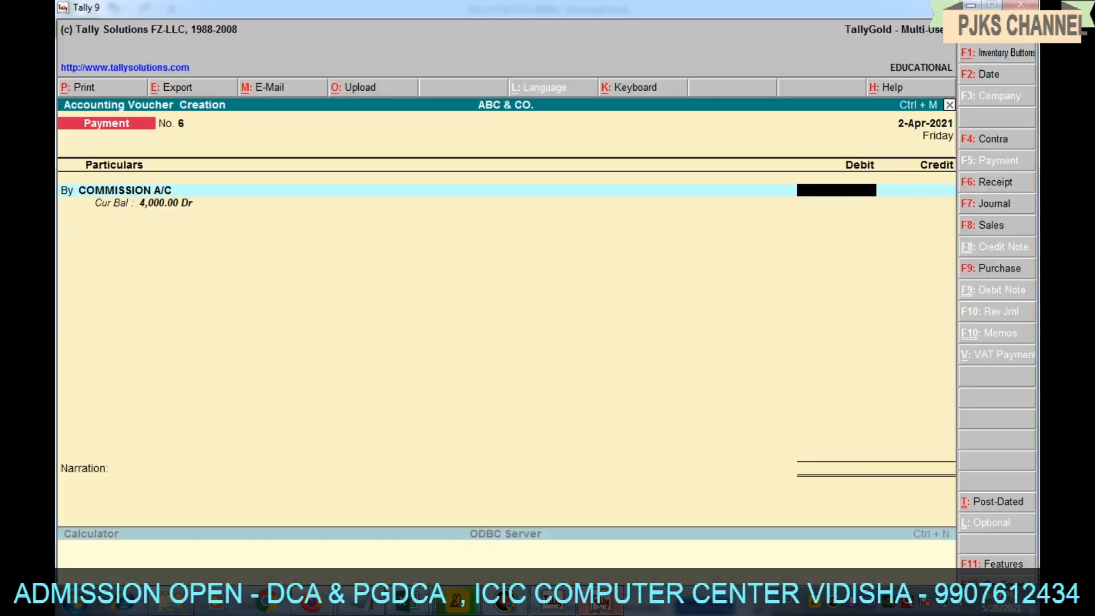
type("500")
key("Return")
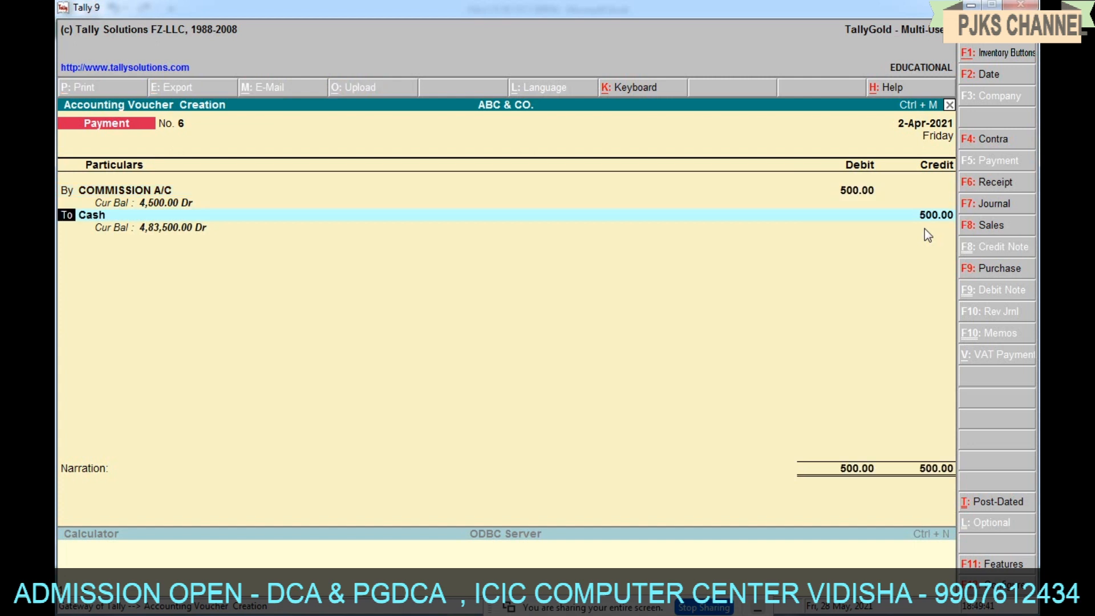
- Credit Cash 500, narrate 'BEING COMMISSION PAID', and save the voucher
key("Return")
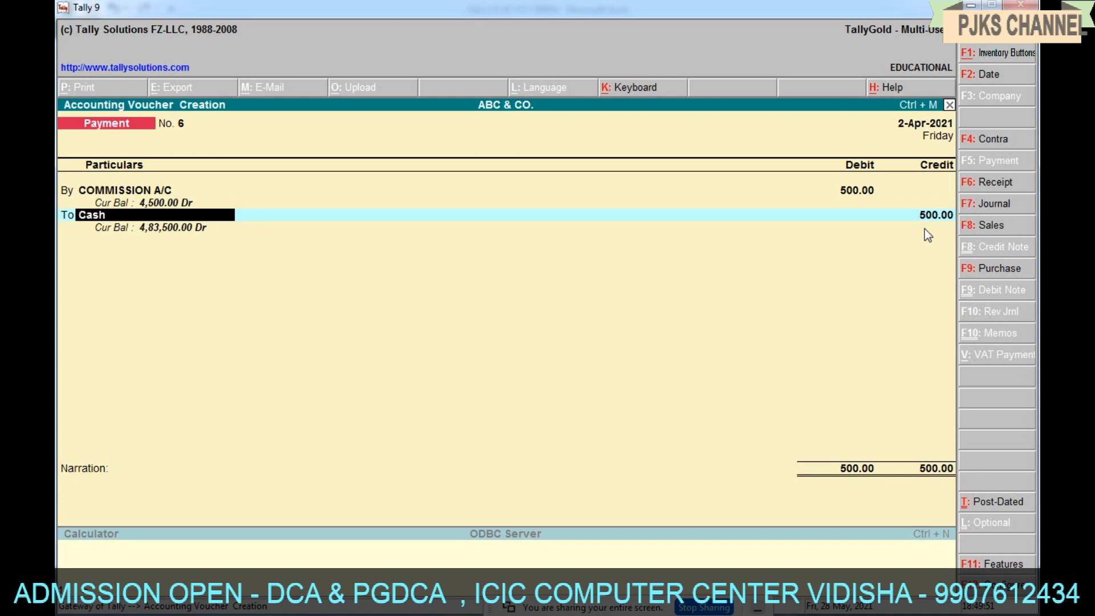
key("Delete")
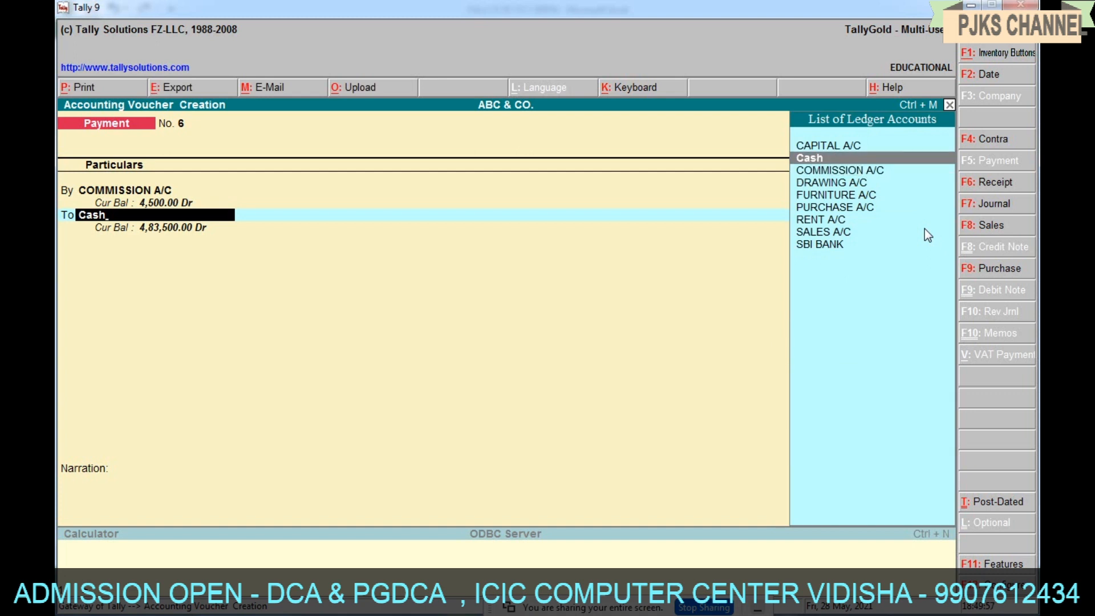
key("Return")
key("Return")
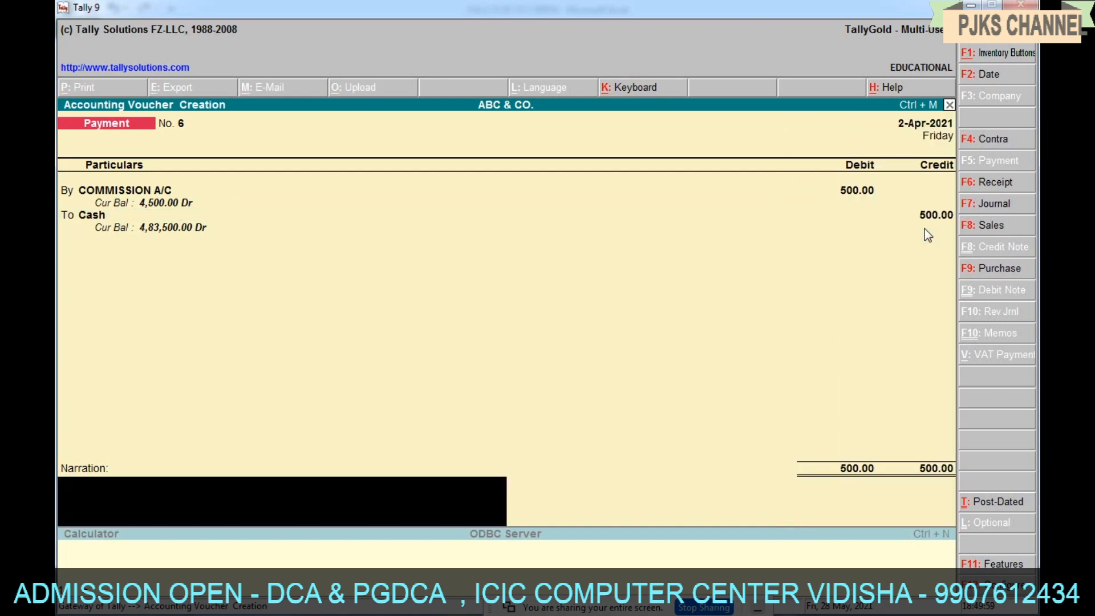
type("BEING COMMISSI")
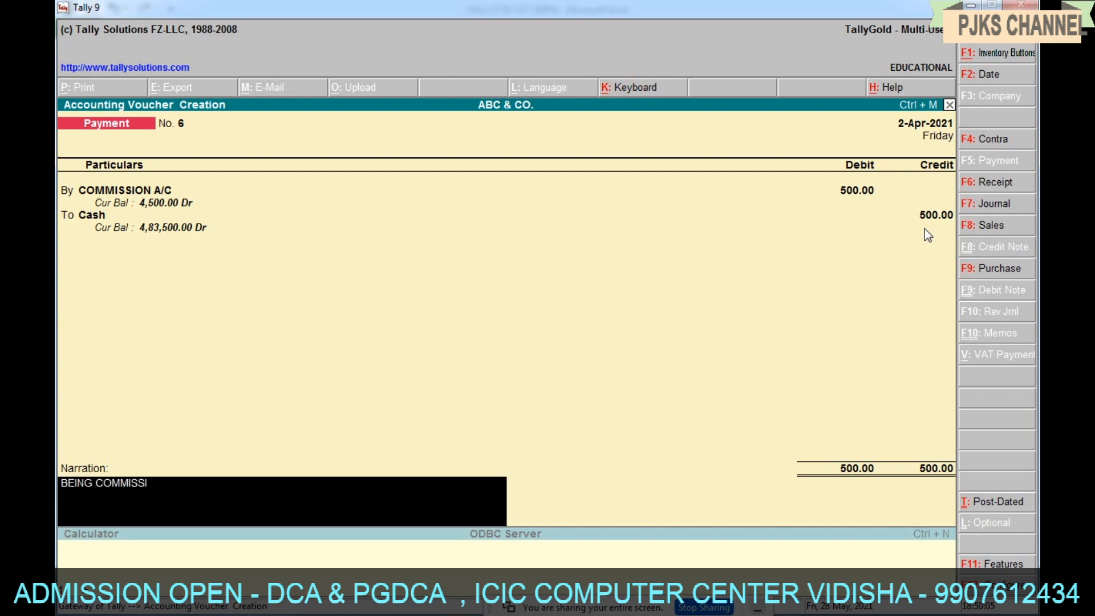
type("ON PAID")
key("ctrl+a")
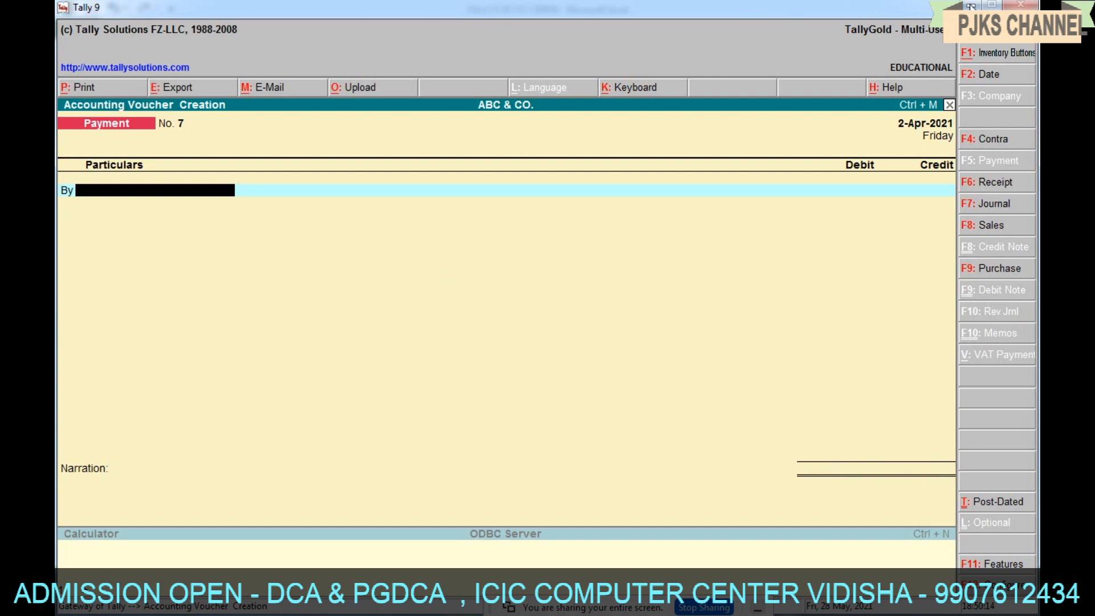
left_click(972, 5)
scroll(298, 459, "down", 2)
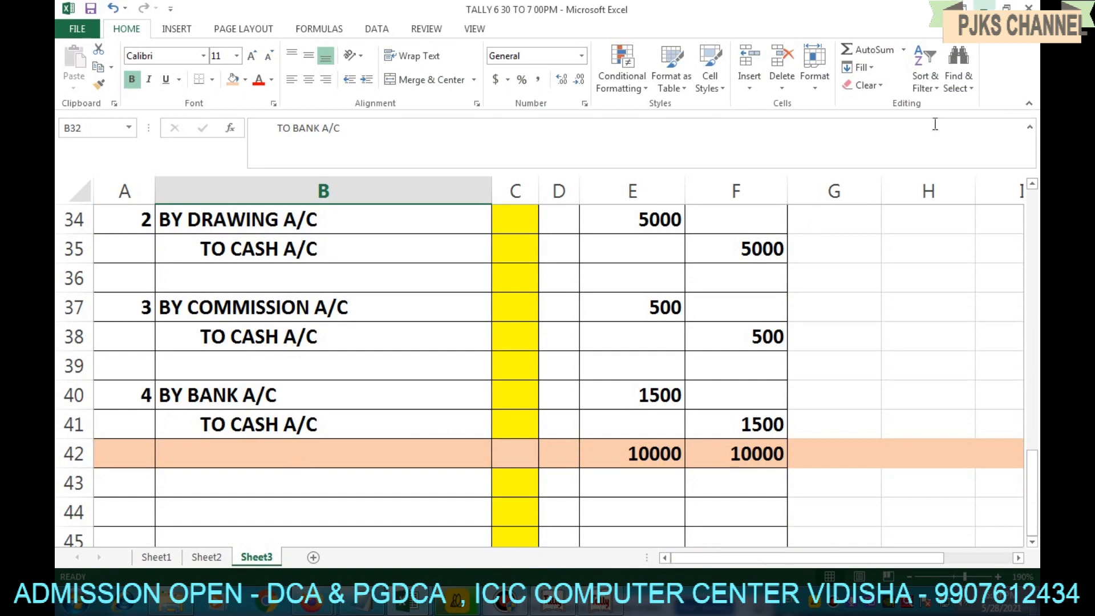
left_click(603, 602)
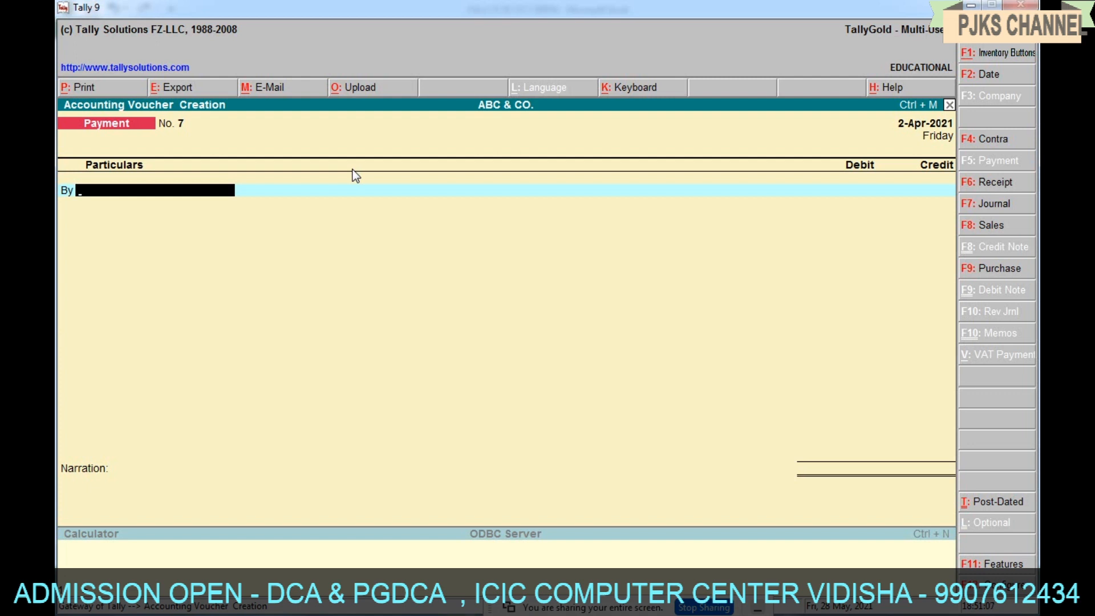
- Change the blank voucher type to Contra via the F4: Contra button
left_click(996, 141)
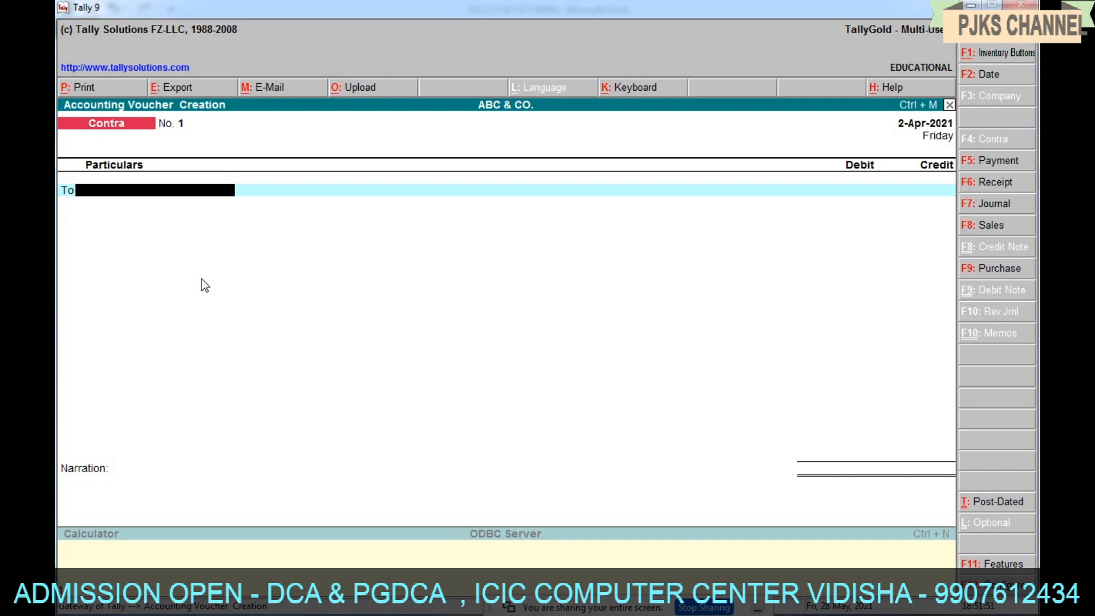
- Credit Cash with 1,500 on contra voucher No. 1
type("C")
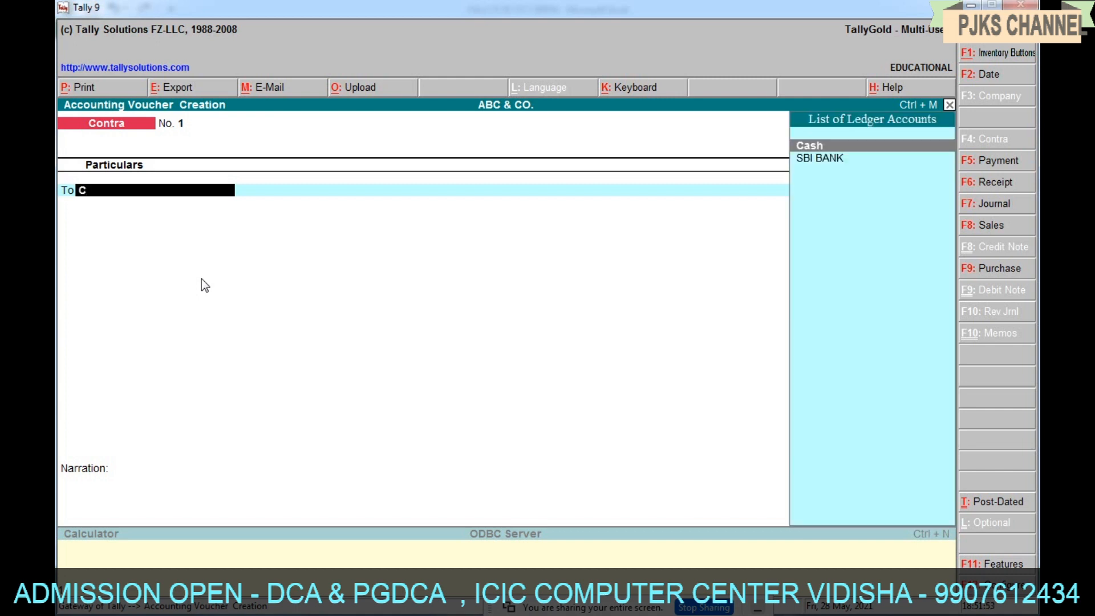
key("Return")
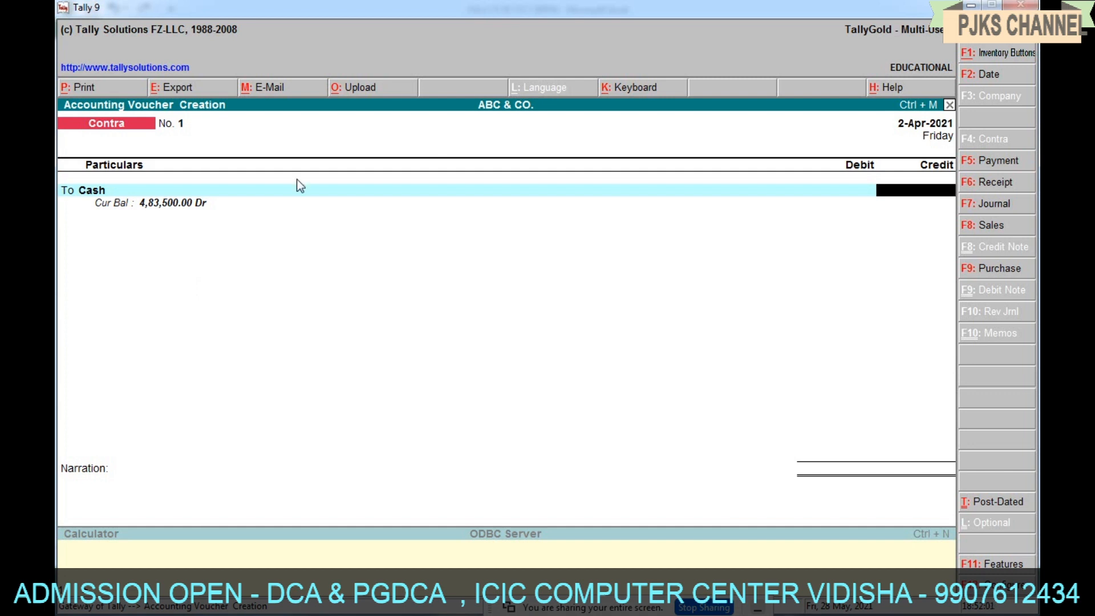
left_click(971, 5)
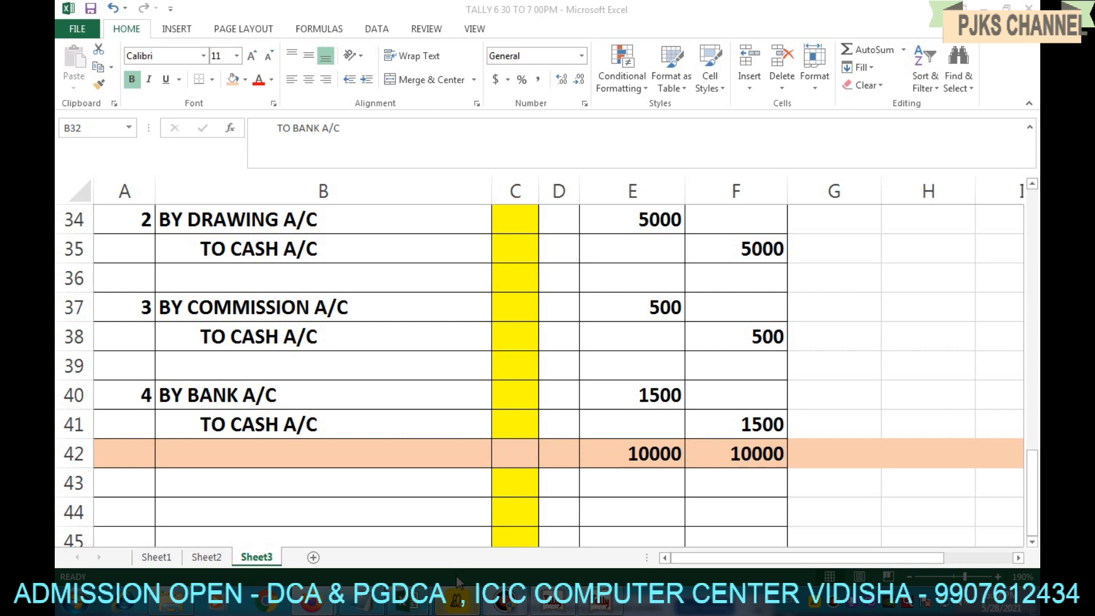
left_click(600, 601)
type("1500")
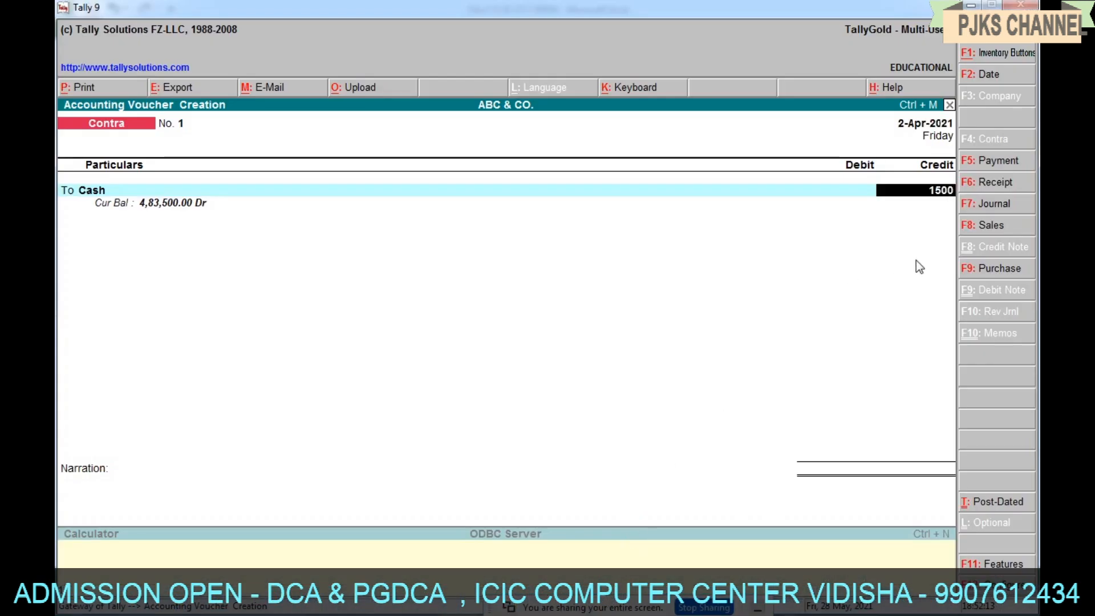
key("Return")
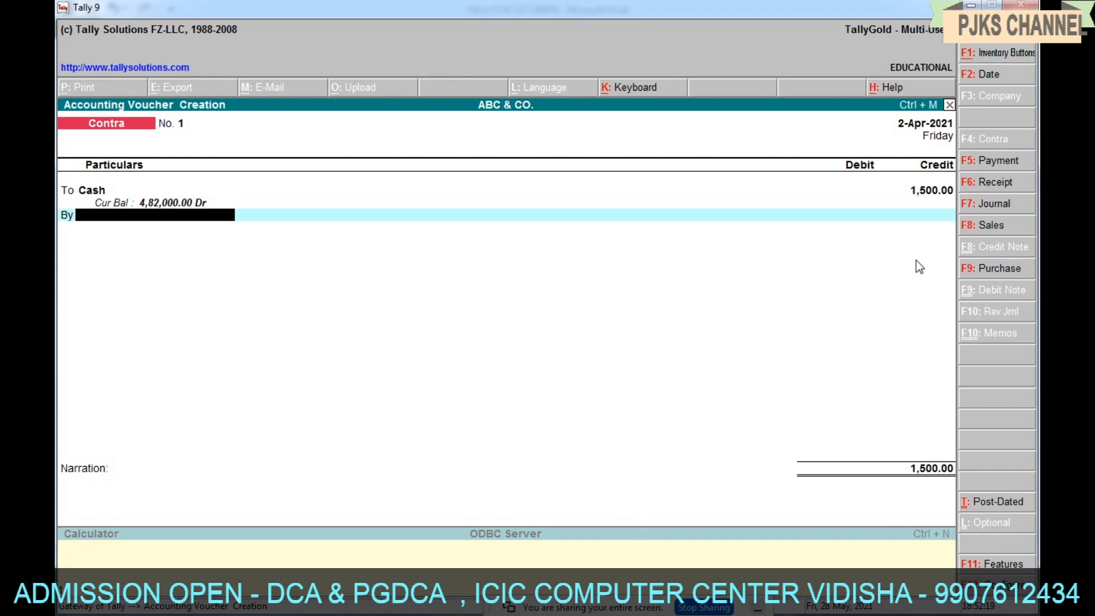
- Debit SBI BANK, narrate 'BEING CASH DIPOSITED IN THE BANK', and save the contra voucher
key("space")
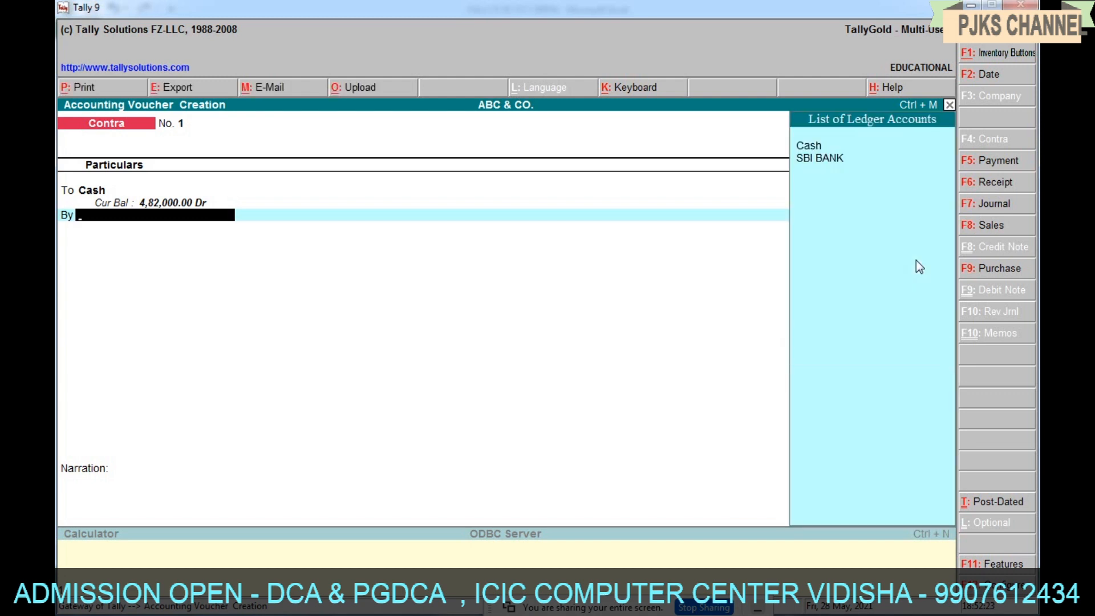
key("Down")
key("Down")
key("Return")
key("Return")
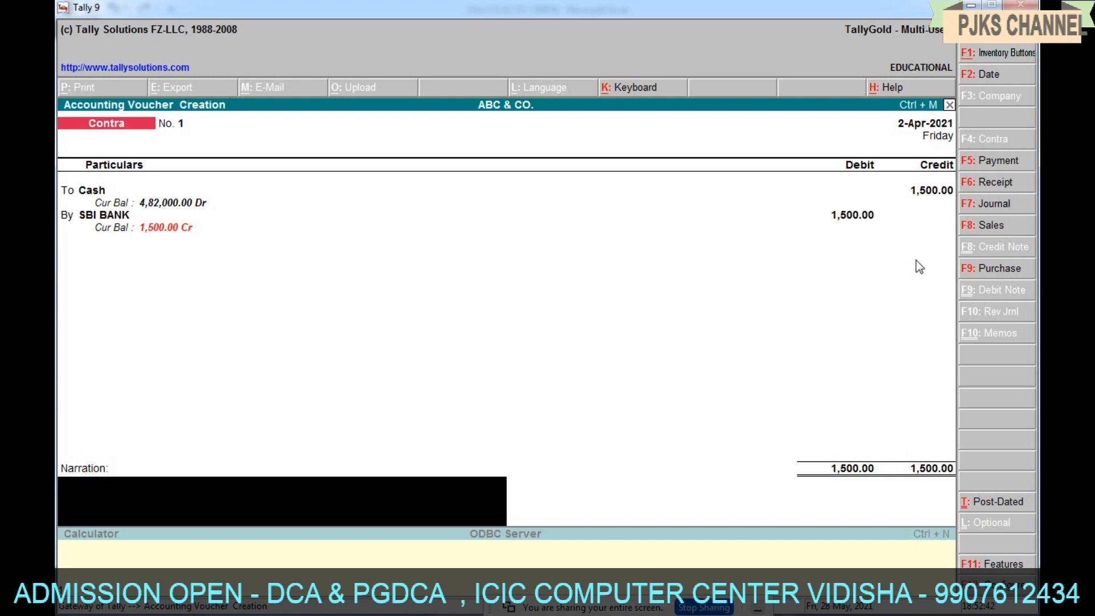
type("BEING CASH DIPOSITE")
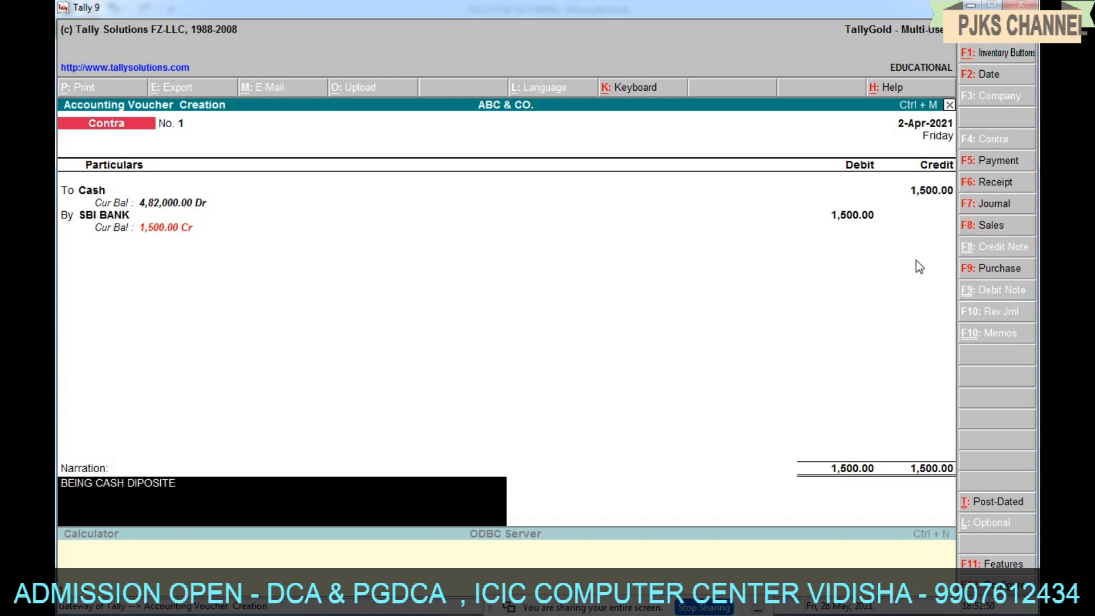
type("D IN THE BANK")
key("Return")
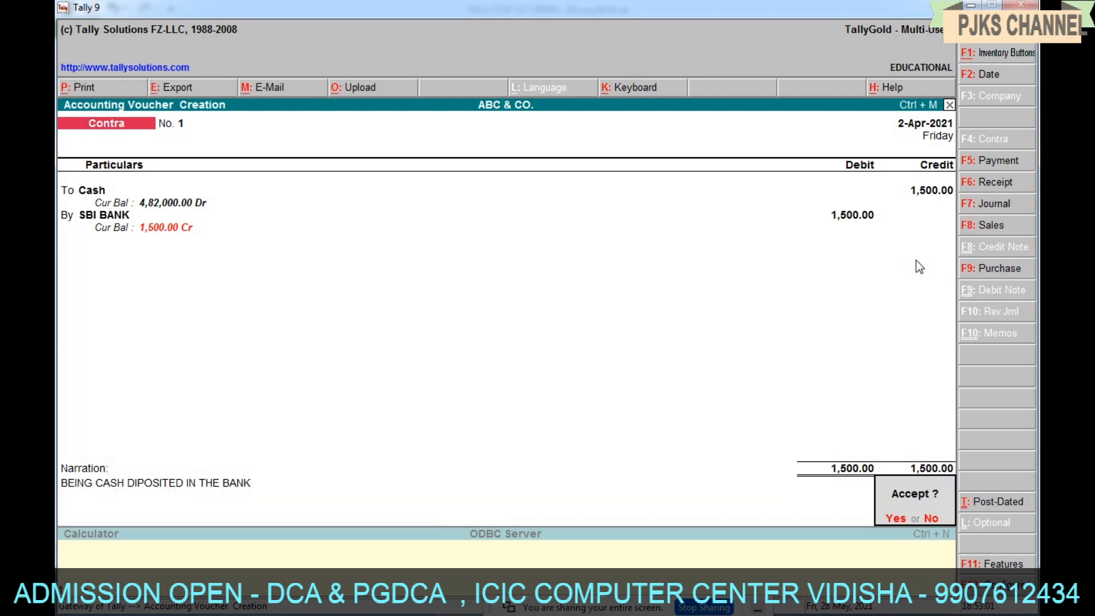
key("Return")
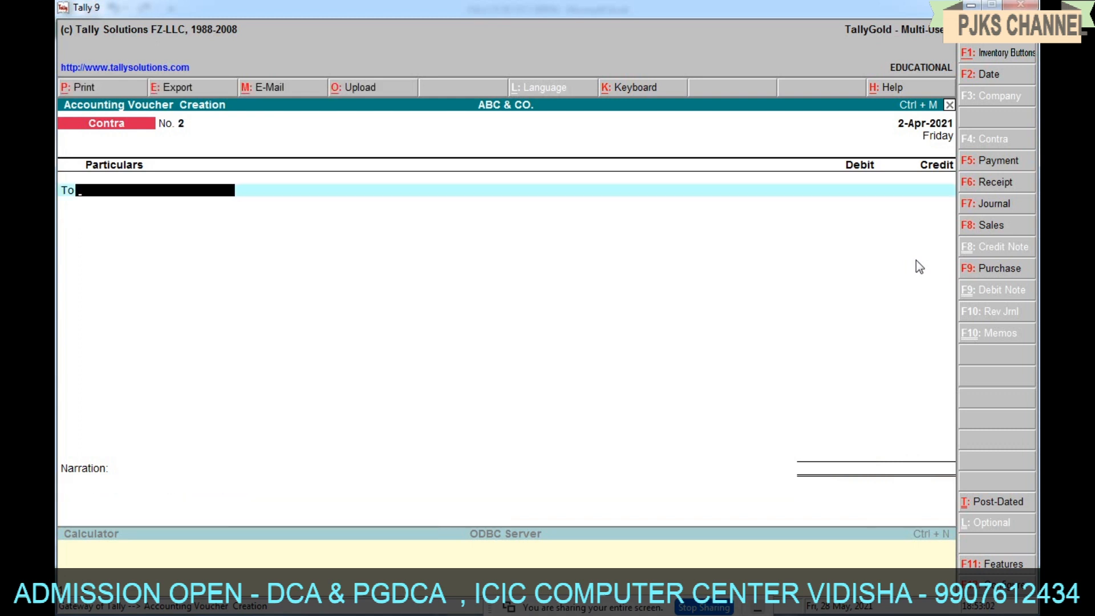
left_click(972, 5)
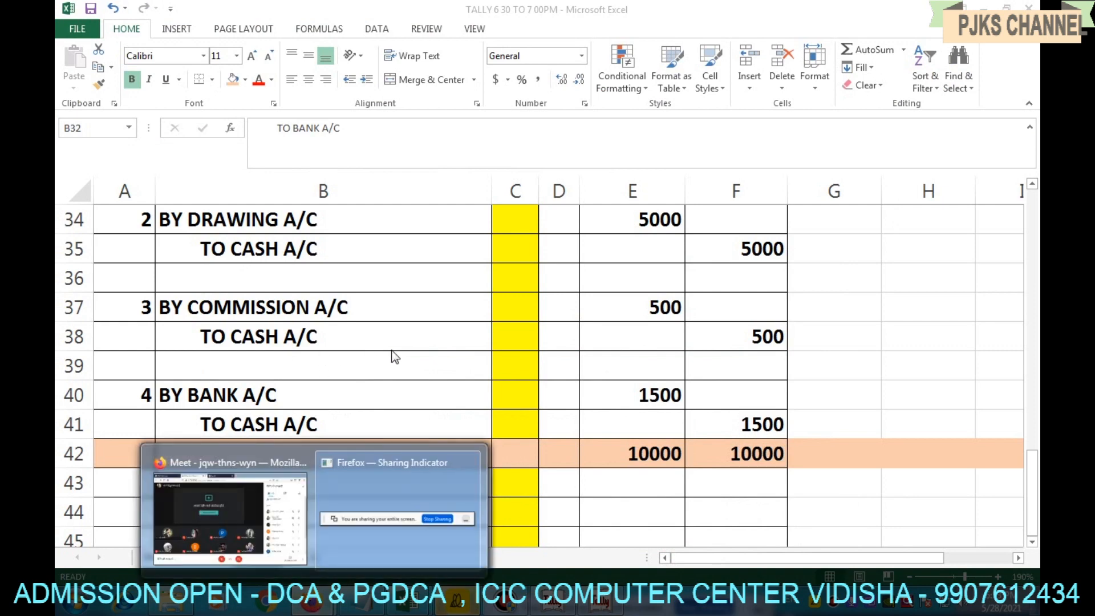
- Show Excel's Sheet3 with the Q 3 journal totalling 10000 debit and credit
left_click(597, 602)
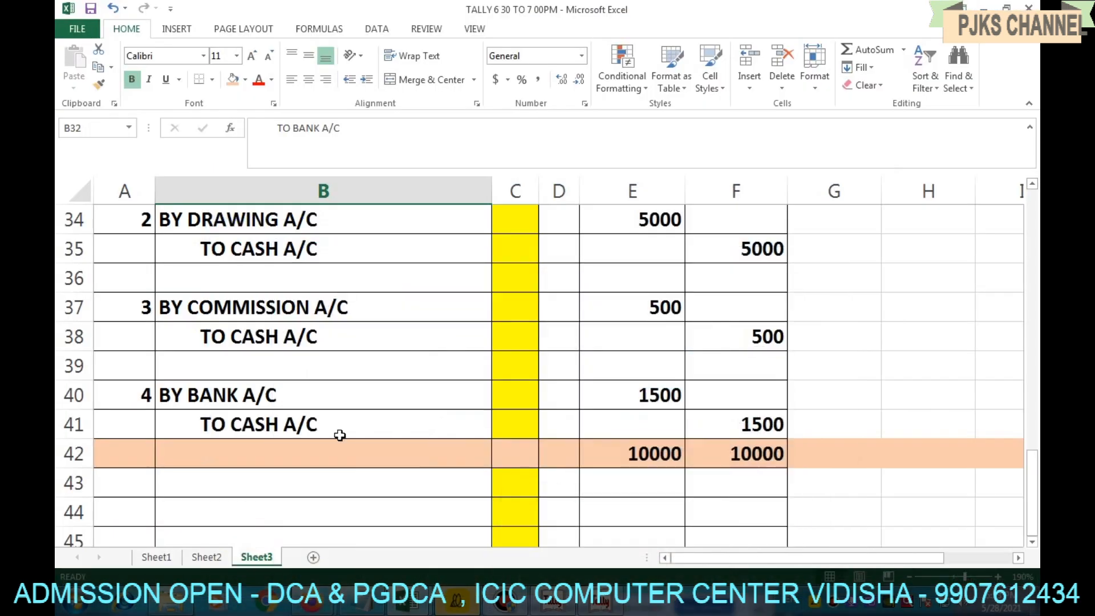
left_click(311, 601)
- Bring the Google Meet call window, showing 10 participants, to the front via Firefox
left_click(272, 514)
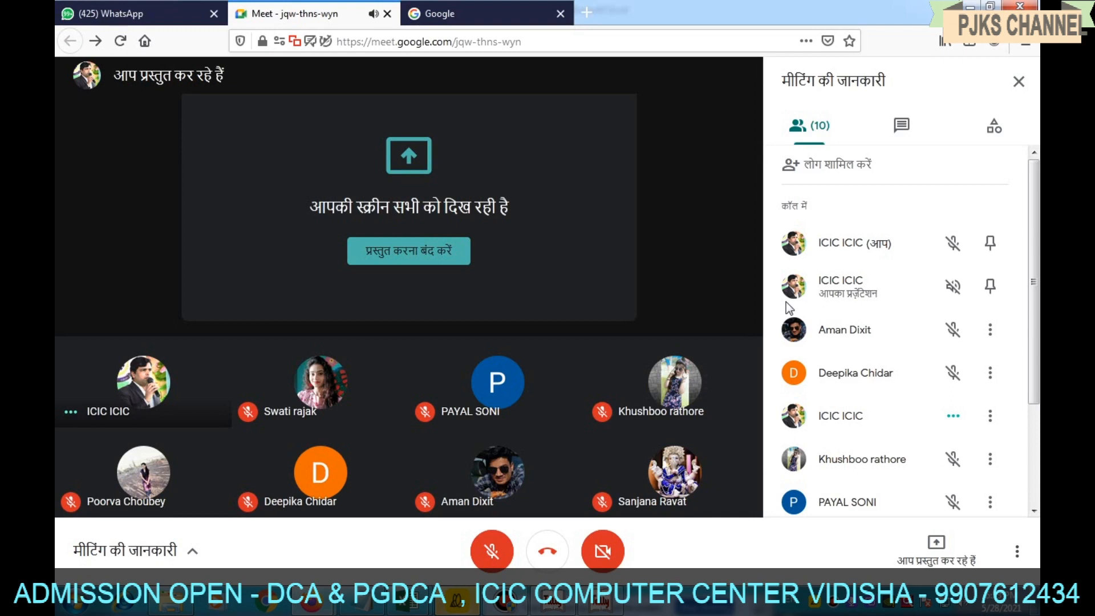